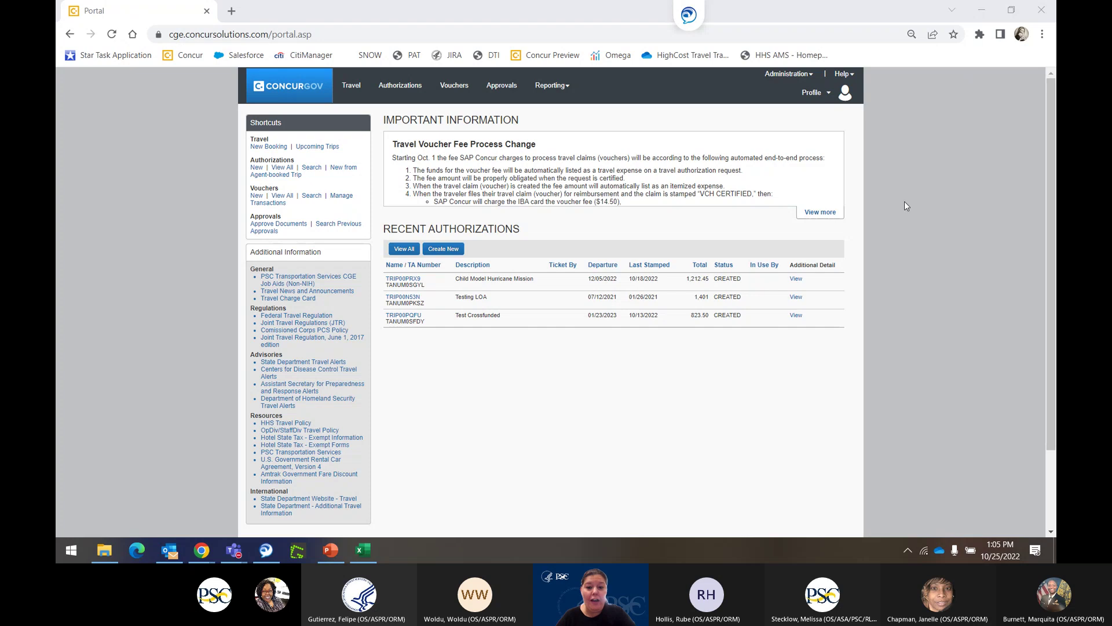
Start a new authorization with document type LIMITEDOPENAUTH from the Authorizations menu.
click(404, 87)
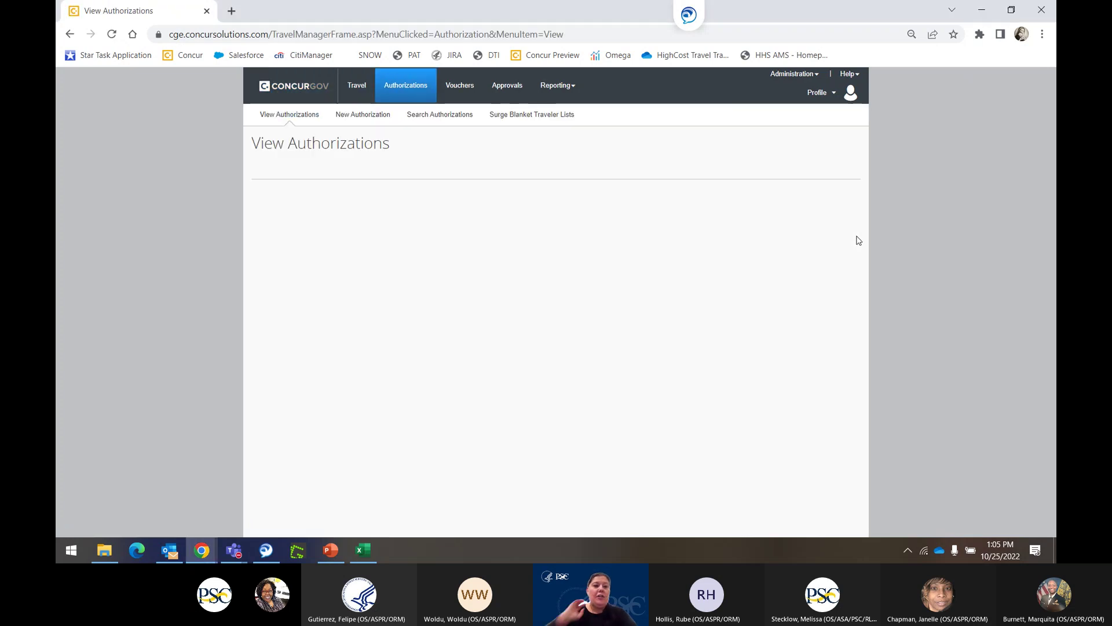
click(365, 115)
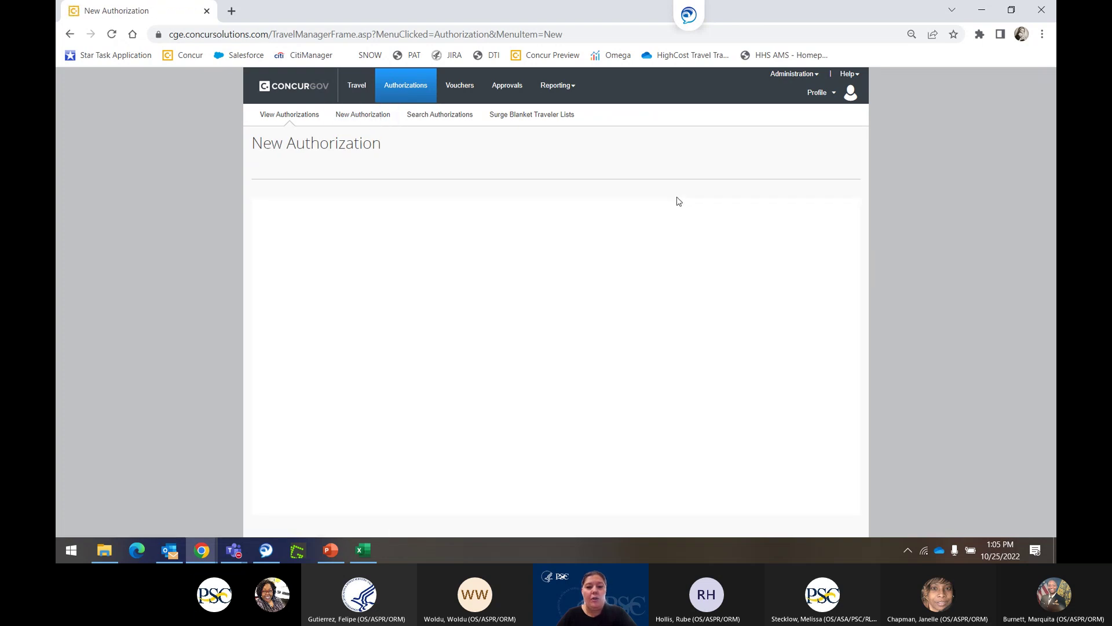
click(477, 278)
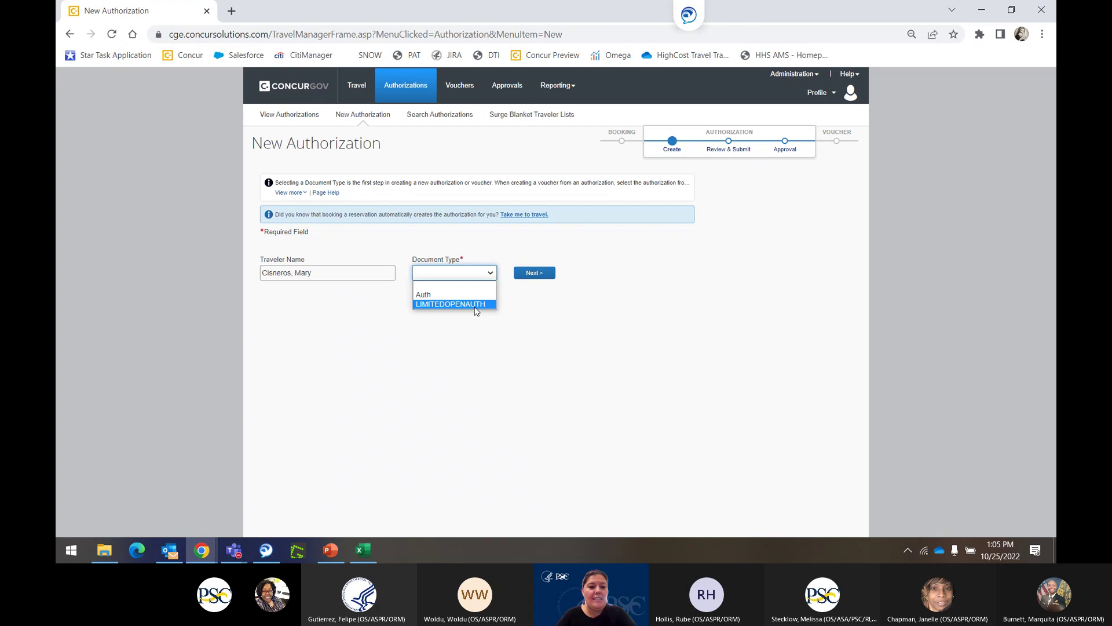
click(472, 305)
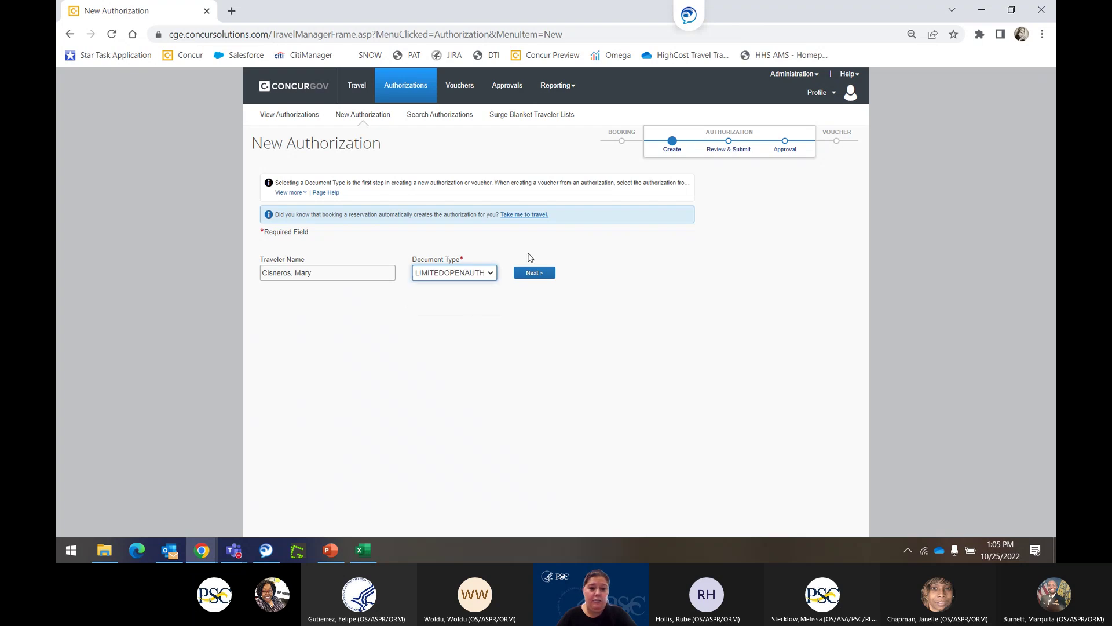
click(532, 276)
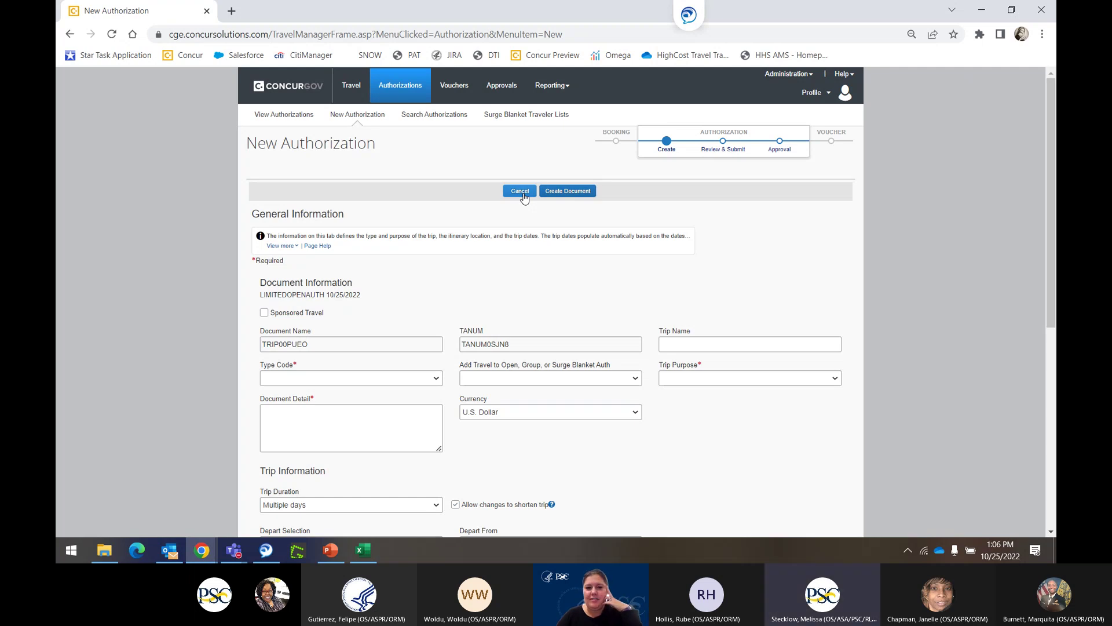
Enter 'San Diego Surge Blanket' as the trip name and copy it into Document Detail.
click(705, 342)
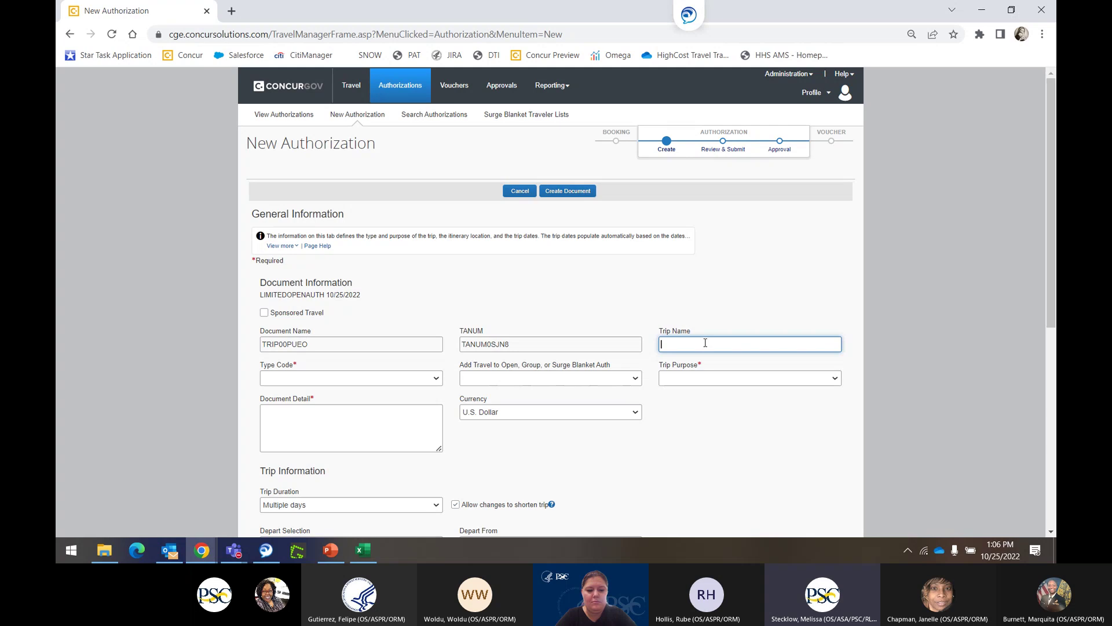
text(San)
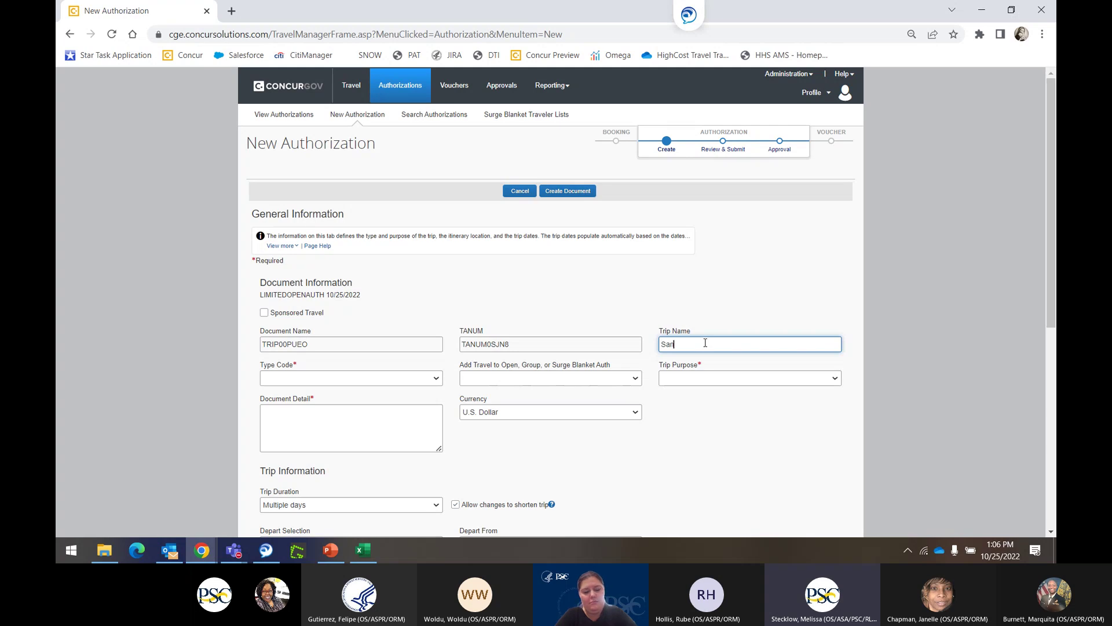
text( Diego Conf)
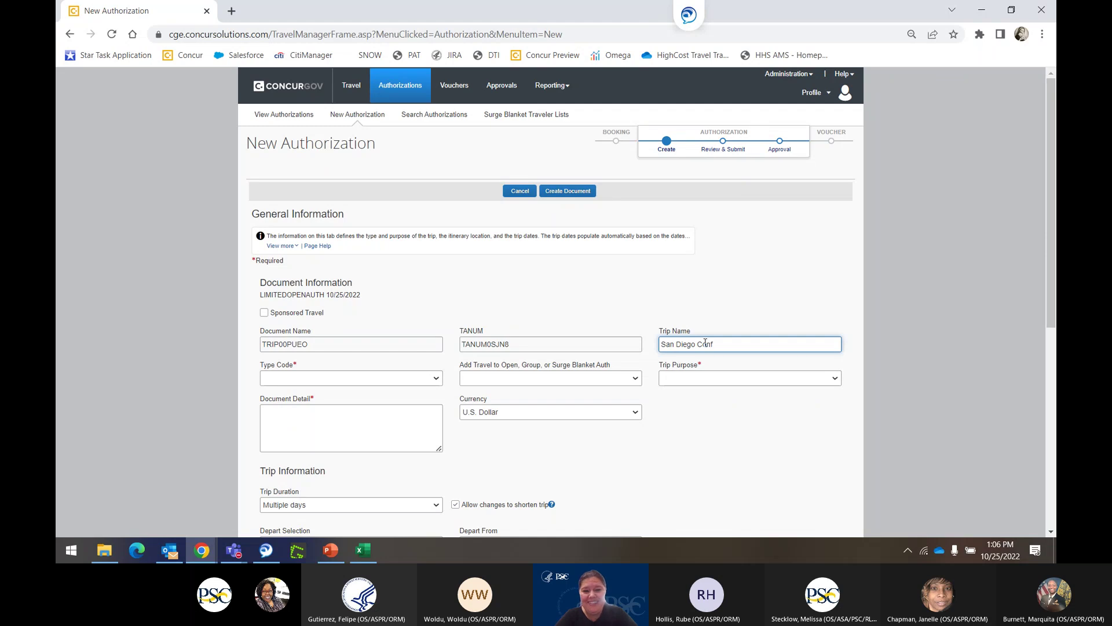
text(onfere)
key(BackSpace)
key(BackSpace)
key(BackSpace)
key(BackSpace)
key(BackSpace)
key(BackSpace)
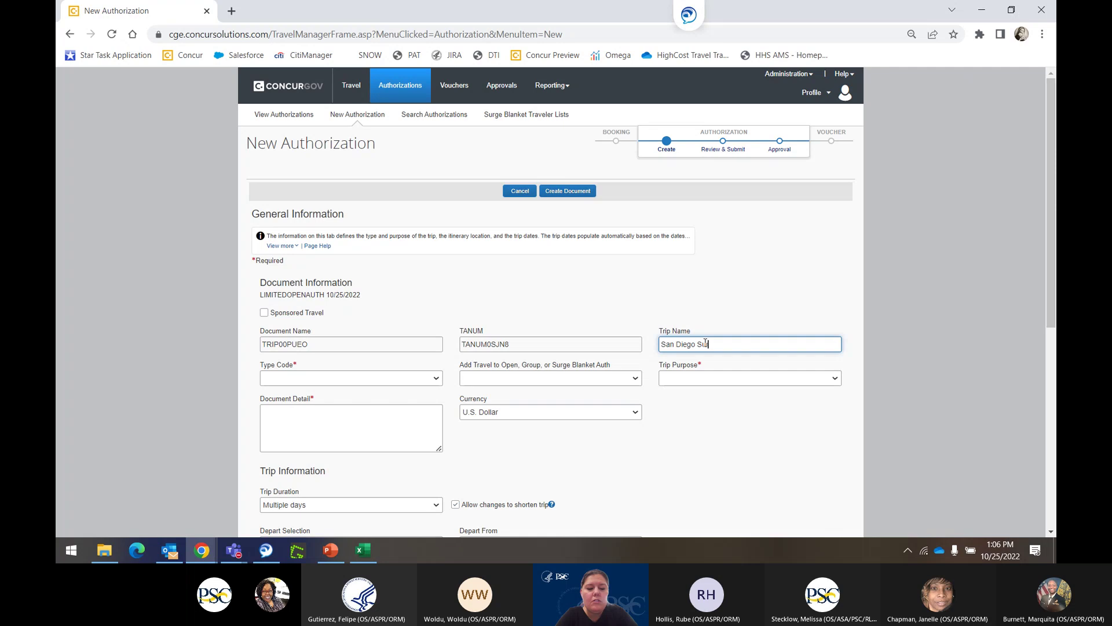
text(rge B)
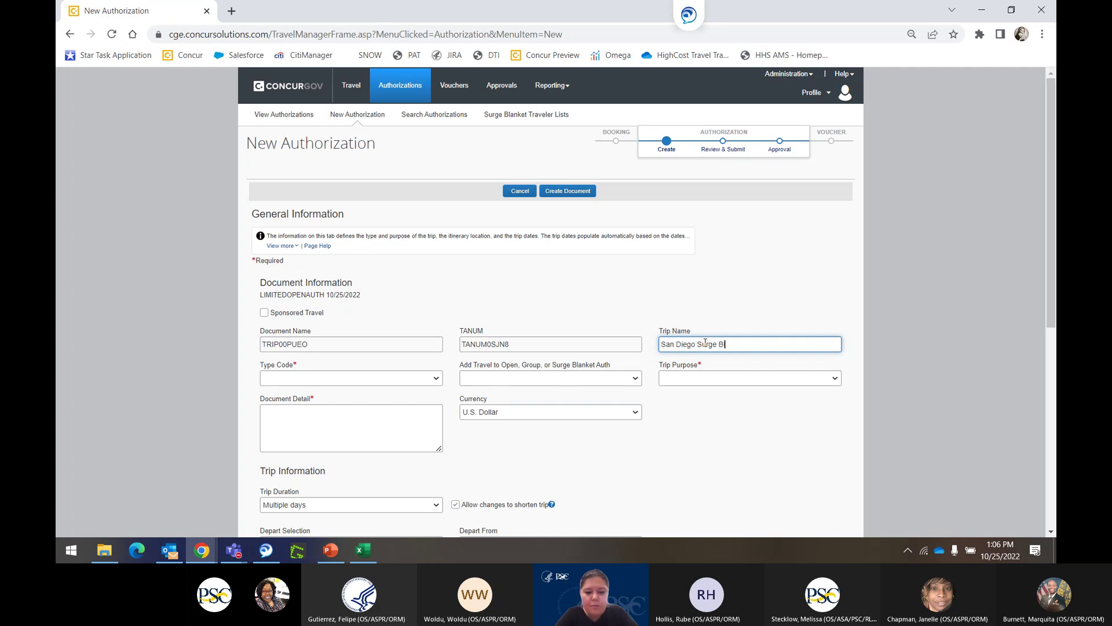
text(lanket)
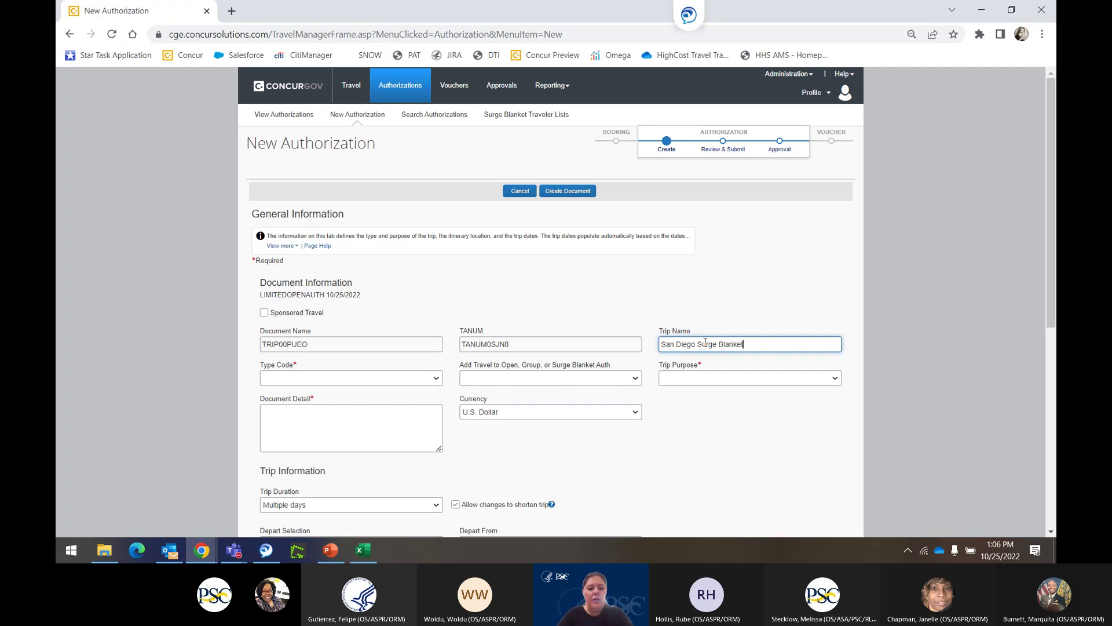
key(ctrl+a)
key(ctrl+c)
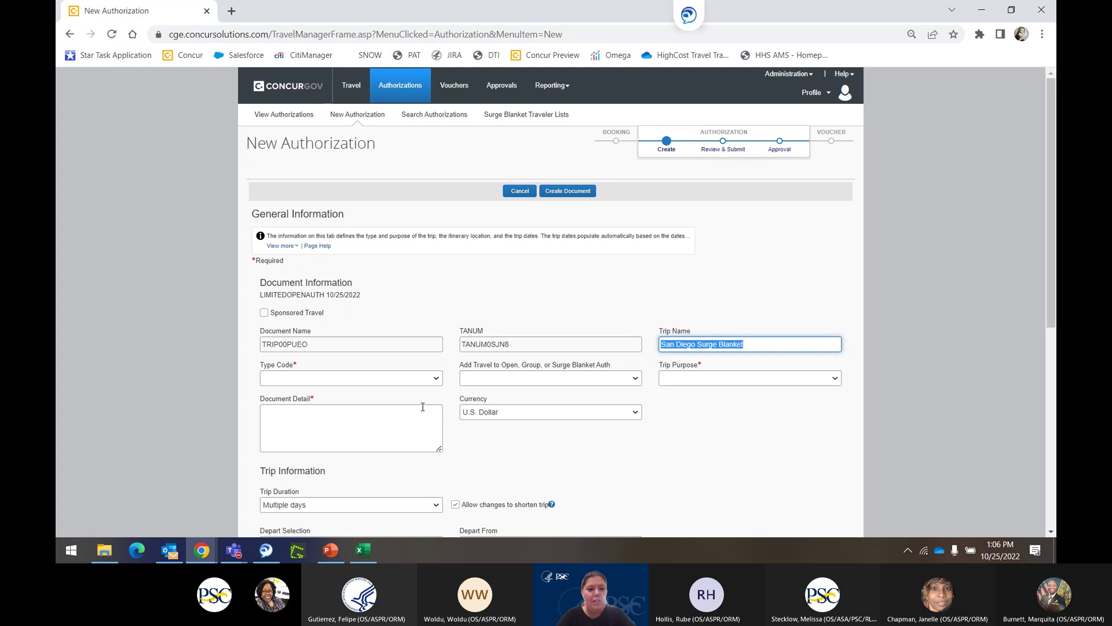
click(366, 431)
key(ctrl+v)
Set type code LIMITED OPEN AUTH, tick Surge Blanket Travel, and choose purpose MISSION (OPERATIONAL).
click(340, 378)
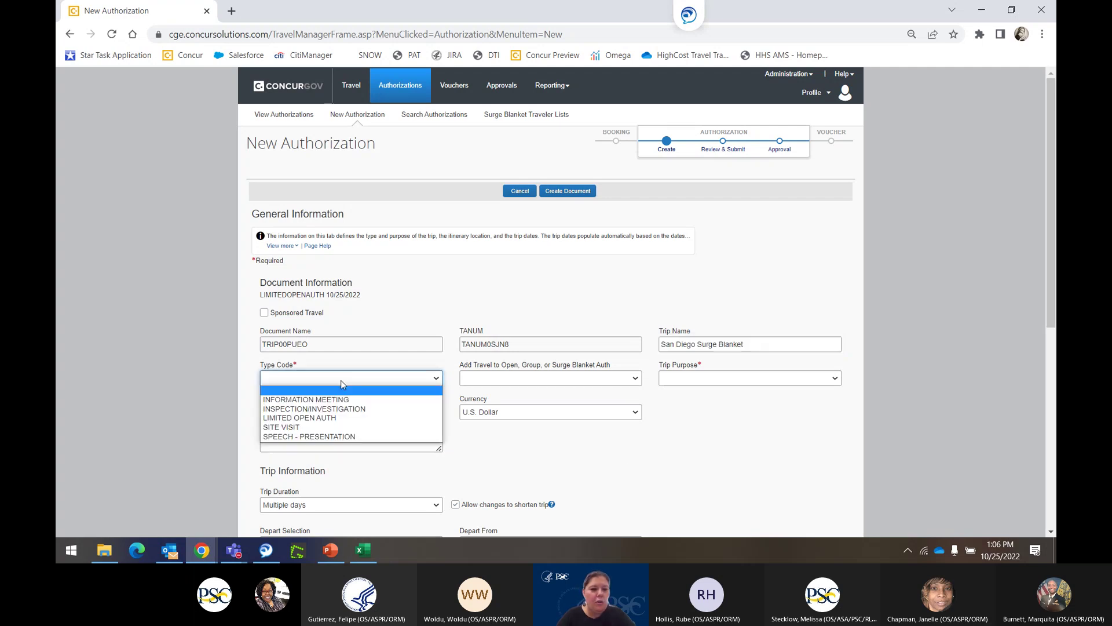
click(349, 419)
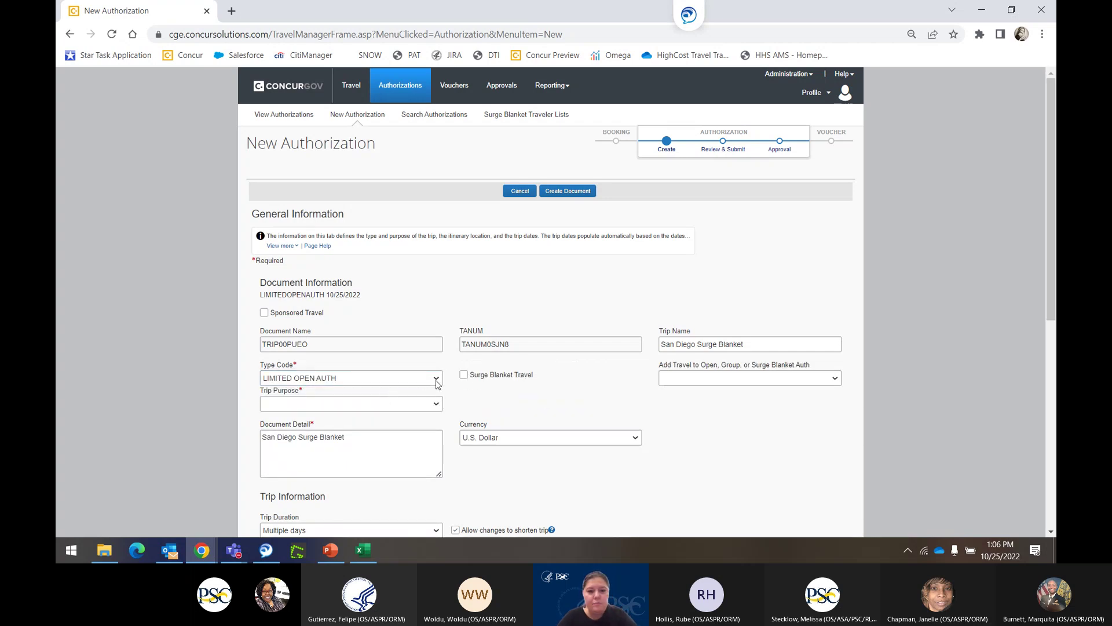
click(464, 375)
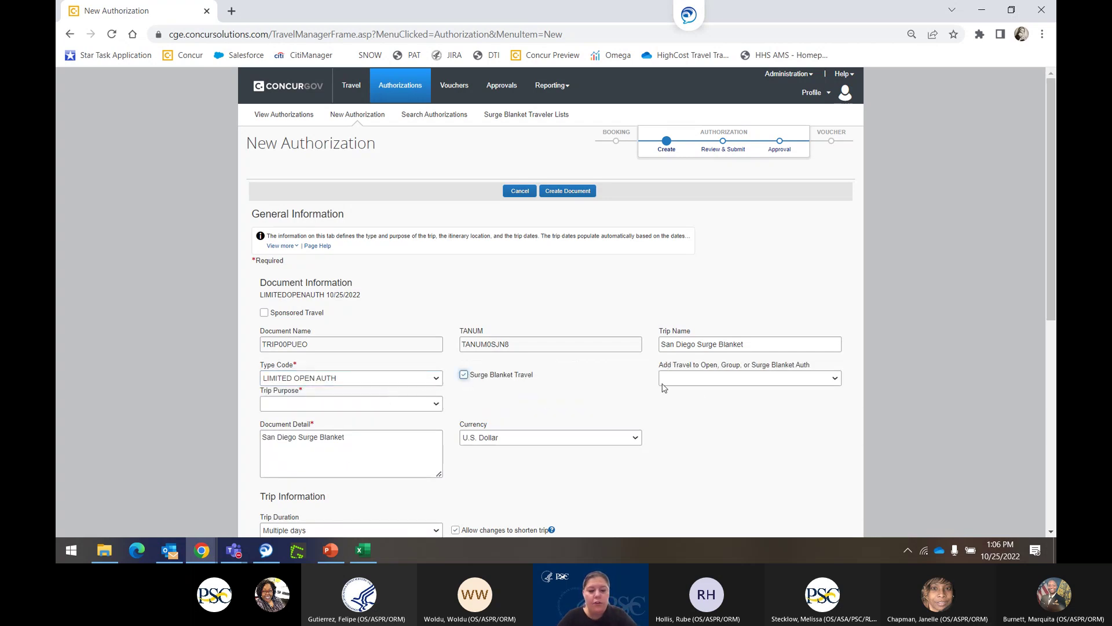
click(701, 383)
click(409, 384)
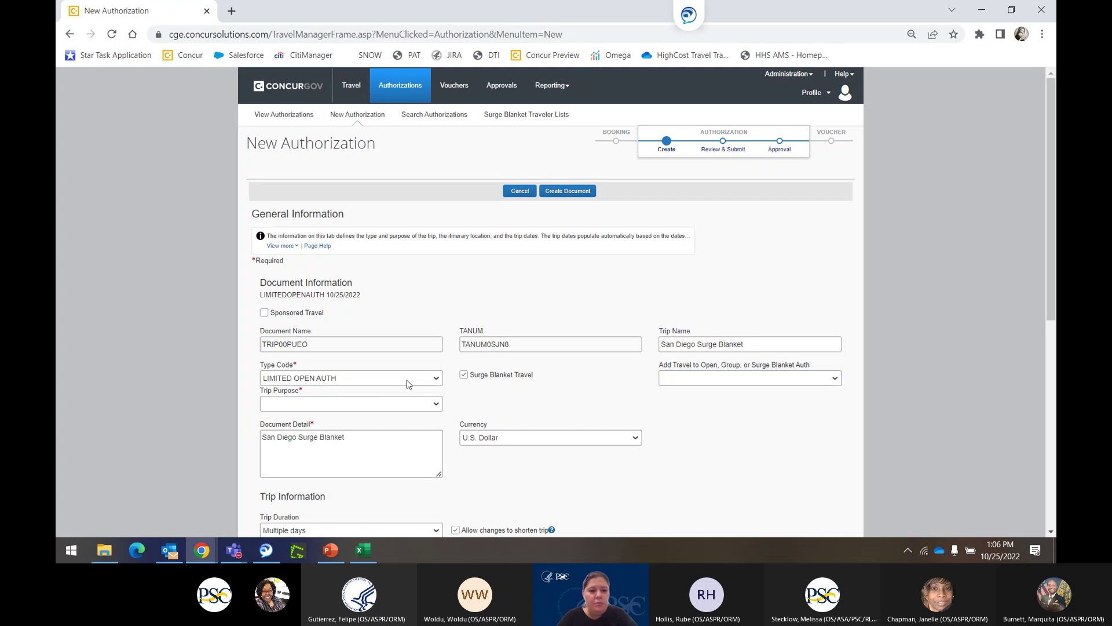
click(320, 403)
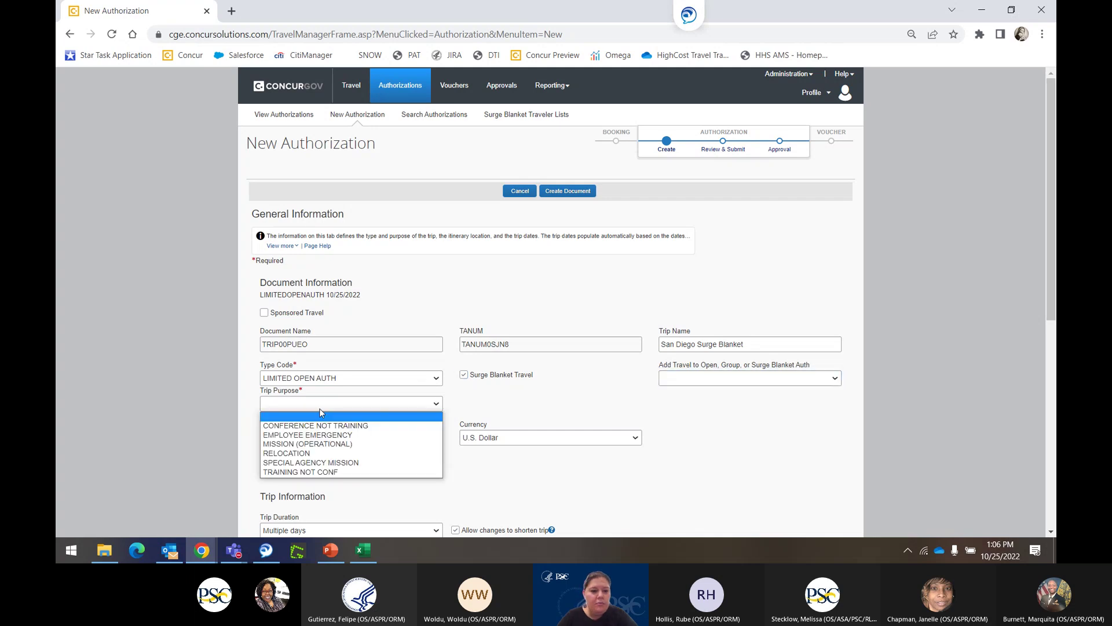
click(324, 443)
scroll(539, 503, down, 1)
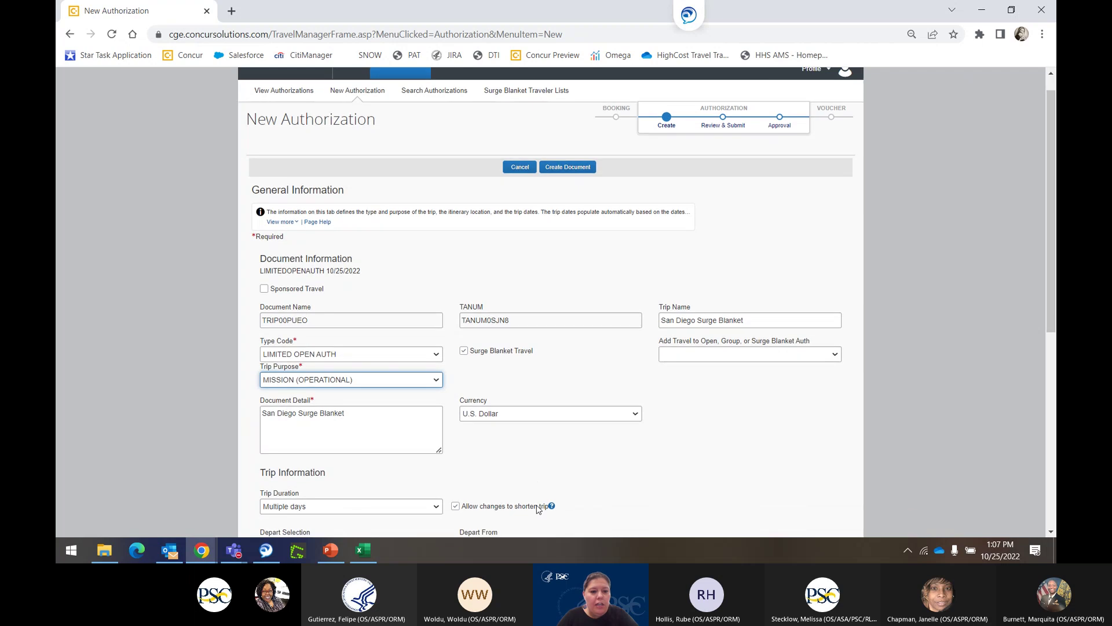
scroll(516, 464, down, 4)
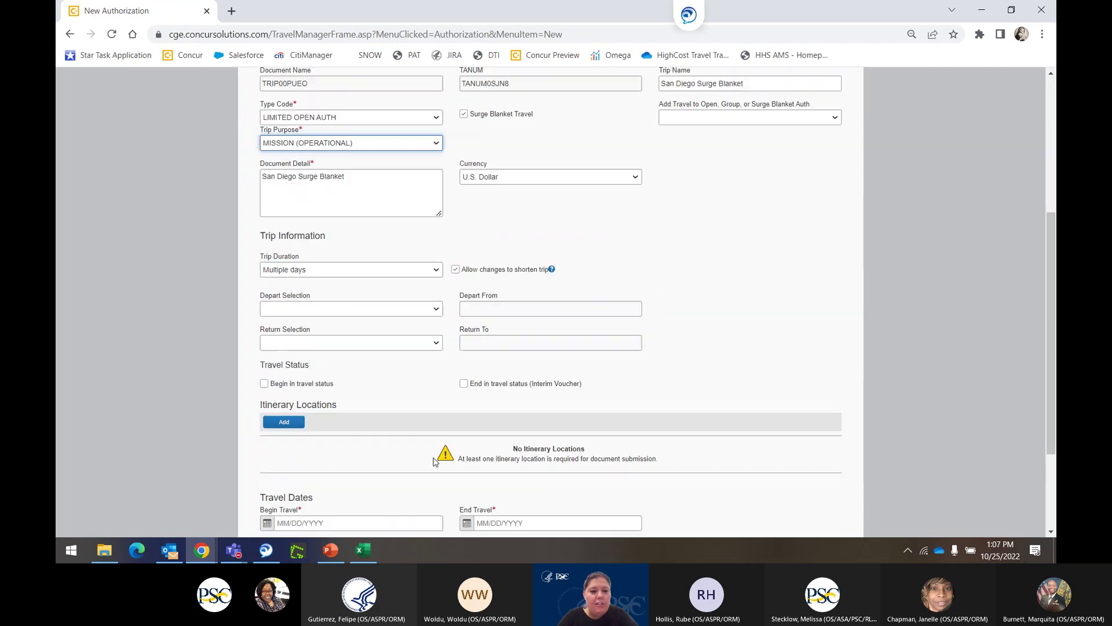
Add a SAN DIEGO, CA itinerary location from 01/01/2023 to 01/31/2023, purpose MISSION (OPERATIONAL).
click(289, 358)
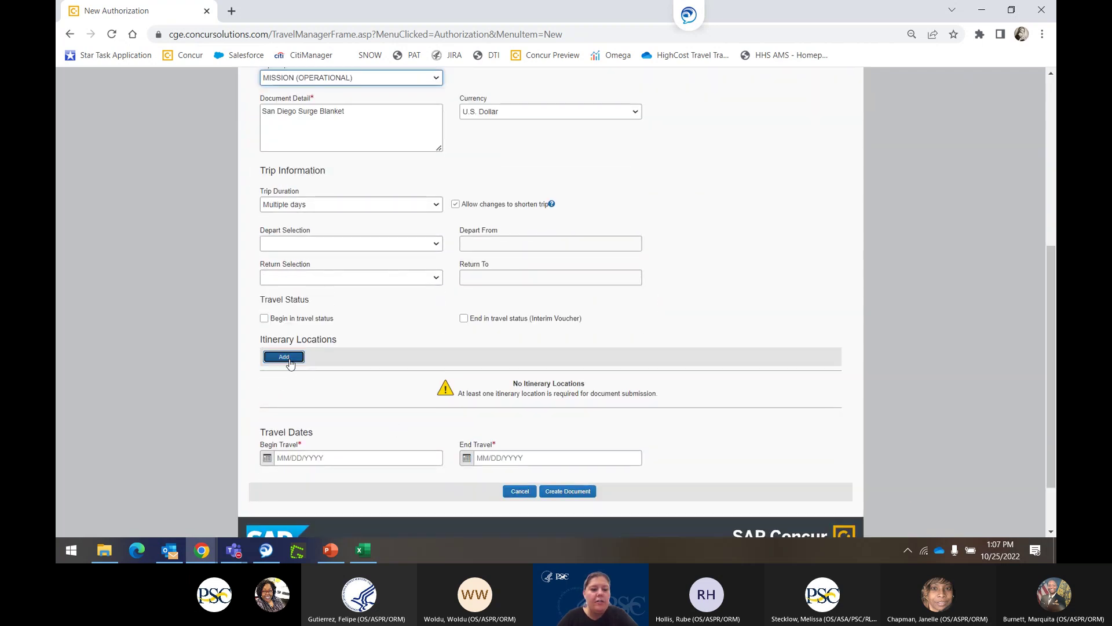
click(339, 154)
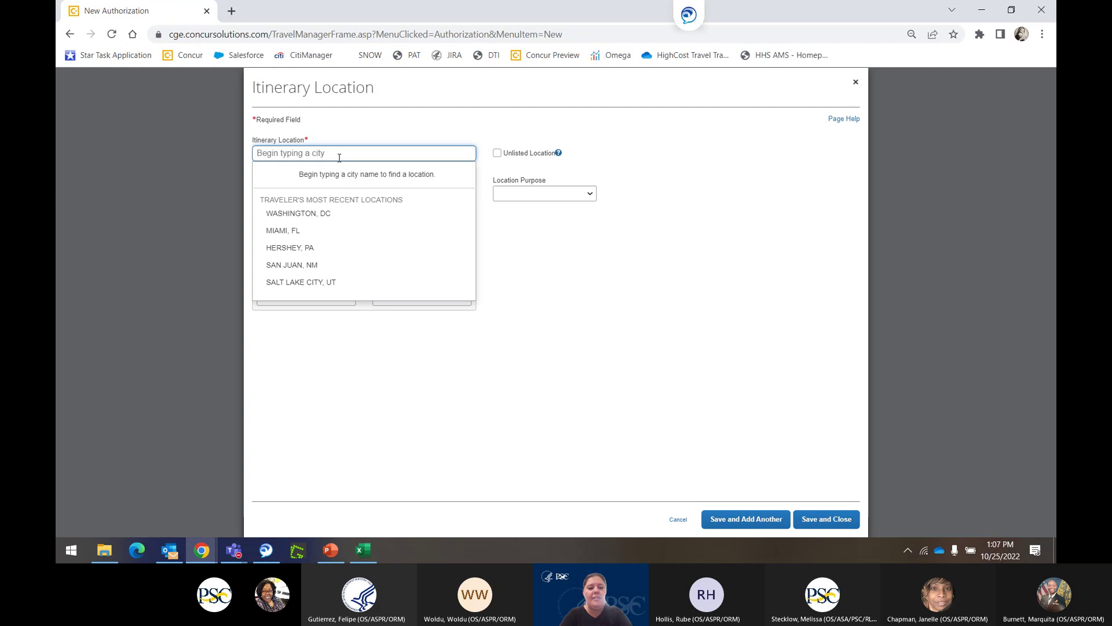
text(San die)
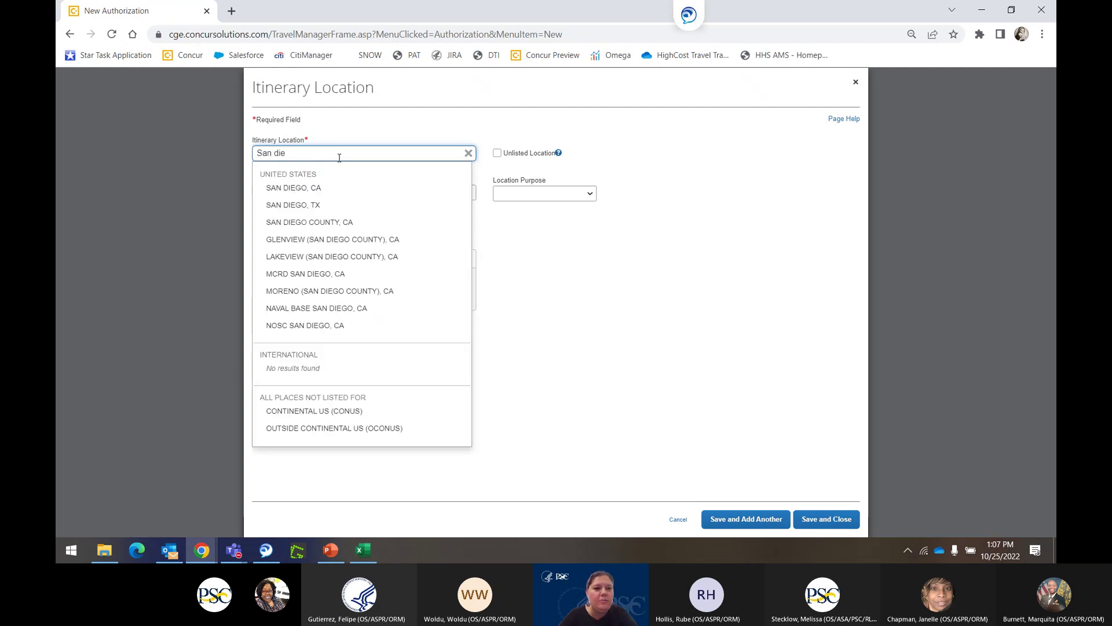
click(318, 188)
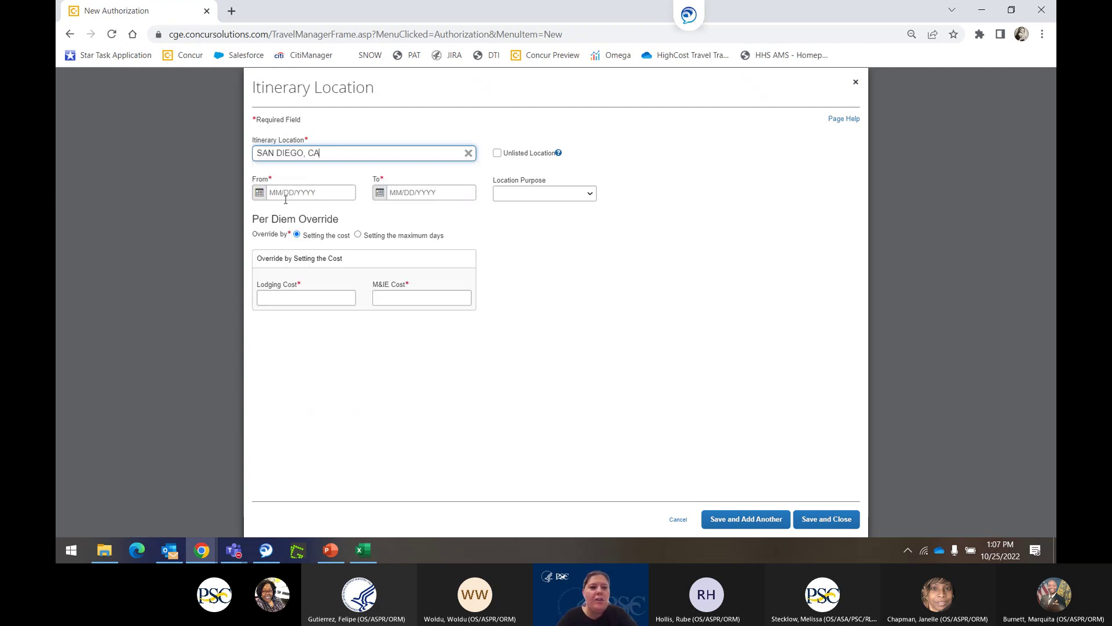
click(261, 194)
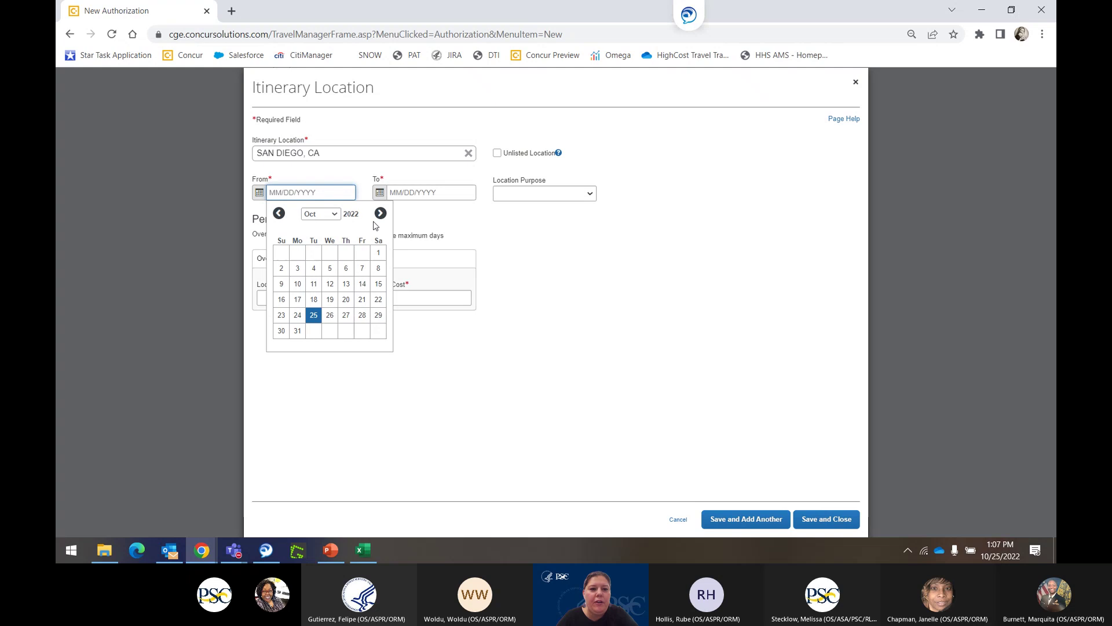
click(380, 213)
click(380, 213)
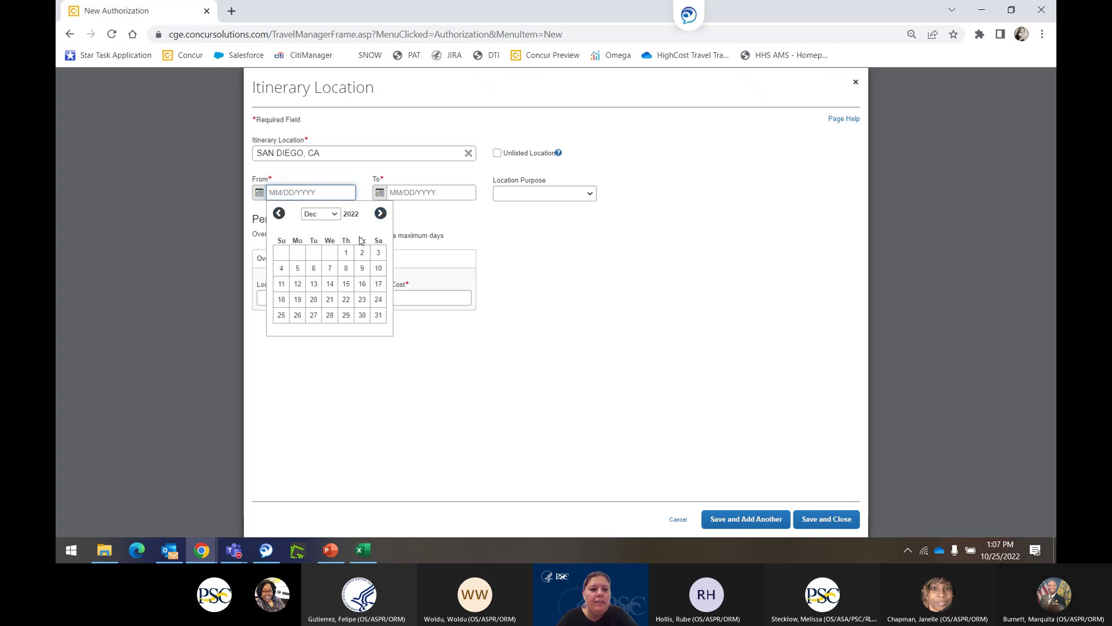
click(380, 213)
click(281, 252)
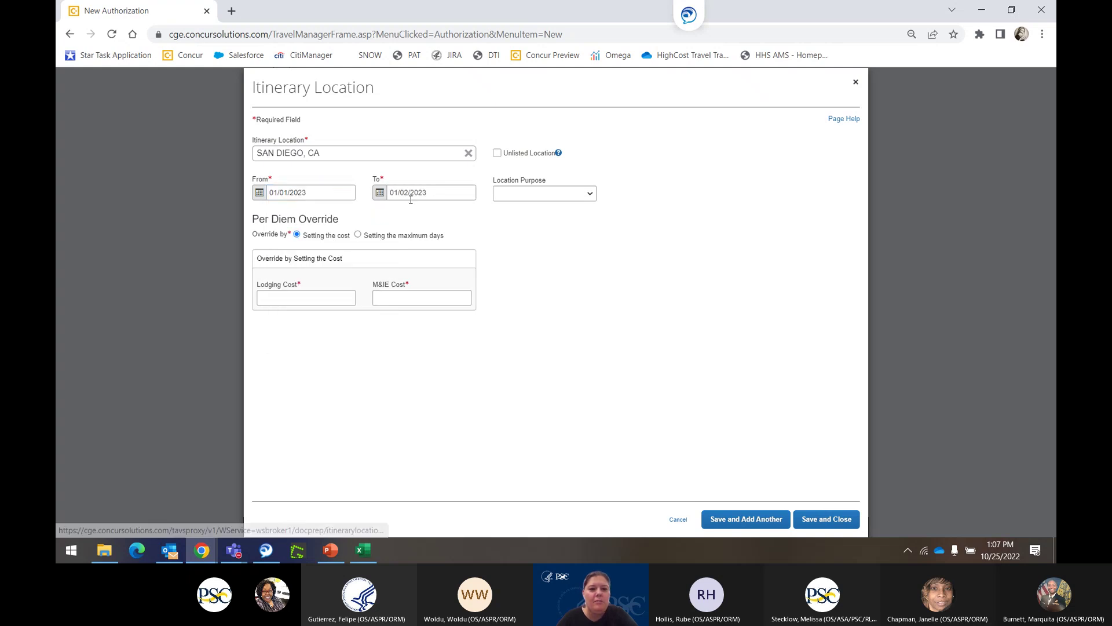
click(380, 192)
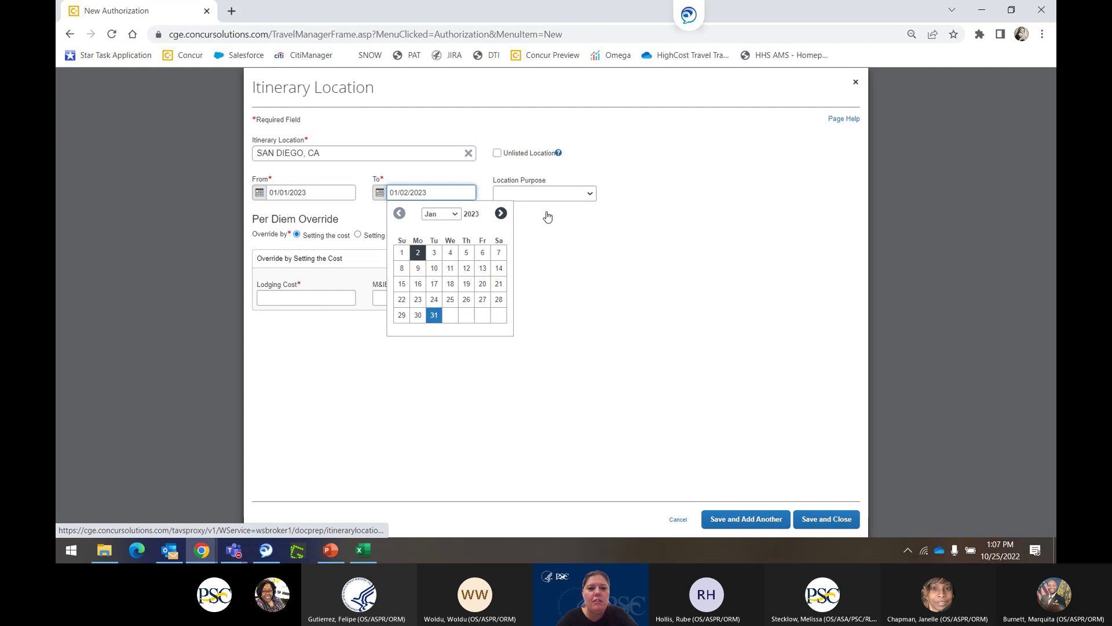
click(578, 195)
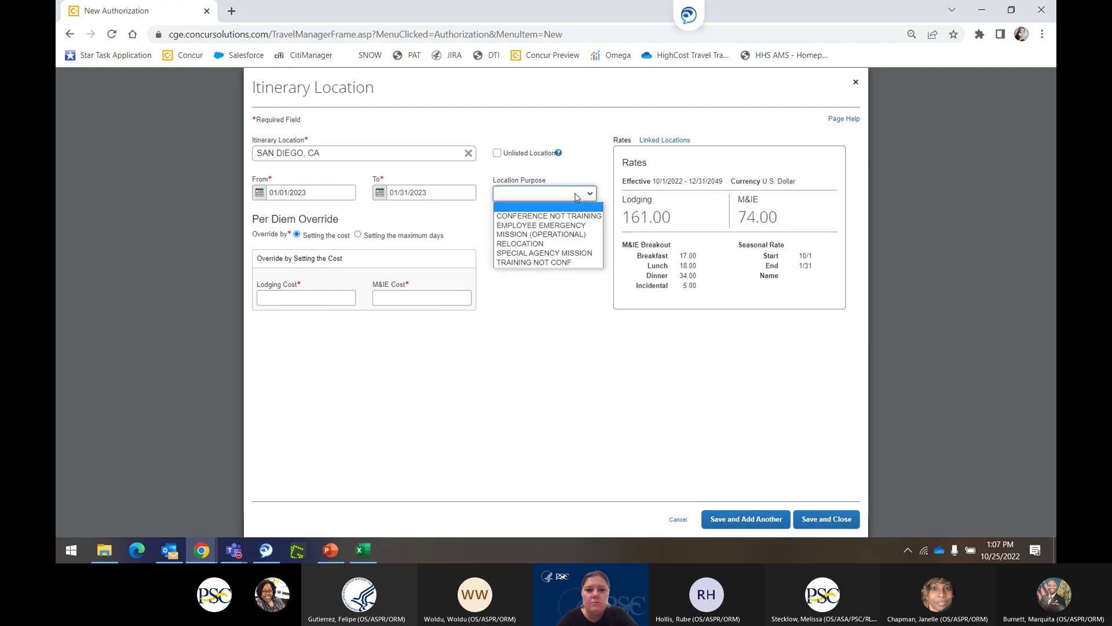
click(528, 234)
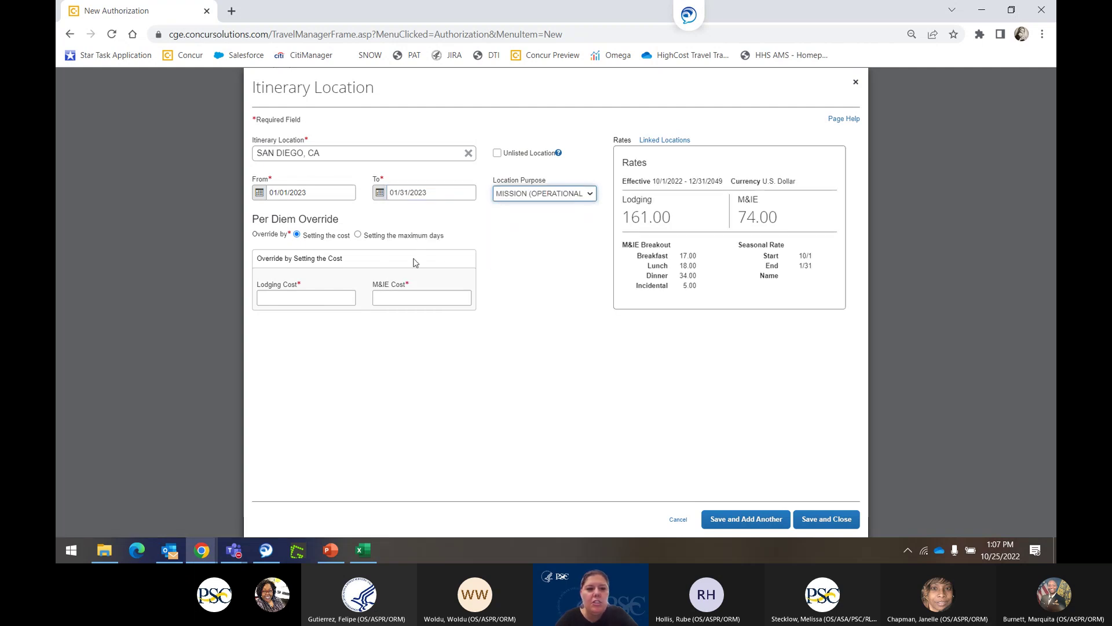
Override per diem by maximum days, set 31 lodging and M&IE days, and save.
click(358, 235)
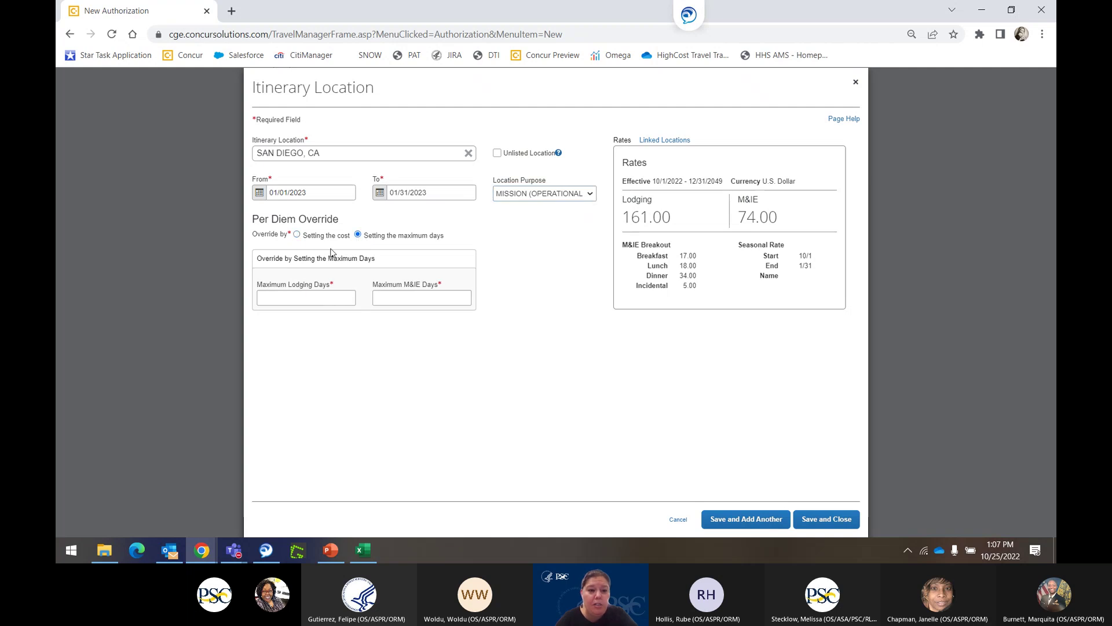
click(276, 295)
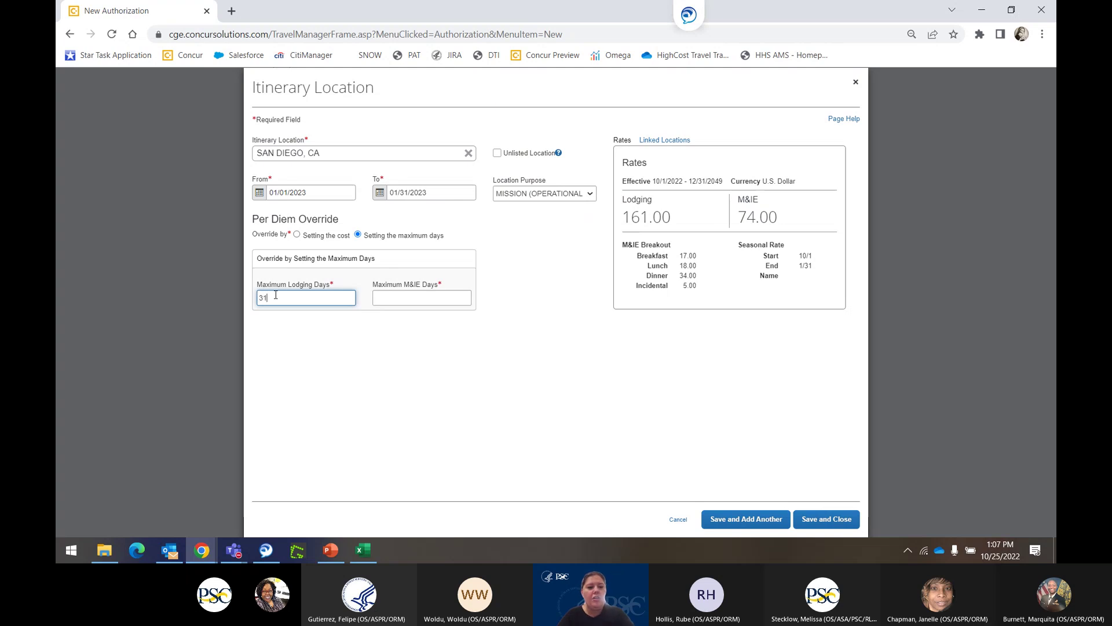
click(407, 296)
text(3)
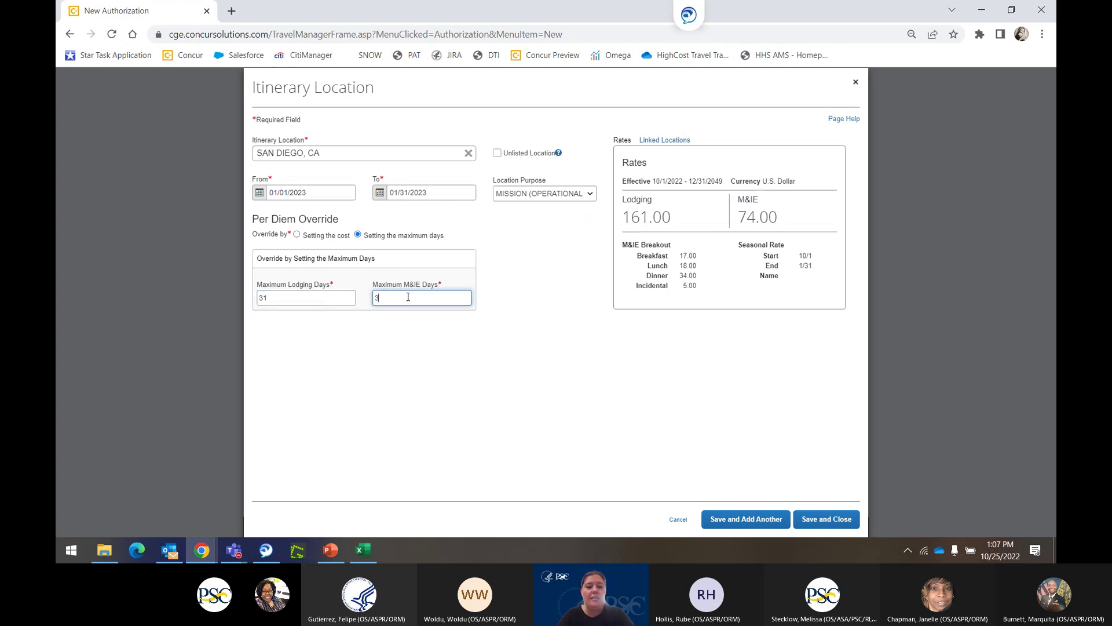
text(1)
click(822, 523)
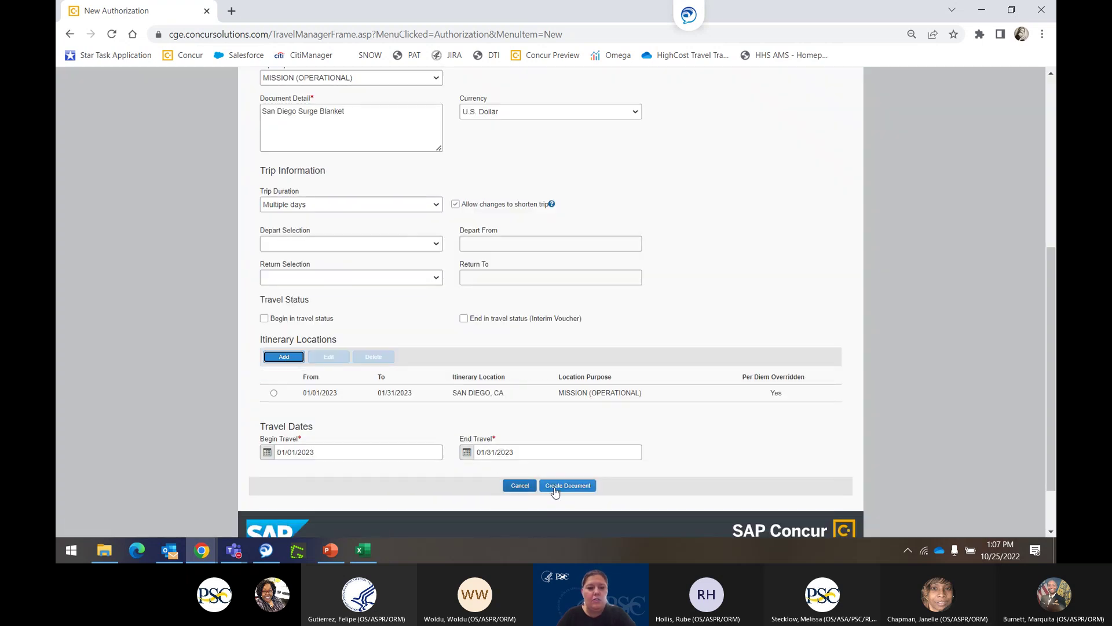
Create the authorization document and review the trip's totals.
click(554, 490)
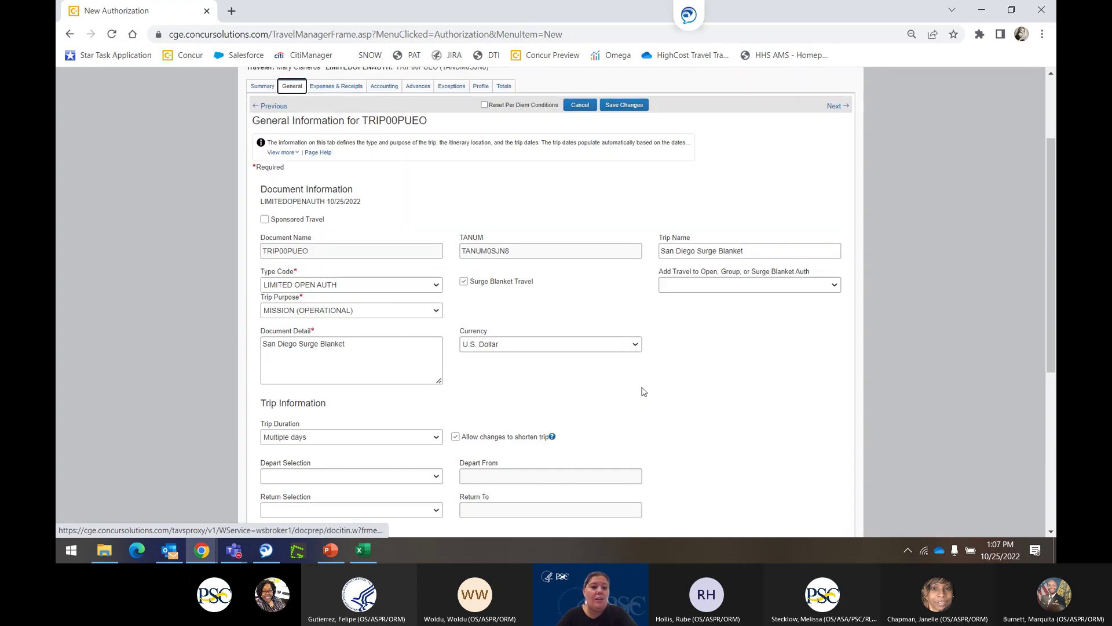
click(292, 86)
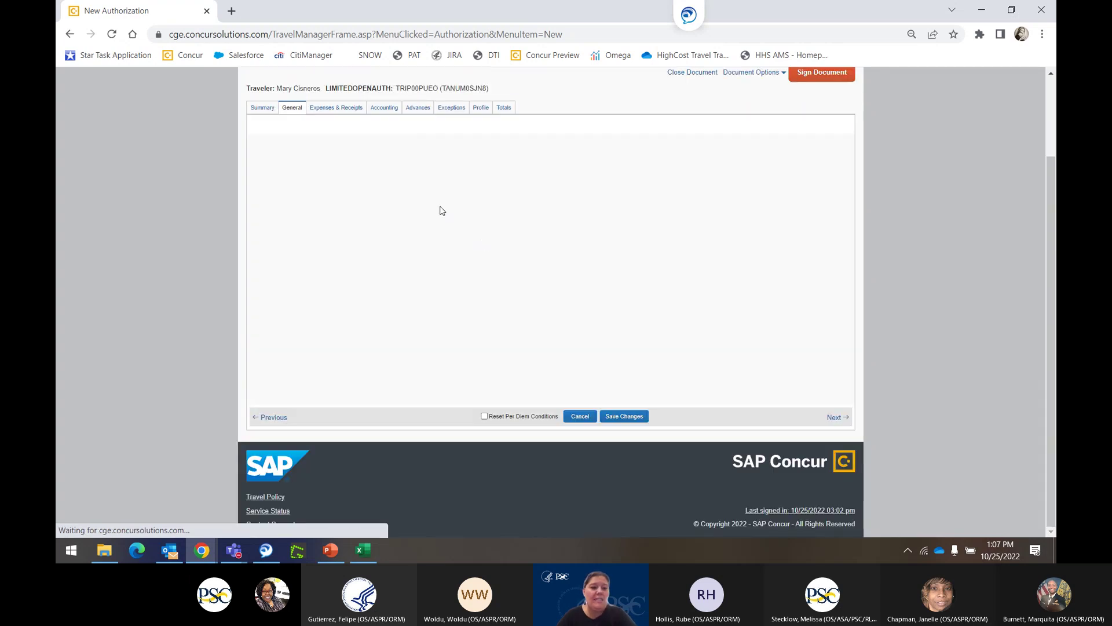
click(504, 109)
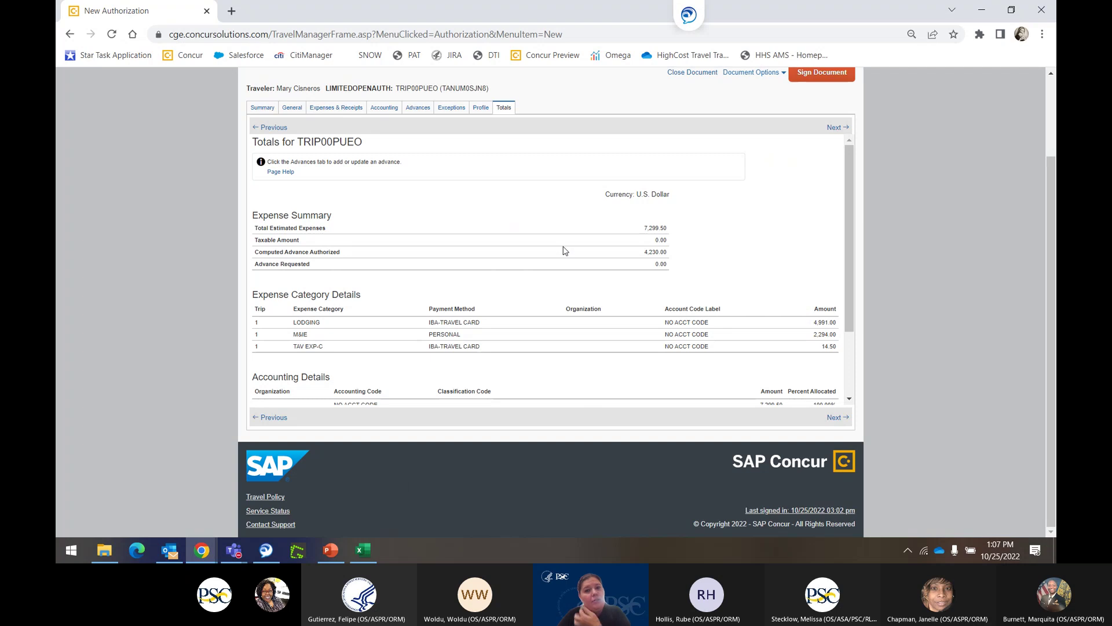
scroll(827, 218, up, 2)
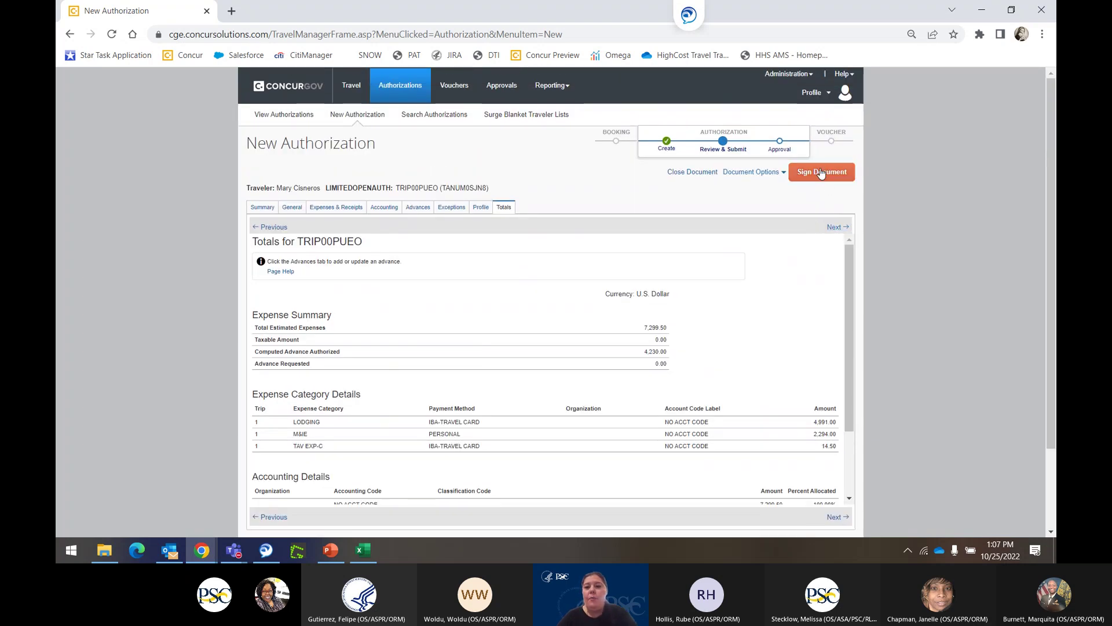
Sign the authorization with status SURGE PARENT ACTIVE and comment 'San Diego Surge Blanket'.
click(822, 174)
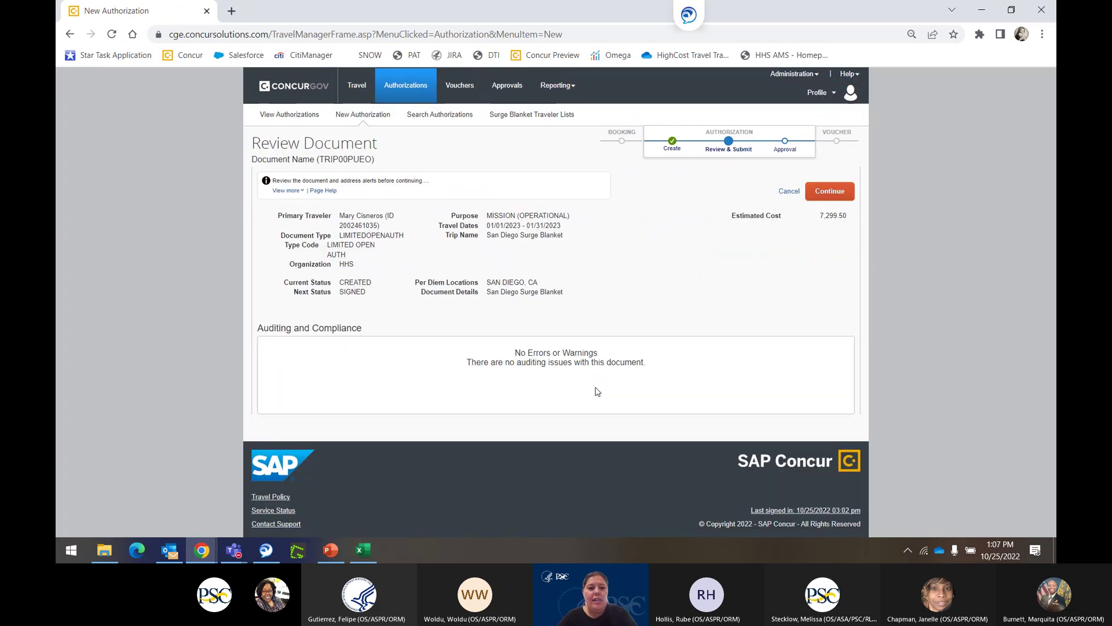
click(830, 191)
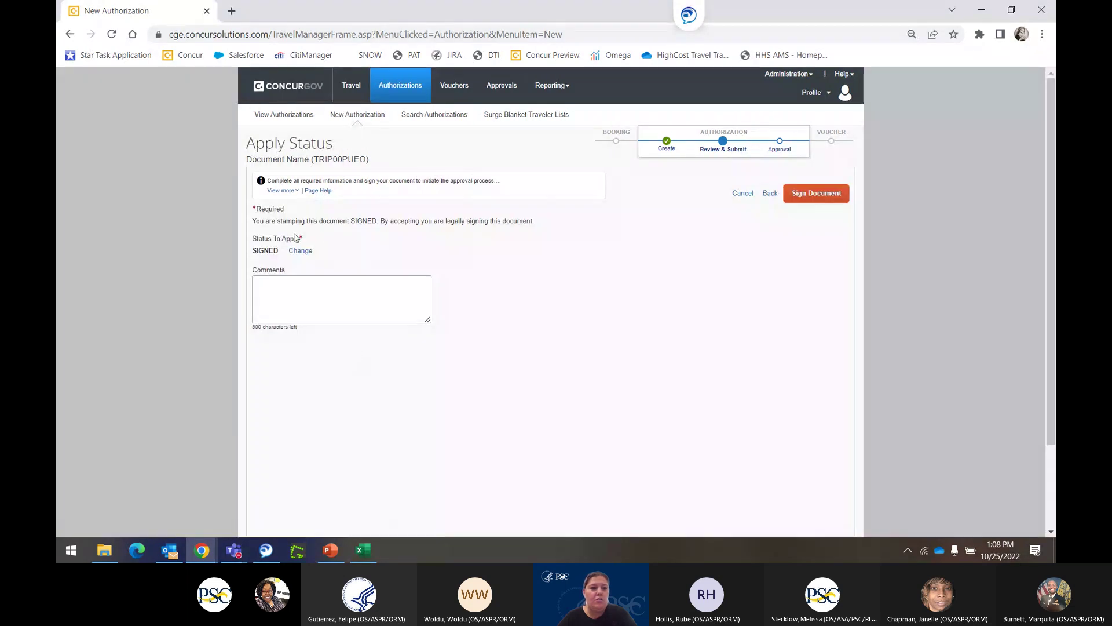
click(300, 250)
click(301, 253)
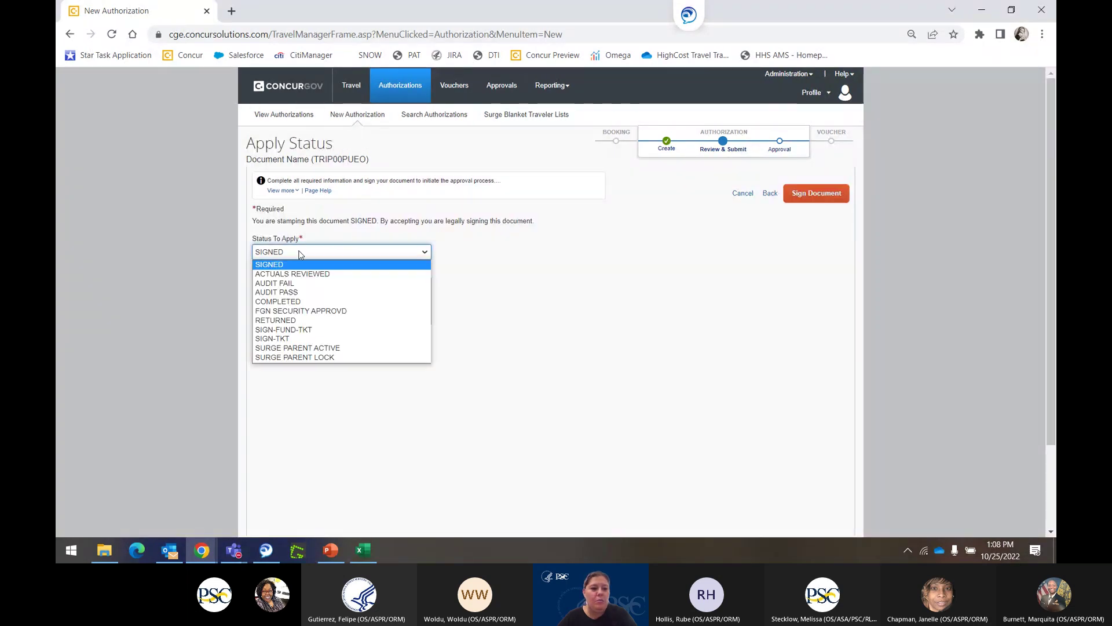
click(327, 348)
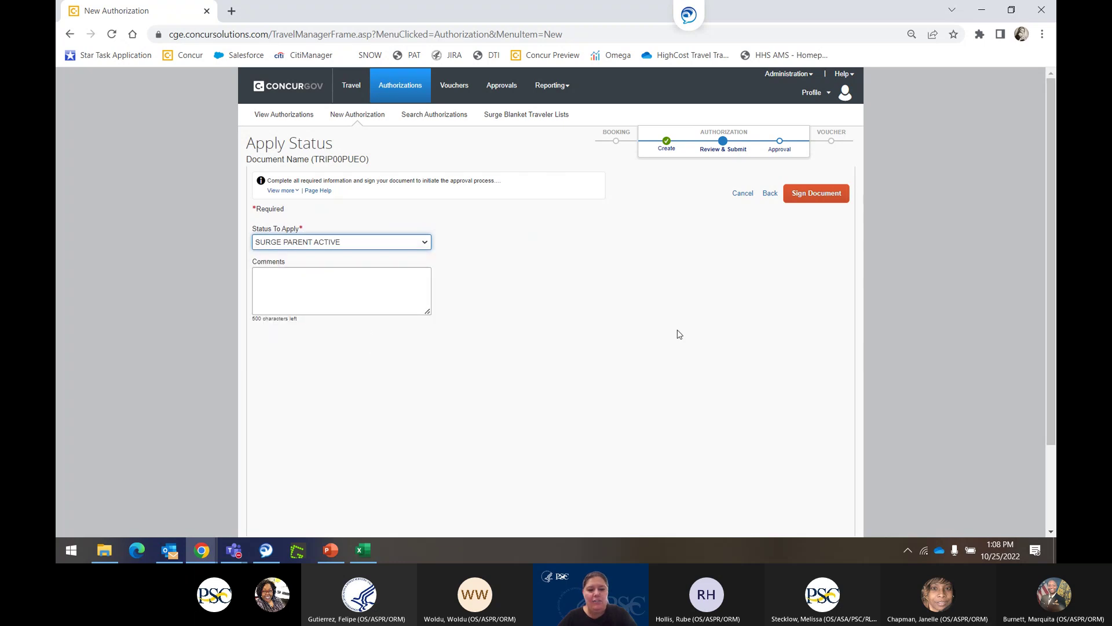
click(350, 293)
text(San D)
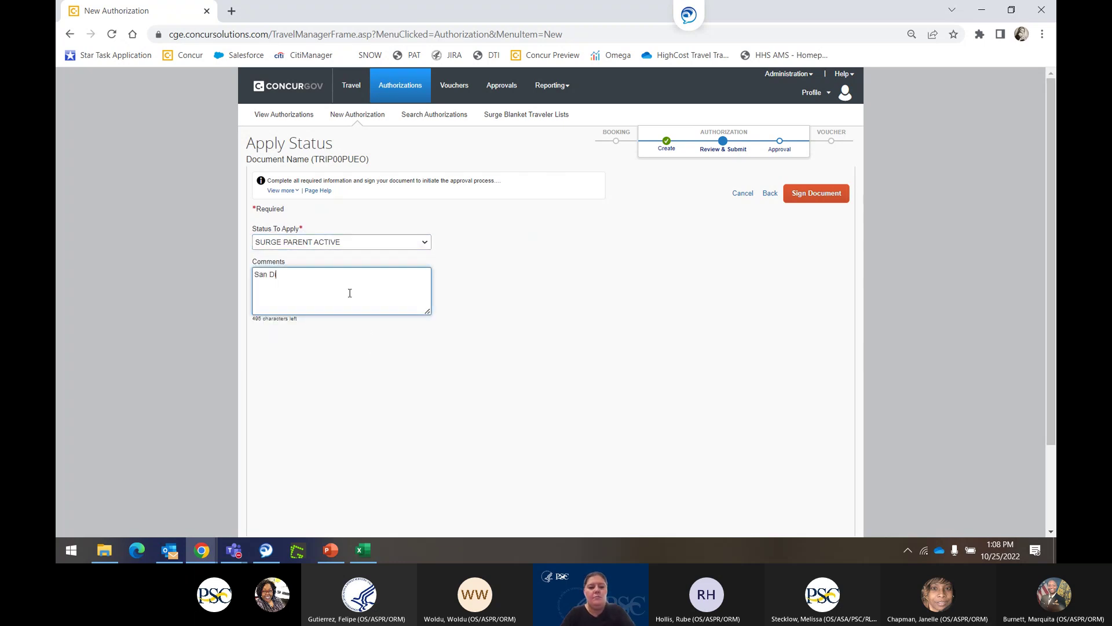
text(ieg)
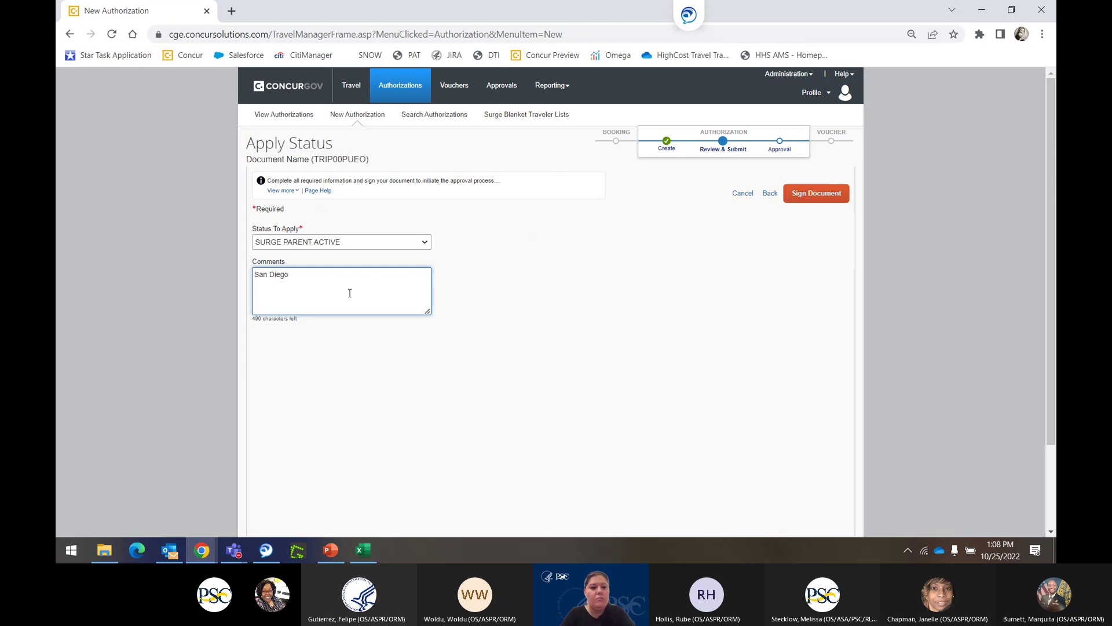
text(o Suge)
text(e Blanket)
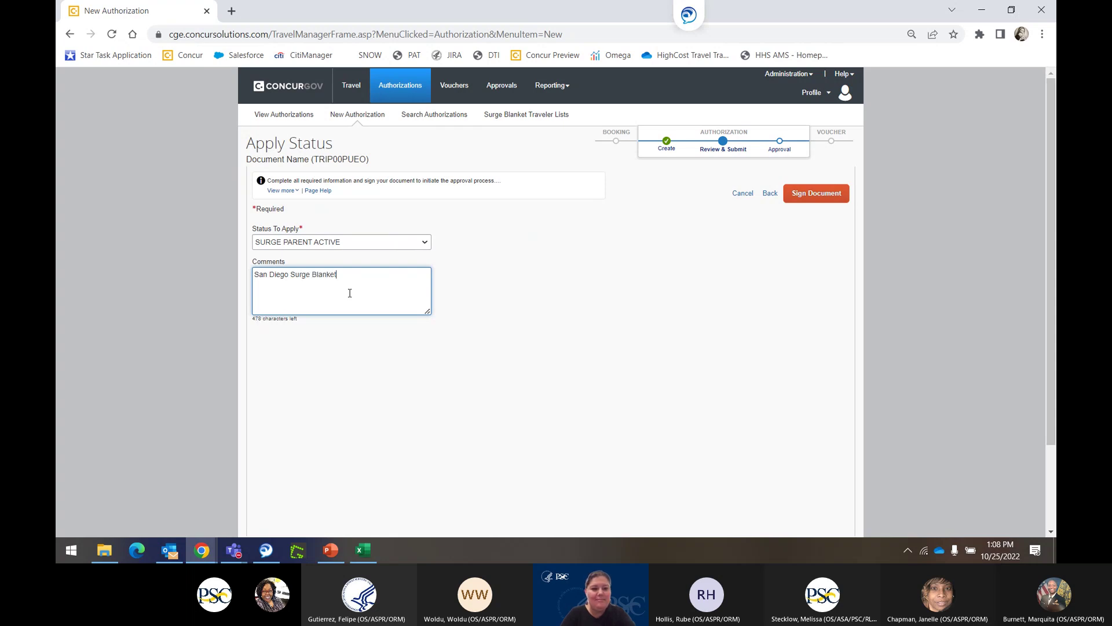
click(821, 193)
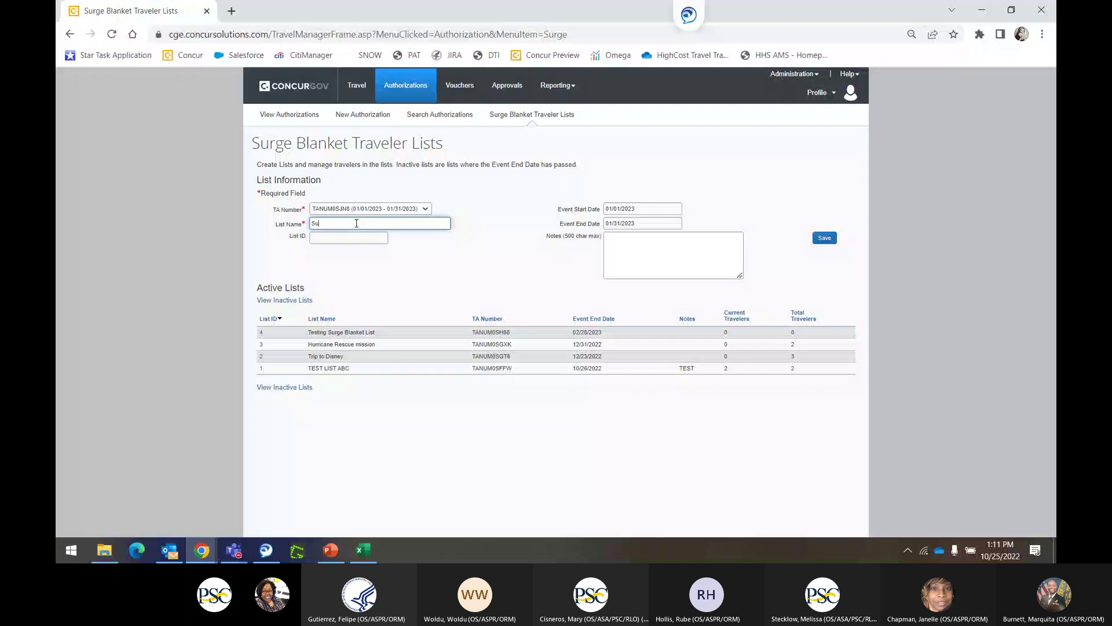
Name the new traveler list 'San Diego Surge Blanket' and copy the name into Notes.
key(BackSpace)
text(an Diego Sugrge Blanket)
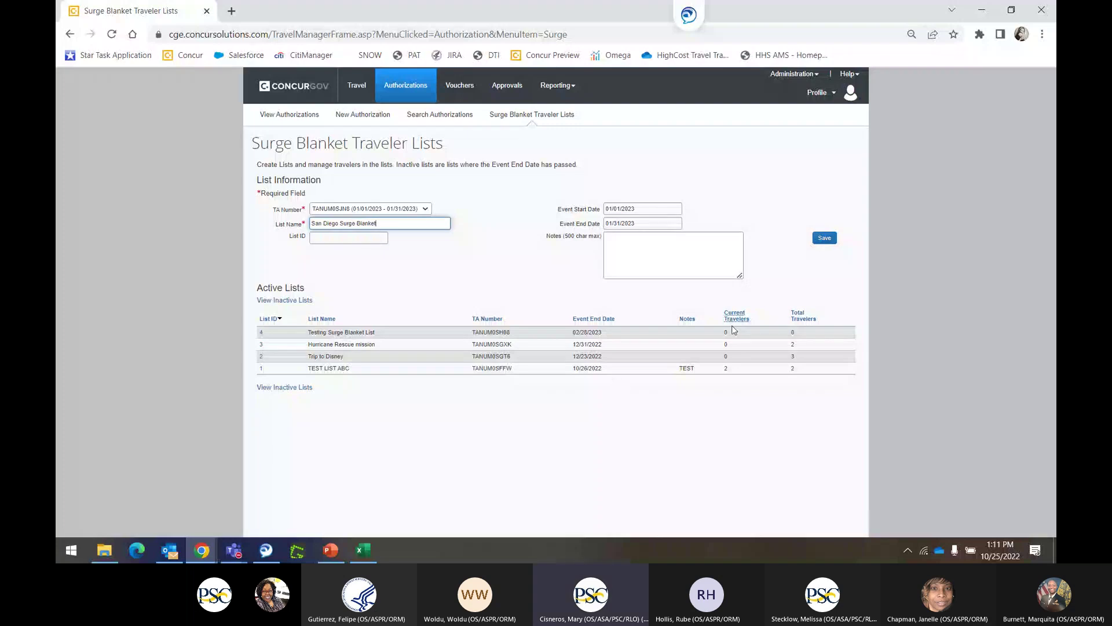
click(642, 249)
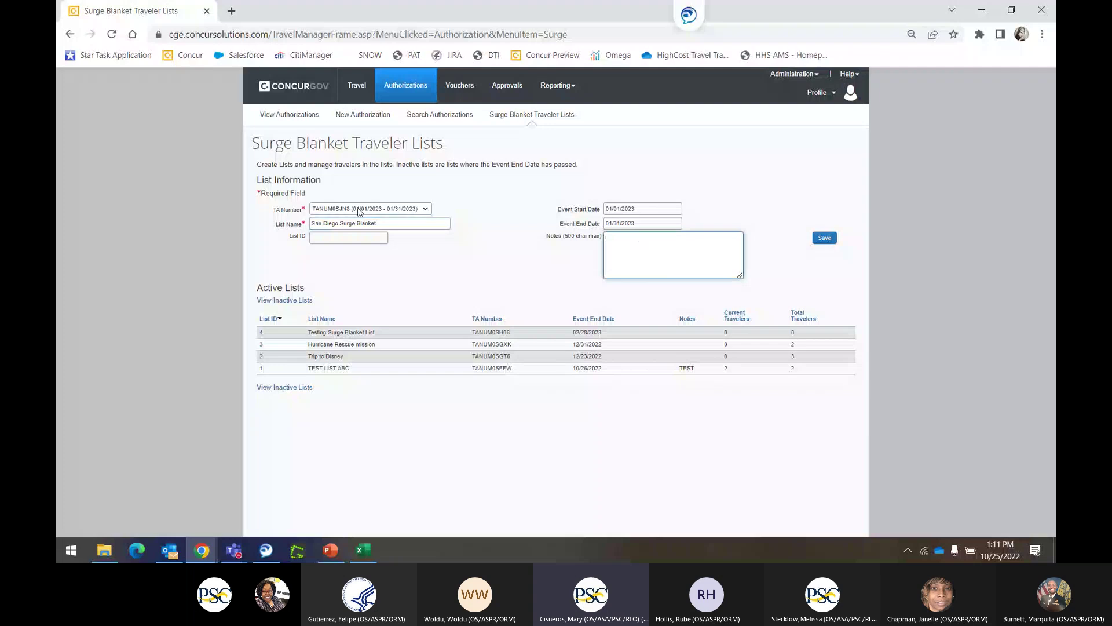
triple_click(378, 223)
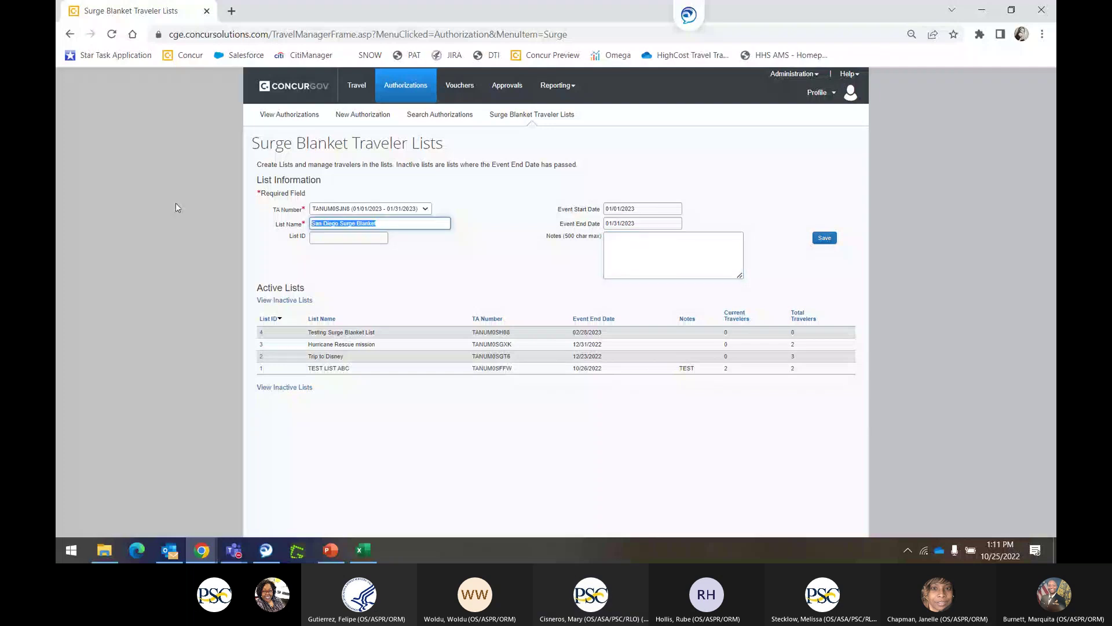
key(ctrl+c)
click(741, 277)
key(ctrl+v)
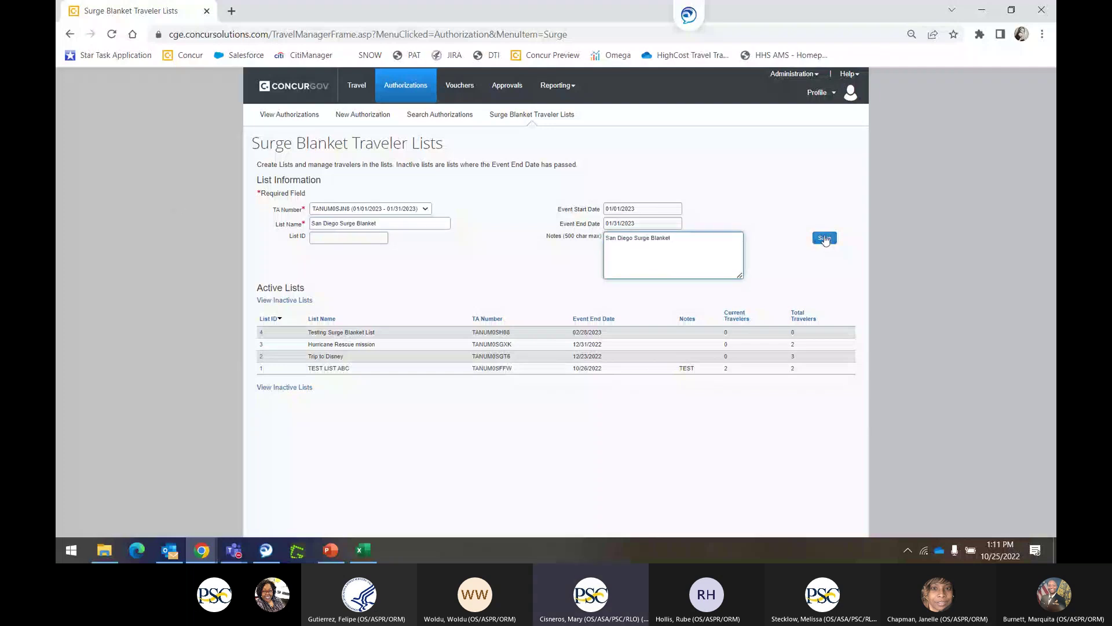
Save the list as list ID 5 and open its Manage Travelers page.
click(825, 238)
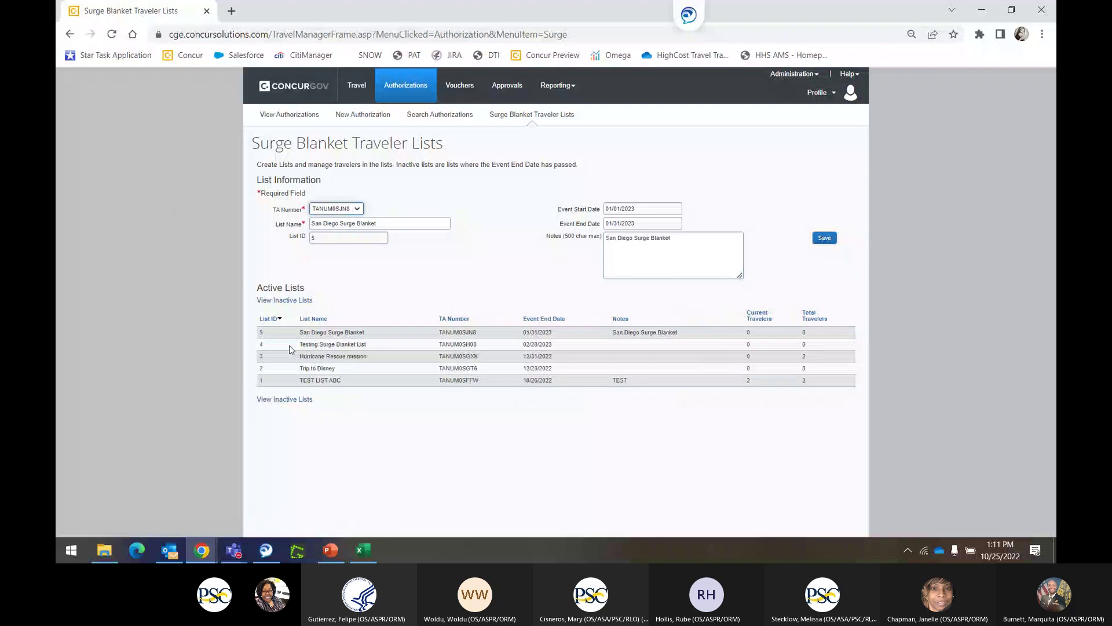
click(261, 336)
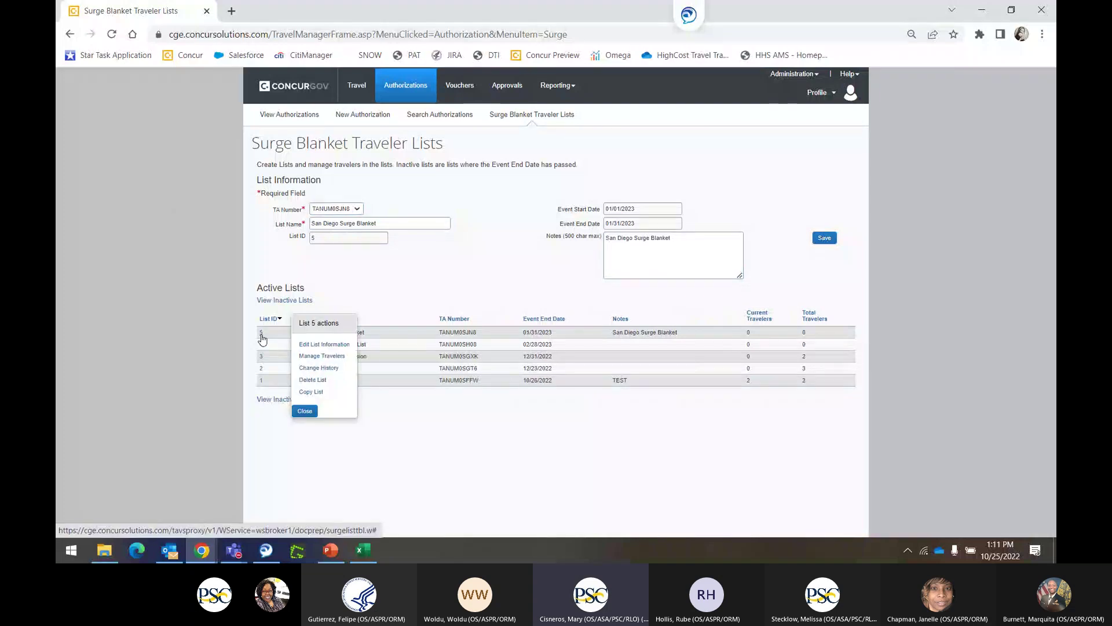
click(322, 355)
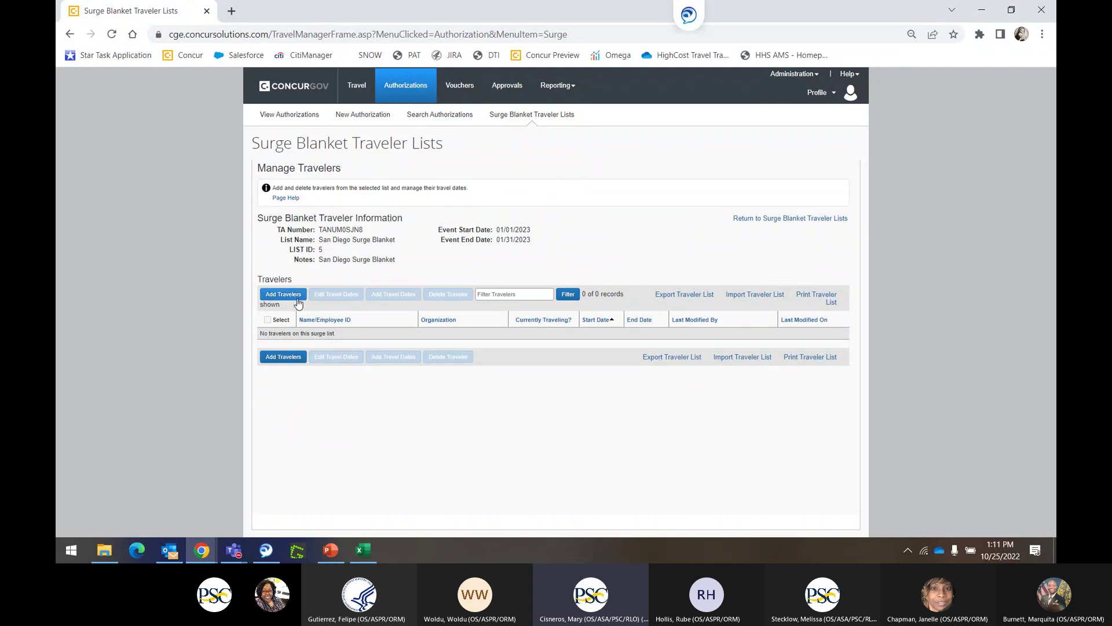
Search for the traveler by last name, first name and add the matching HHS traveler.
click(283, 294)
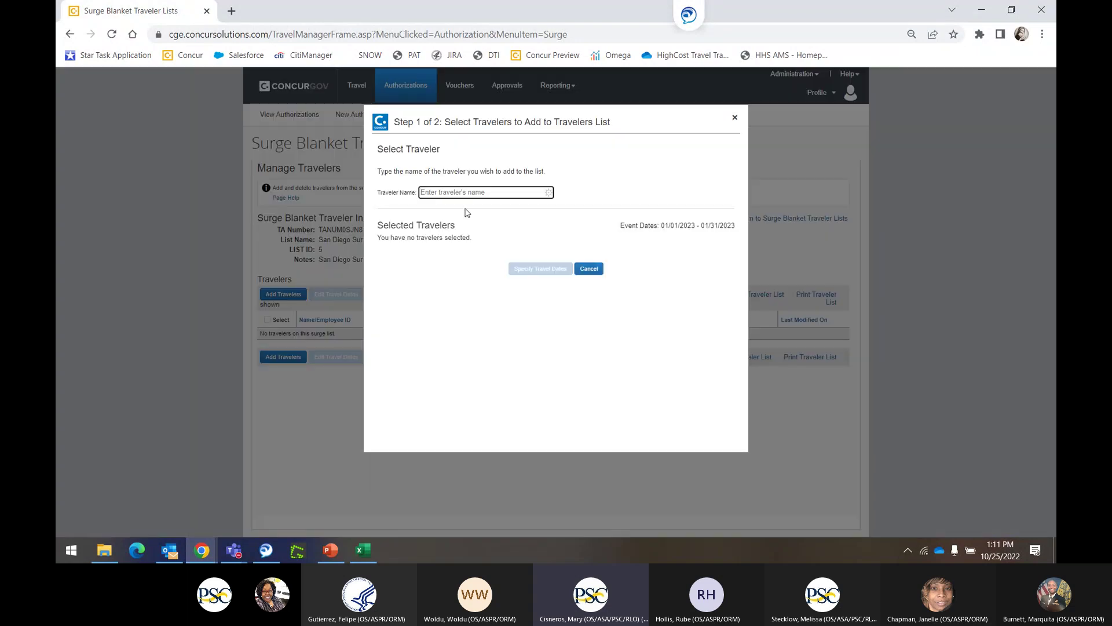
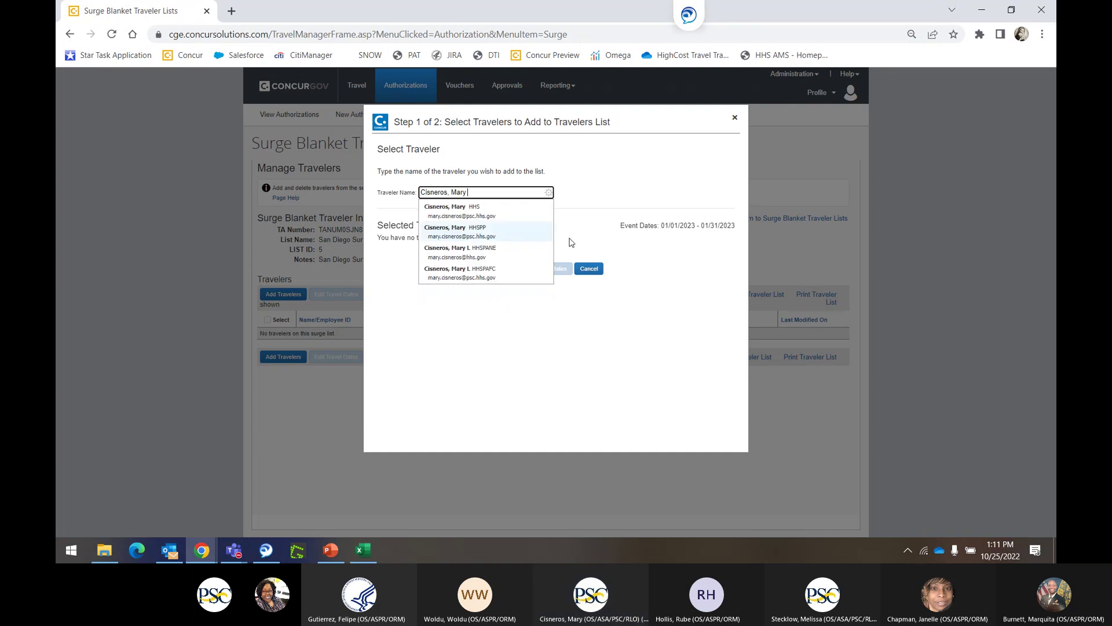
click(479, 211)
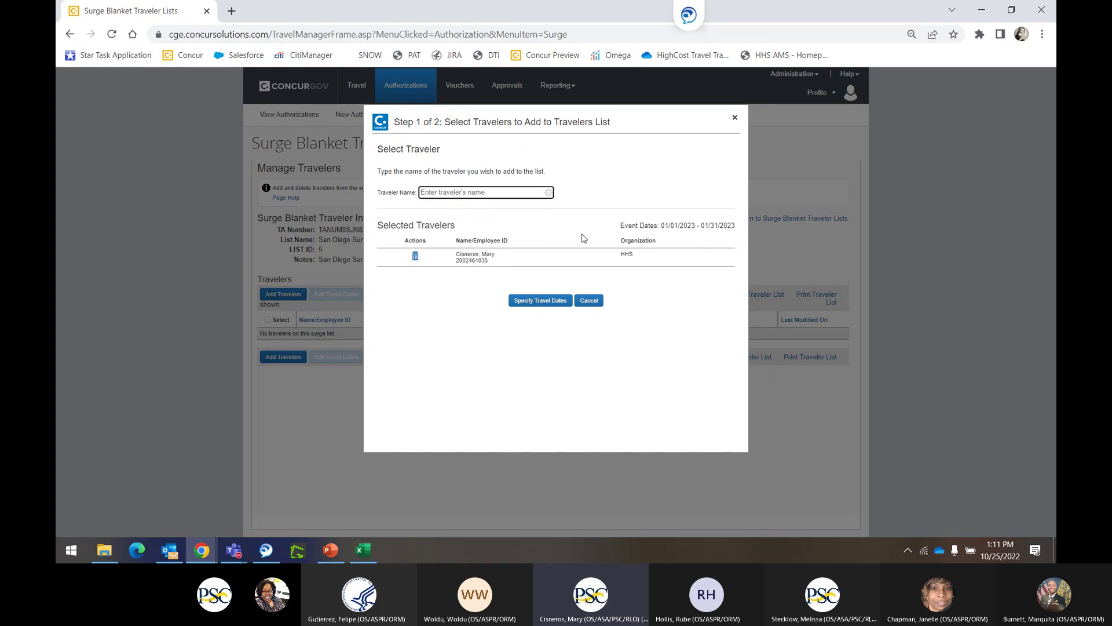
click(546, 302)
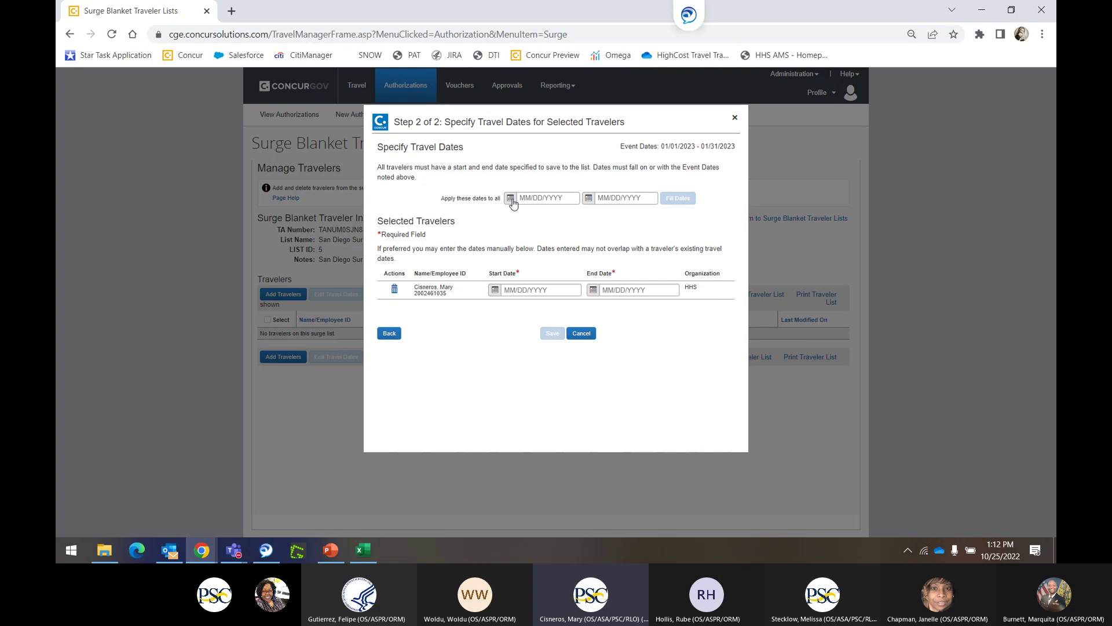
Fill the traveler's dates with 01/01/2023 to 01/31/2023 and save.
click(511, 201)
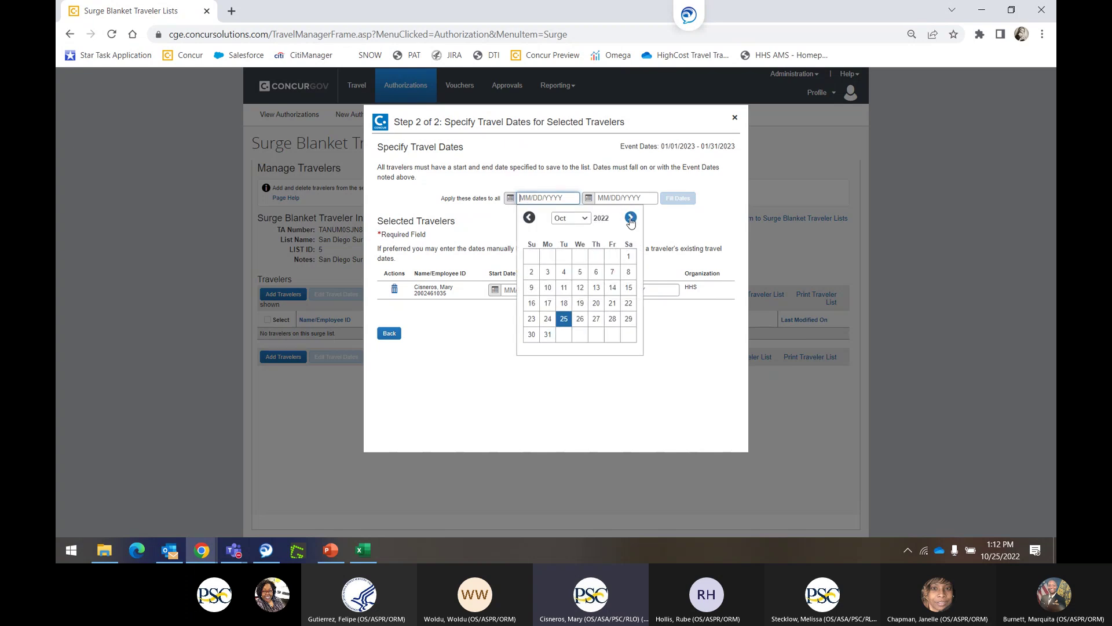
click(631, 219)
click(631, 218)
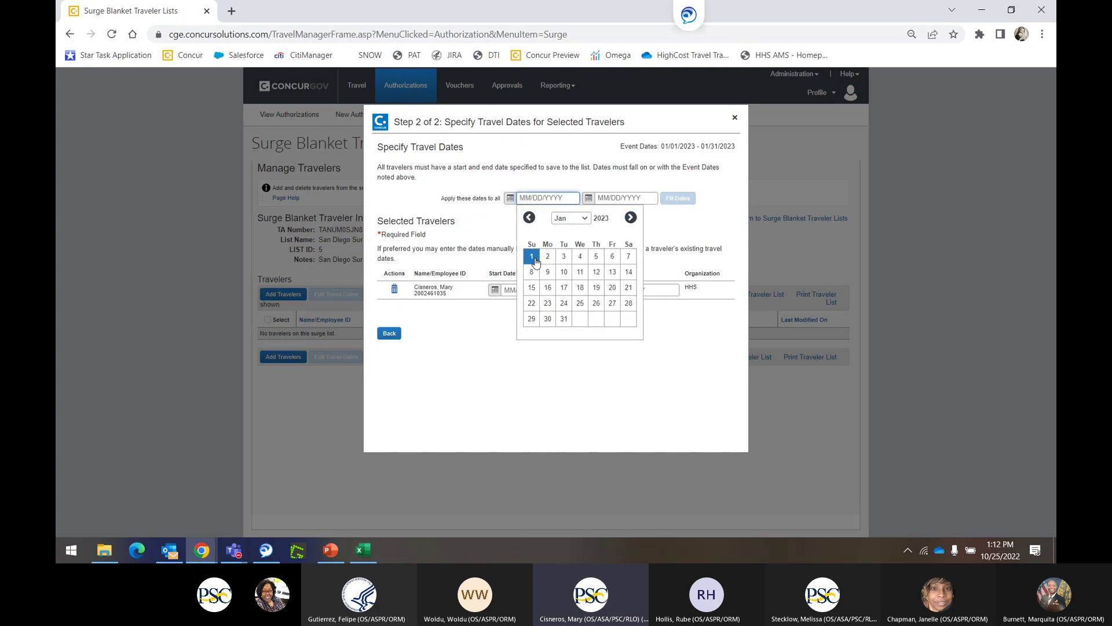
click(531, 256)
click(589, 199)
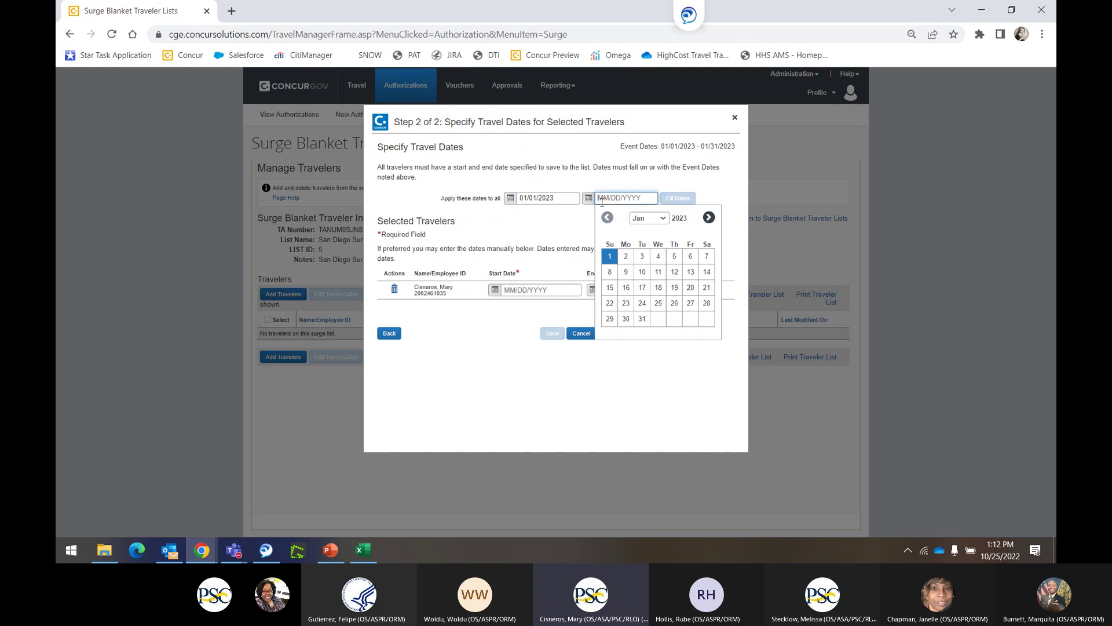
click(642, 320)
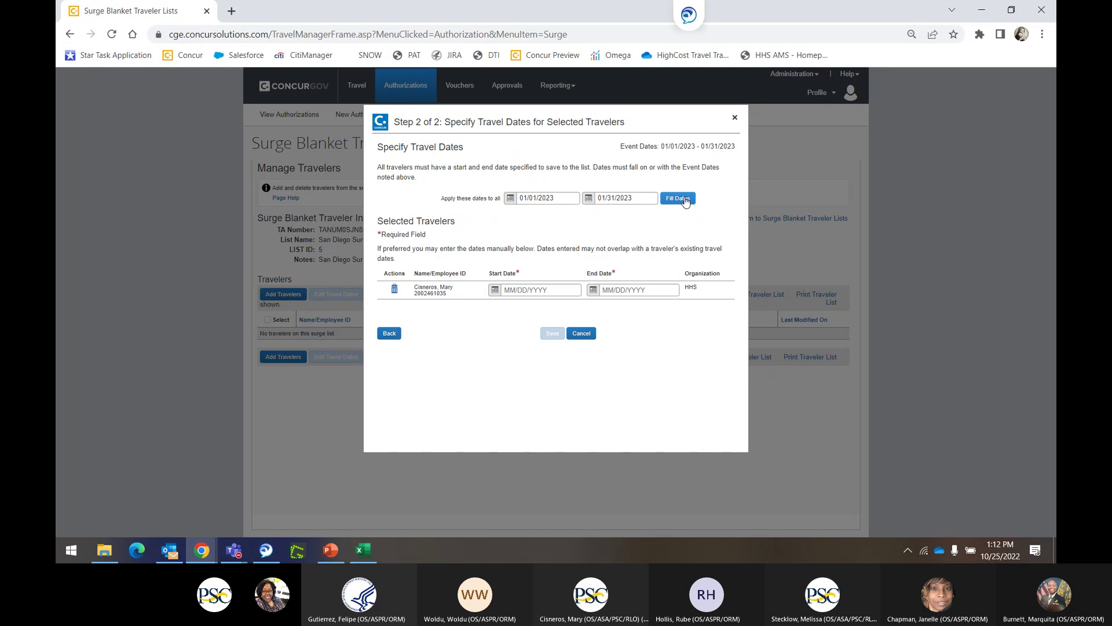
click(684, 200)
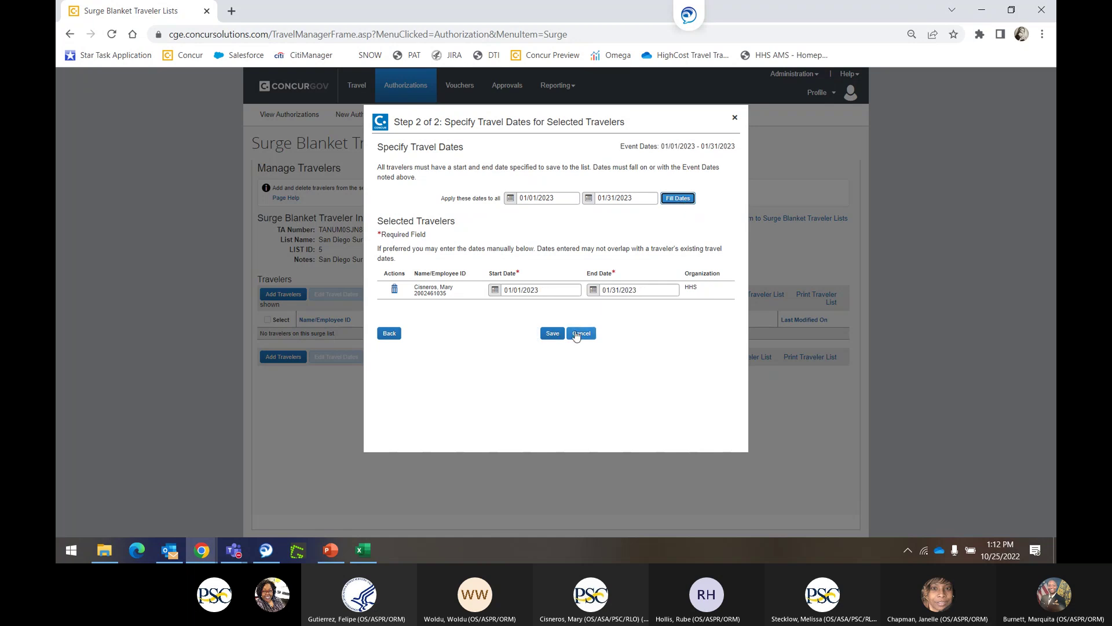
click(551, 331)
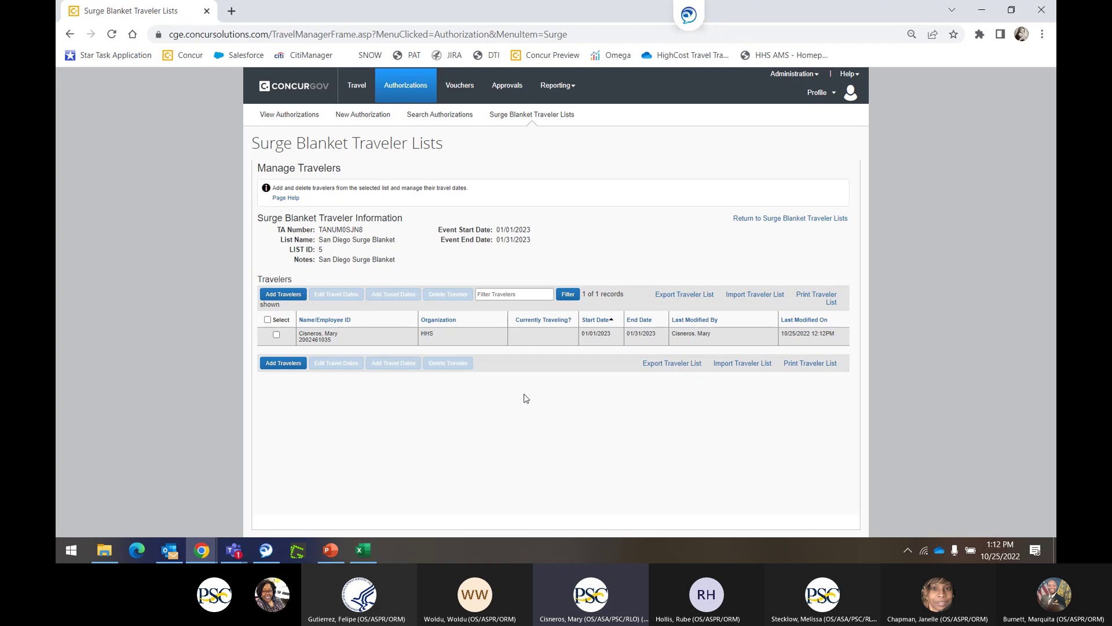
Check the two-row Excel import sheet, then open ConcurGov's Import Traveler List window.
click(364, 551)
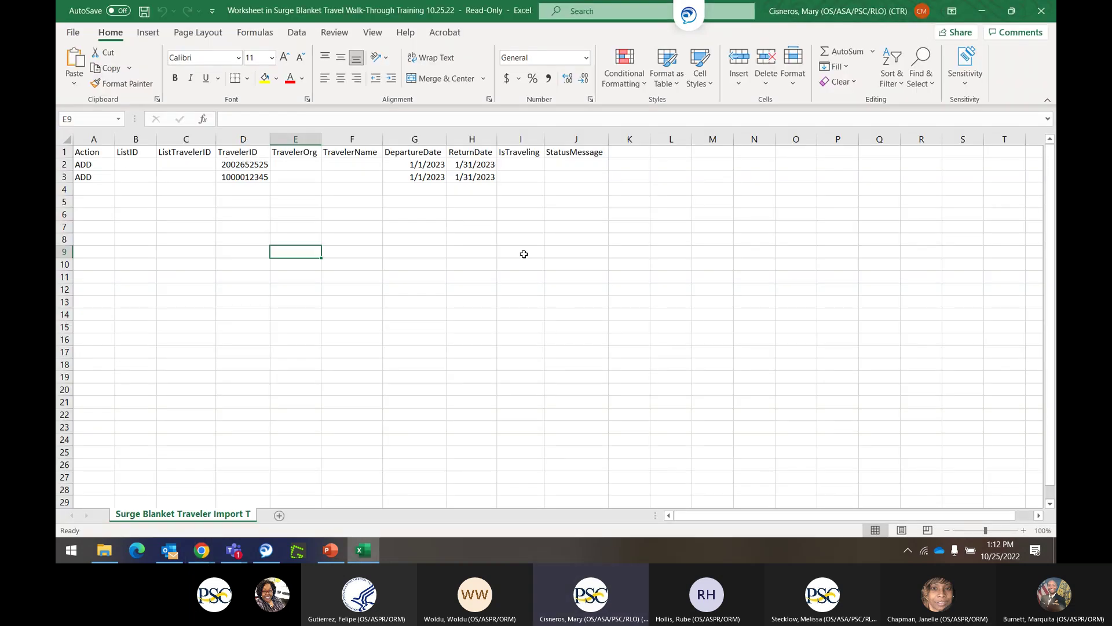
click(983, 12)
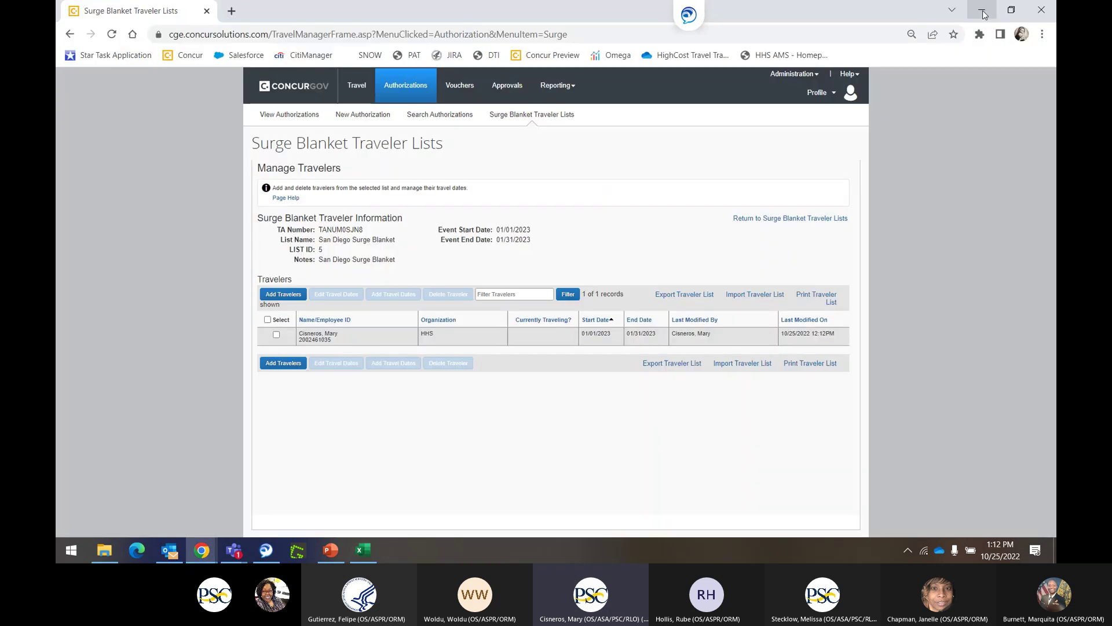
click(733, 296)
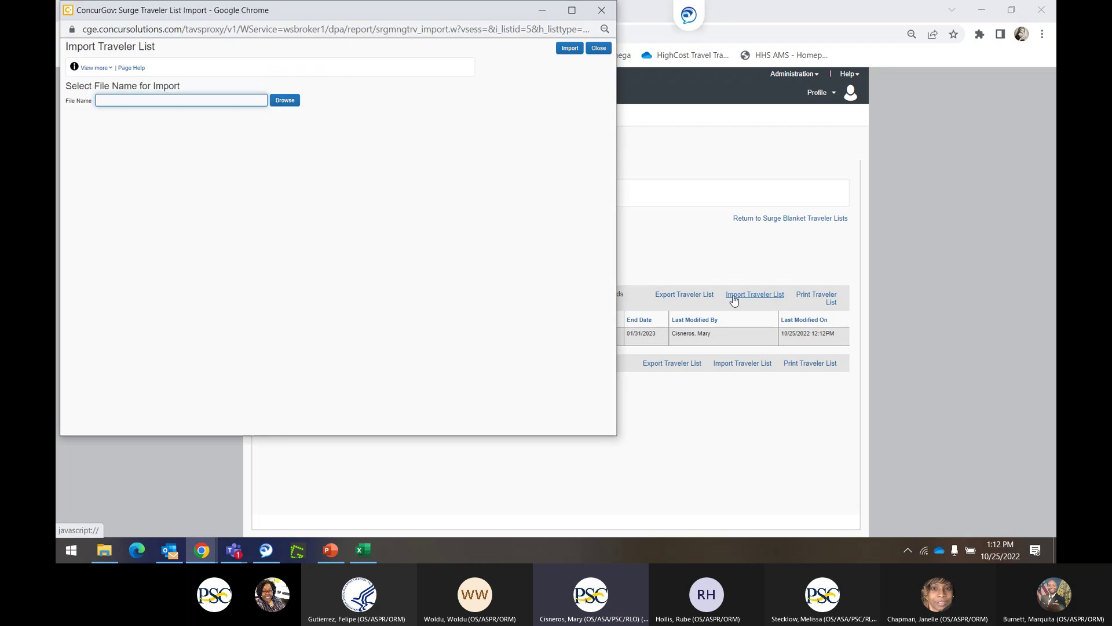
Look for the import file on the Desktop, then check the Excel workbook's save location.
click(284, 101)
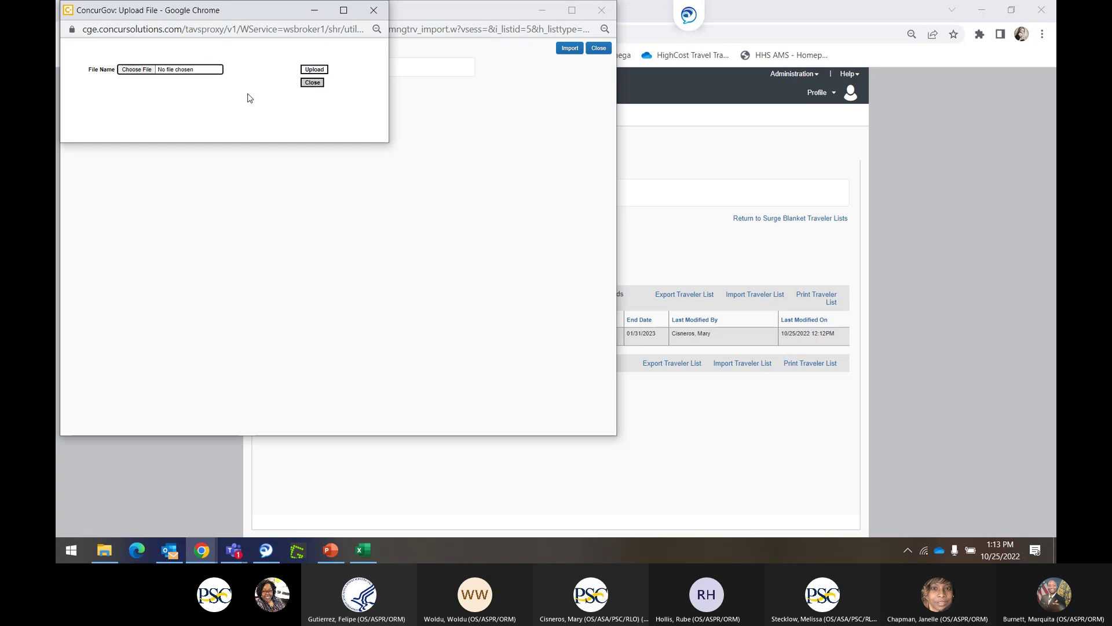
click(149, 70)
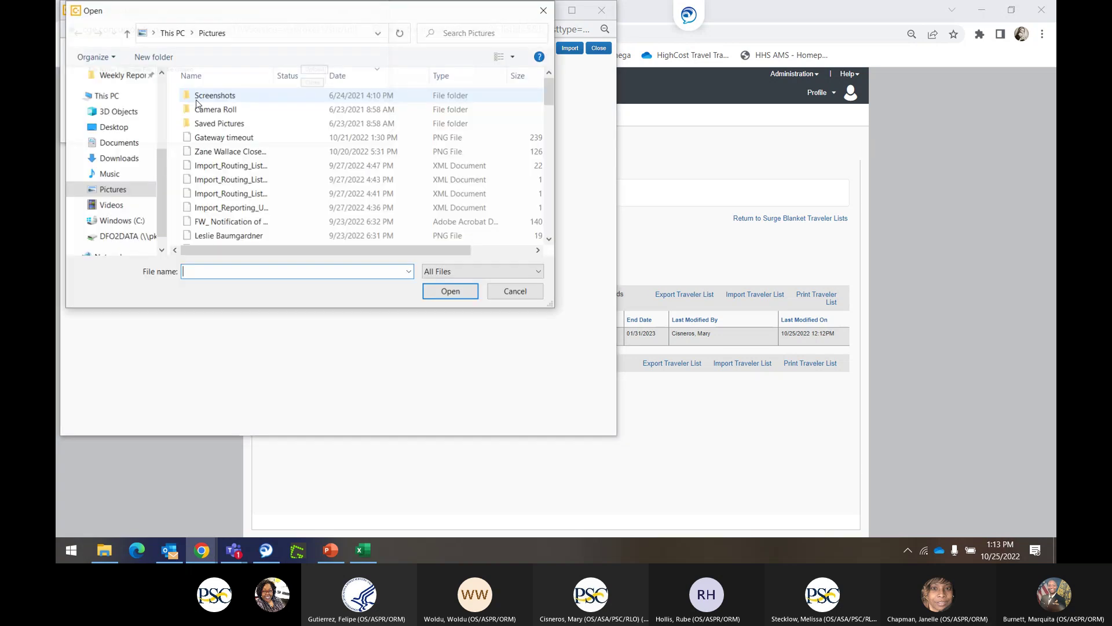
click(126, 128)
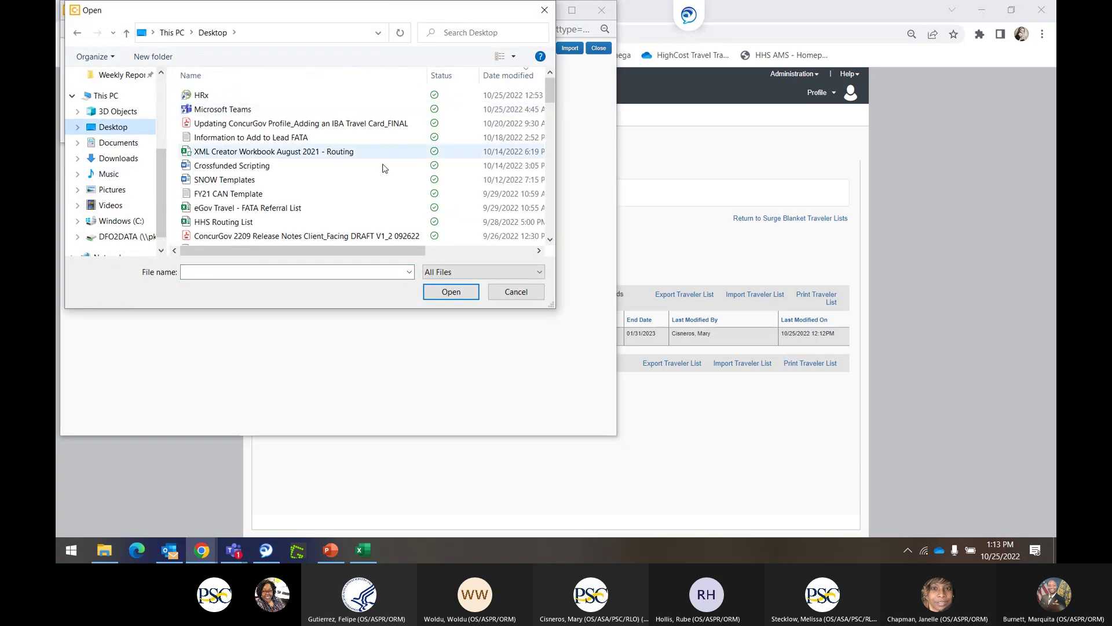
click(496, 76)
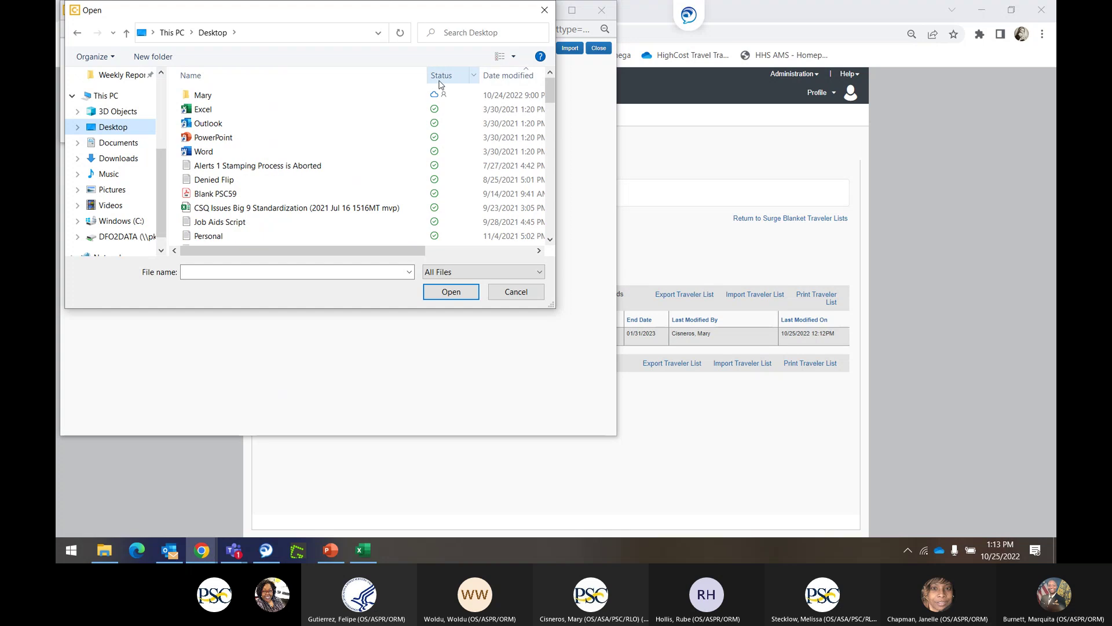
click(496, 76)
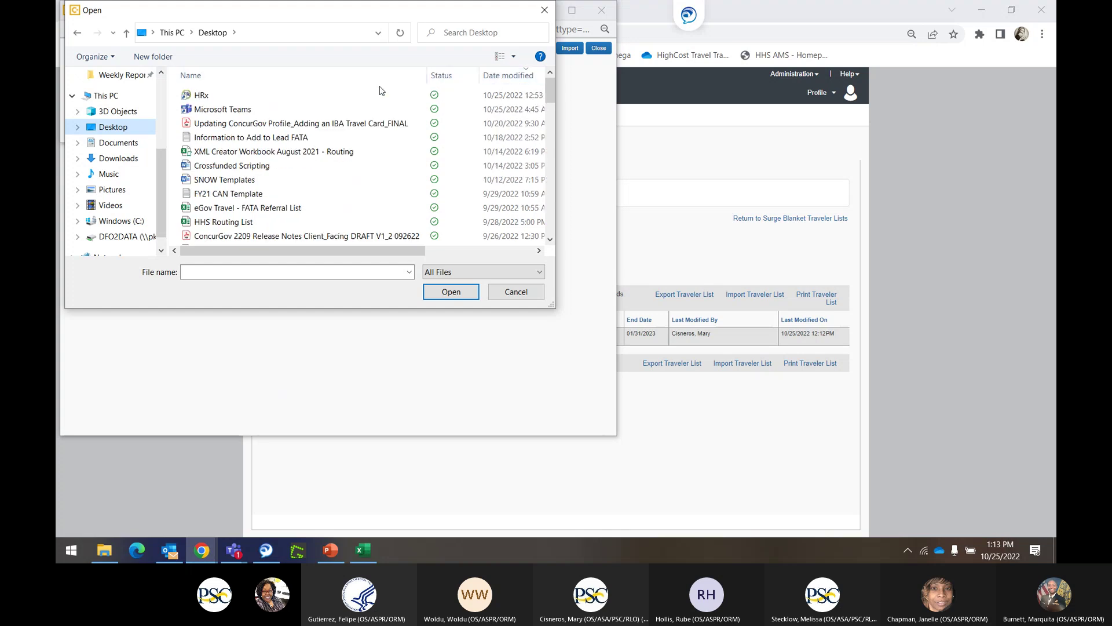
click(516, 291)
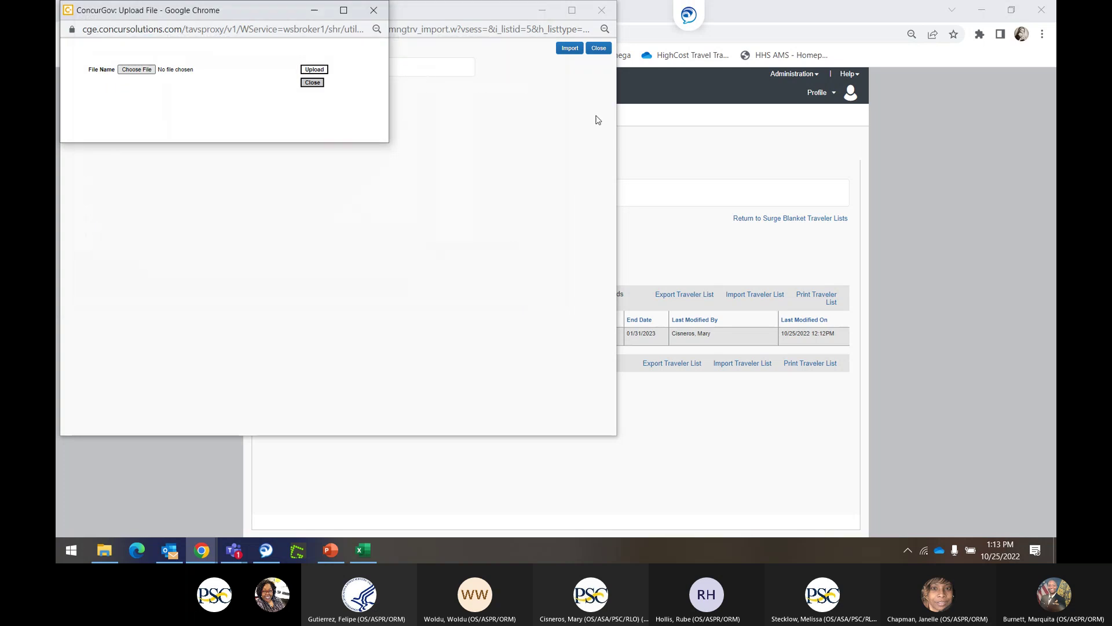
click(363, 553)
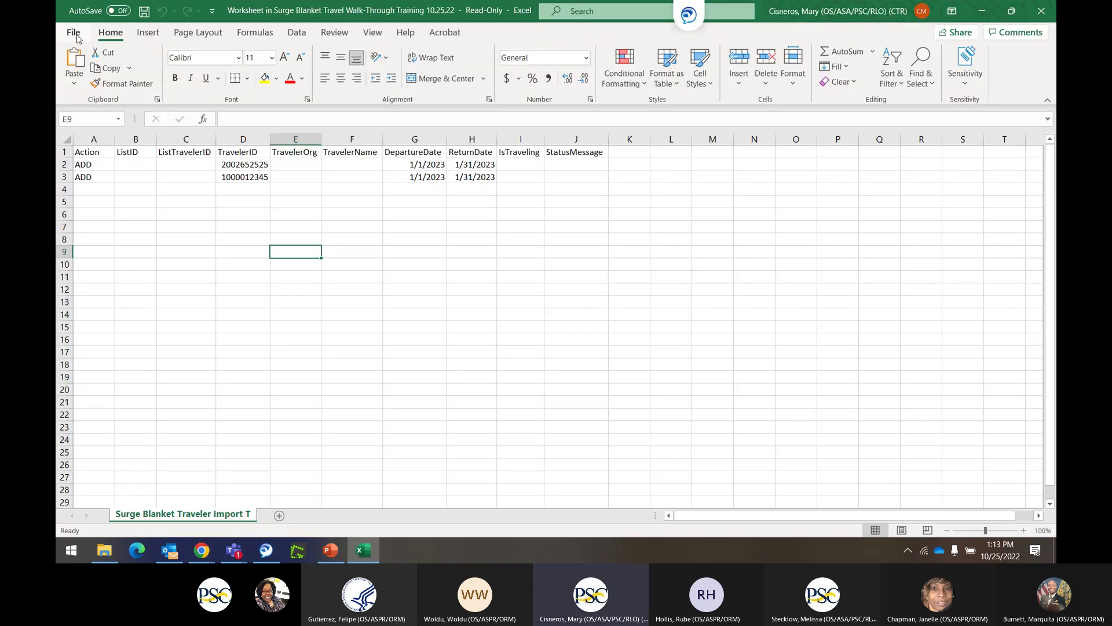
click(76, 31)
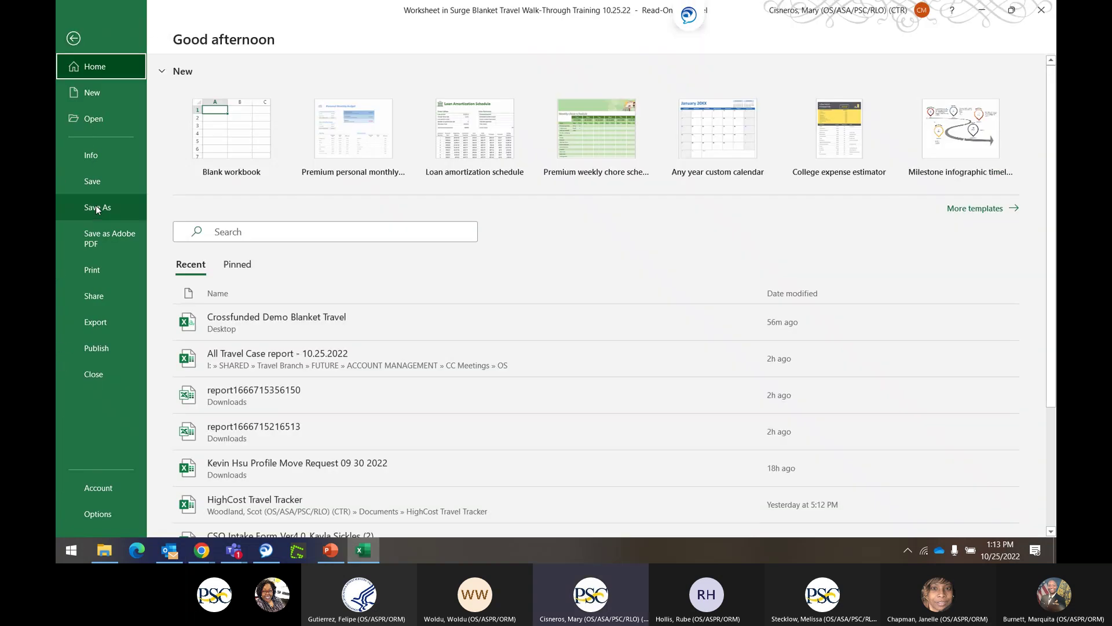
click(97, 208)
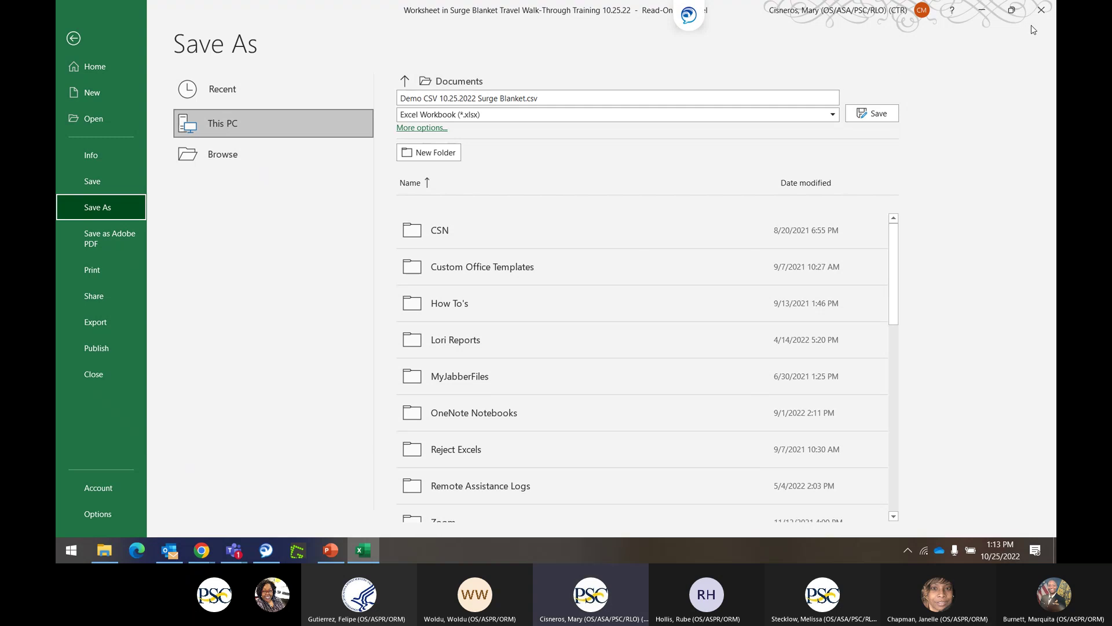
click(982, 10)
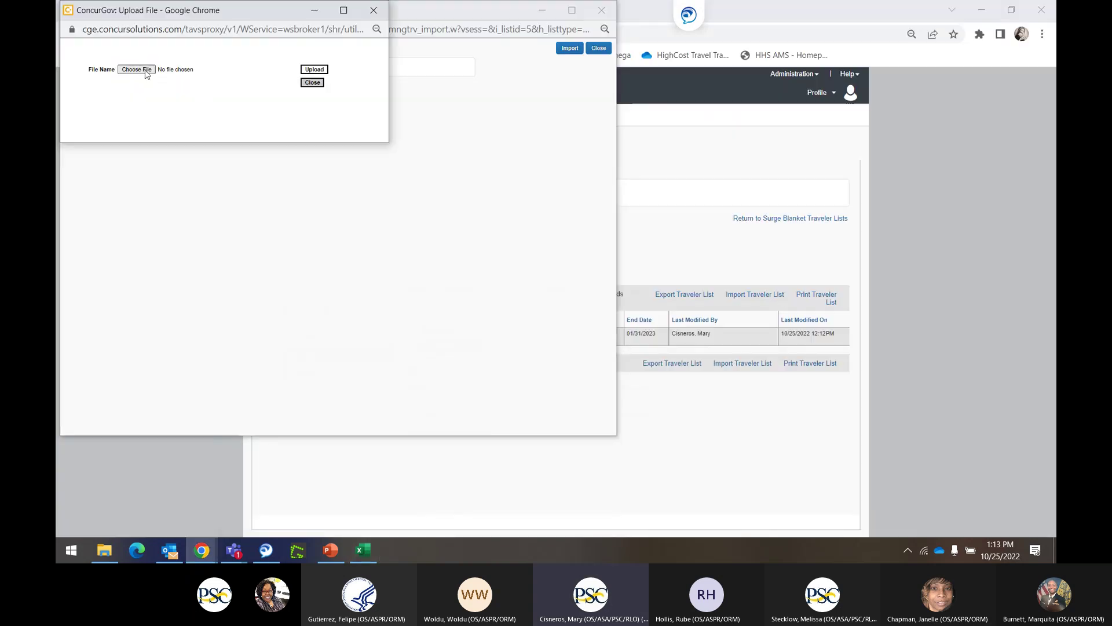
Upload and import 'Demo CSV 10.25.2022 Surge Blanket' from Documents, then close the import window.
click(137, 70)
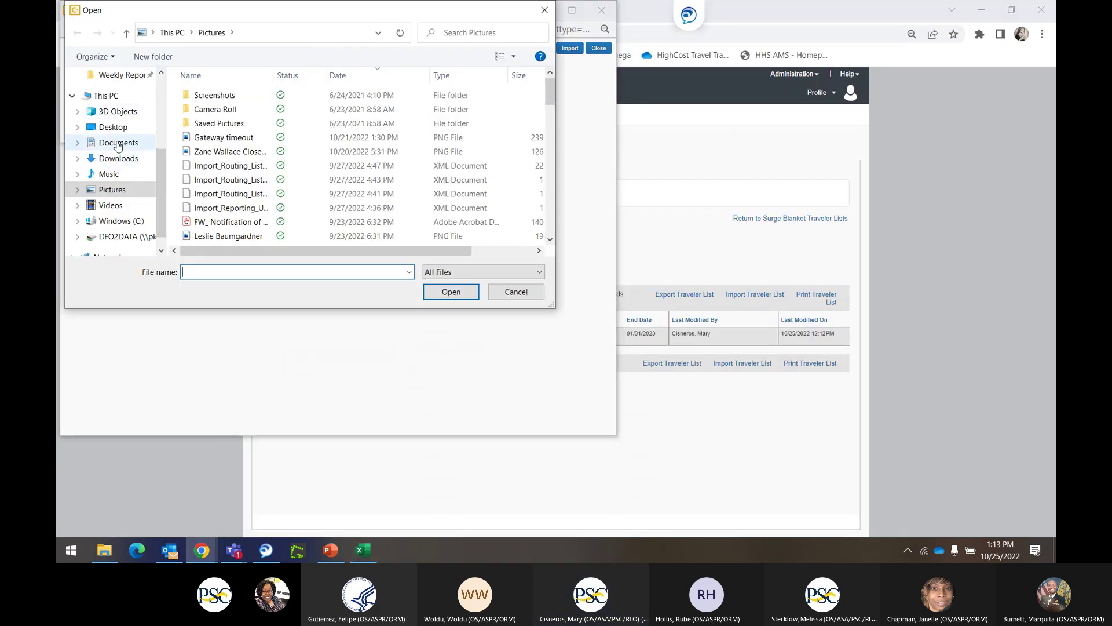
click(118, 145)
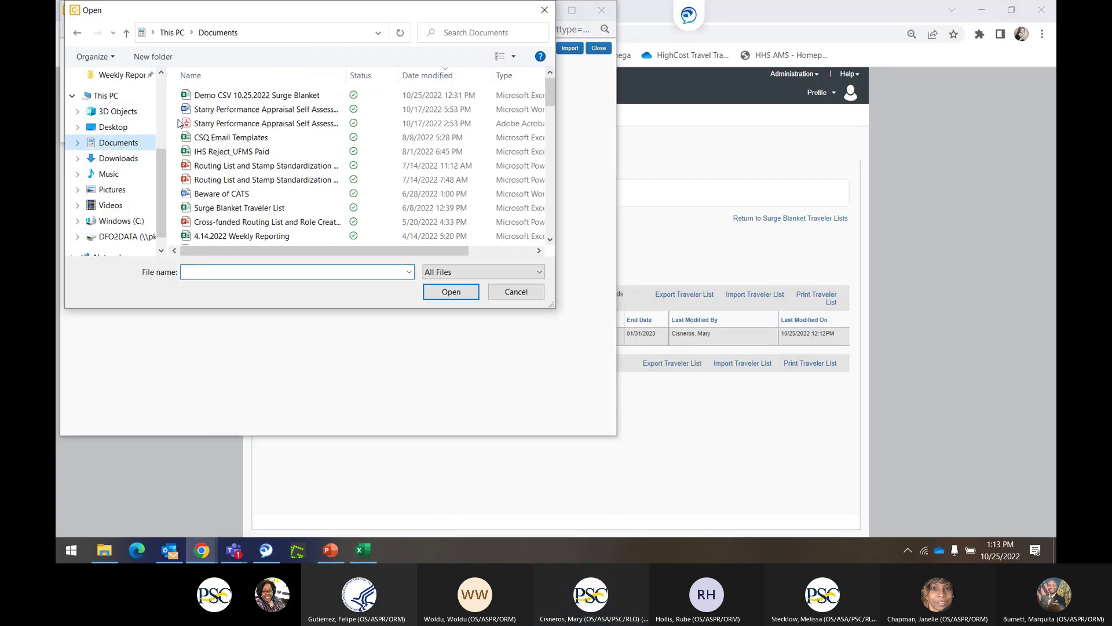
click(263, 96)
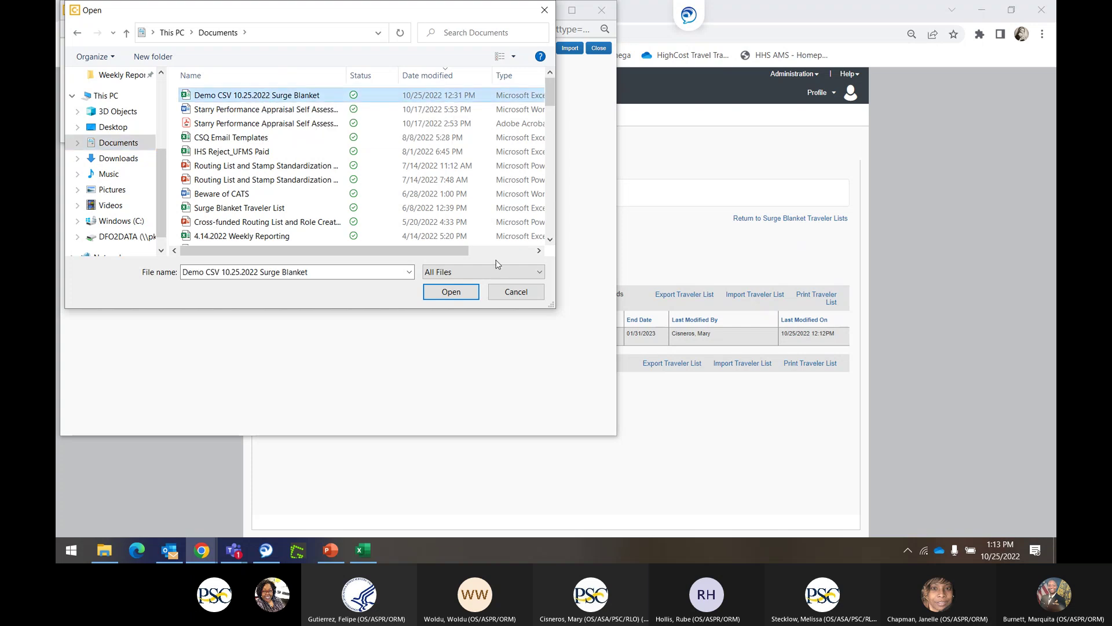
click(451, 292)
click(316, 70)
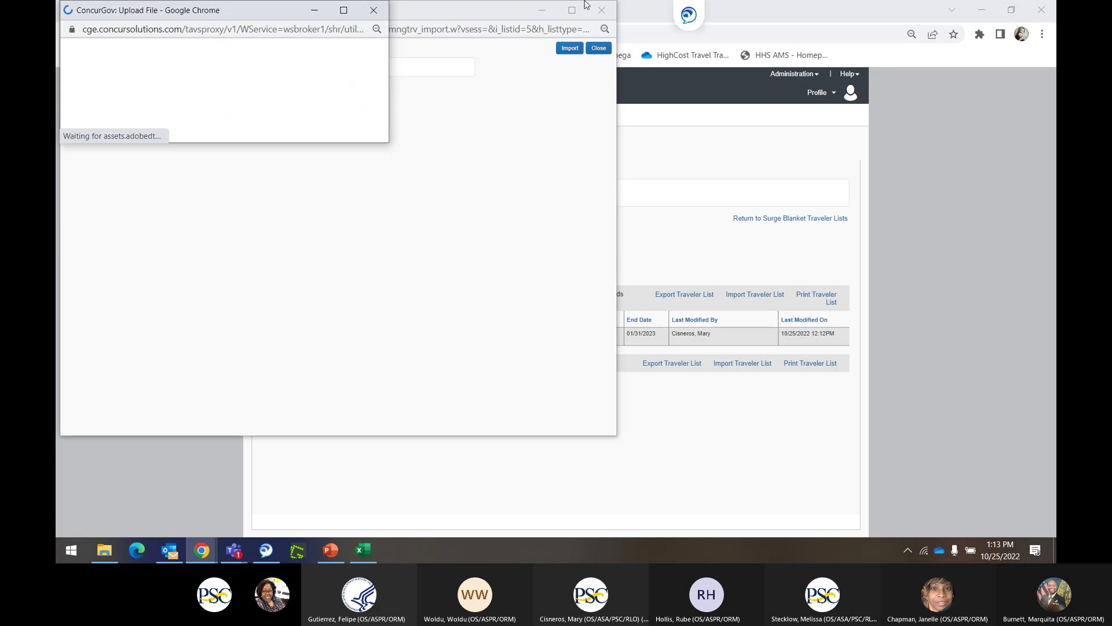
click(777, 16)
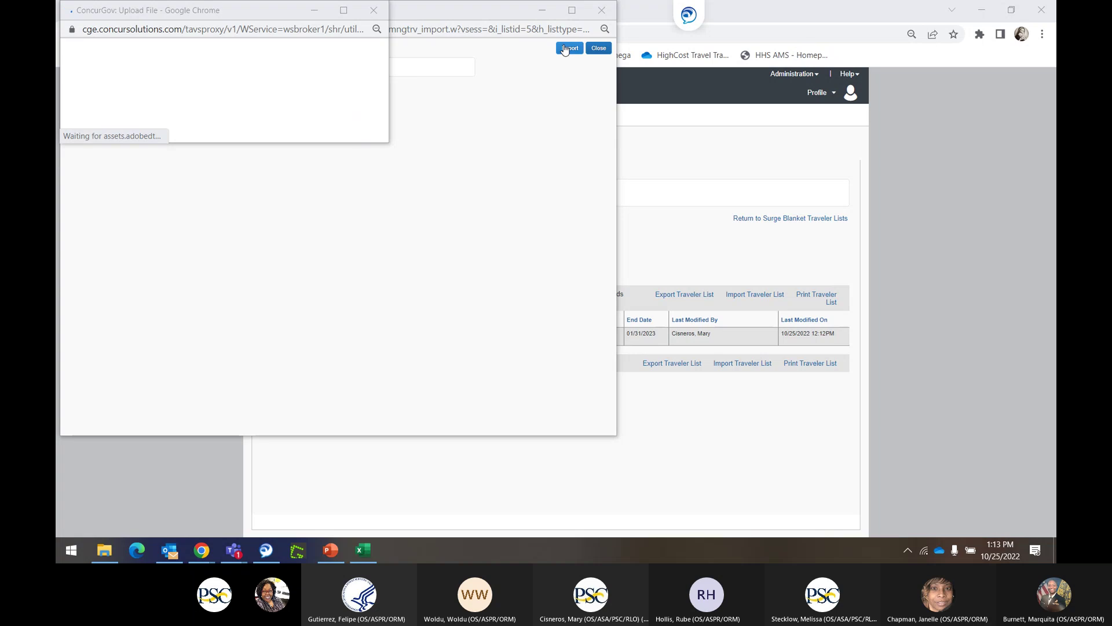
click(564, 49)
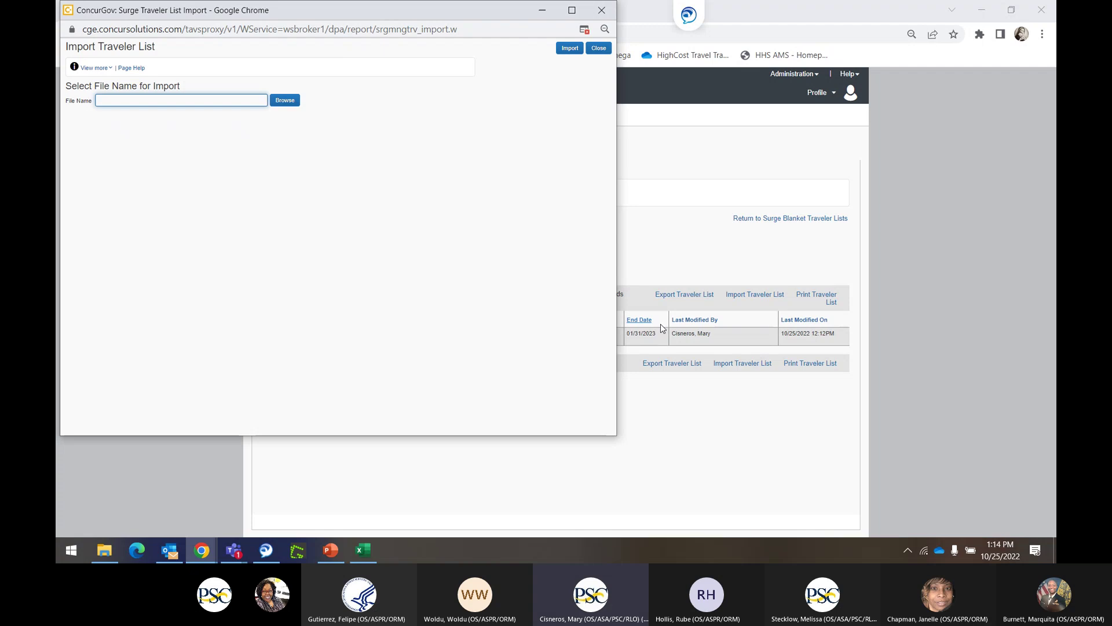
click(599, 48)
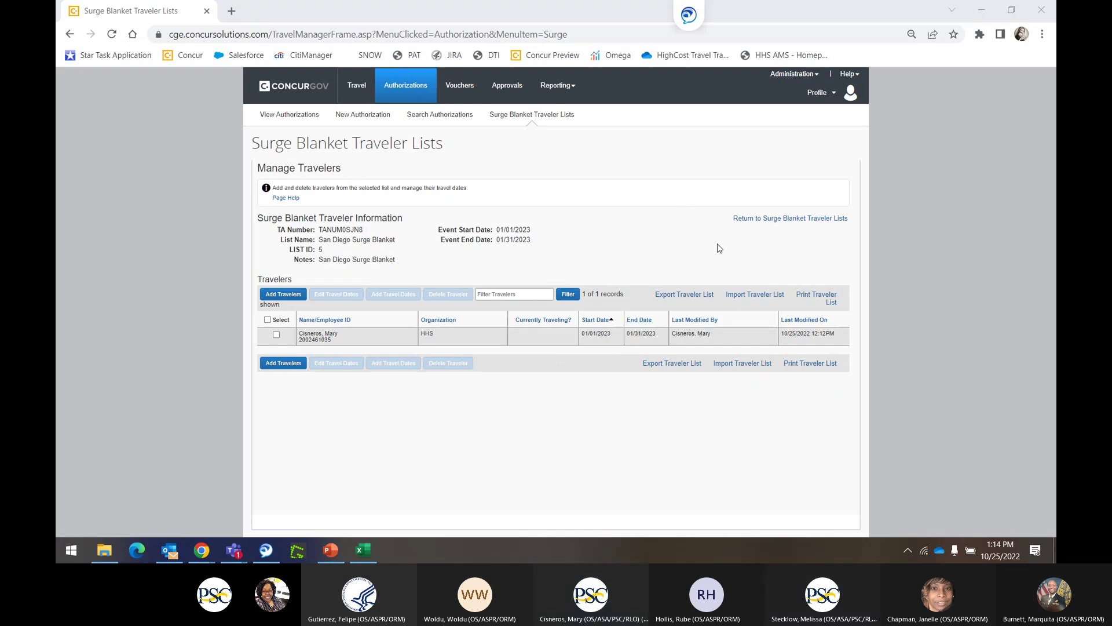
Reopen the Import Traveler List window and arrange the import and upload windows.
click(747, 296)
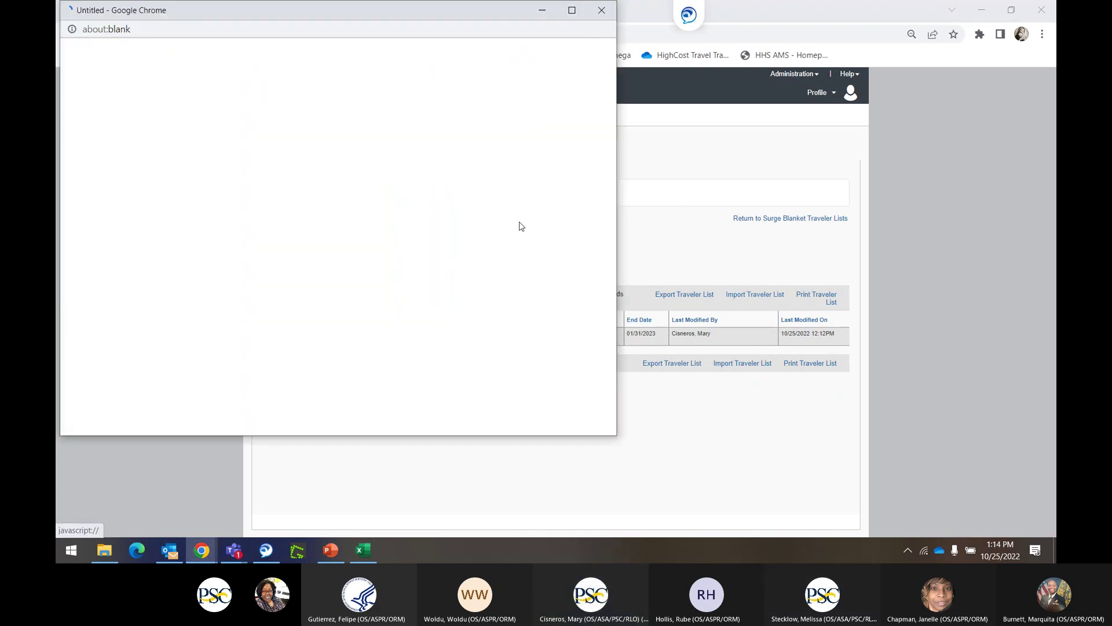
click(284, 101)
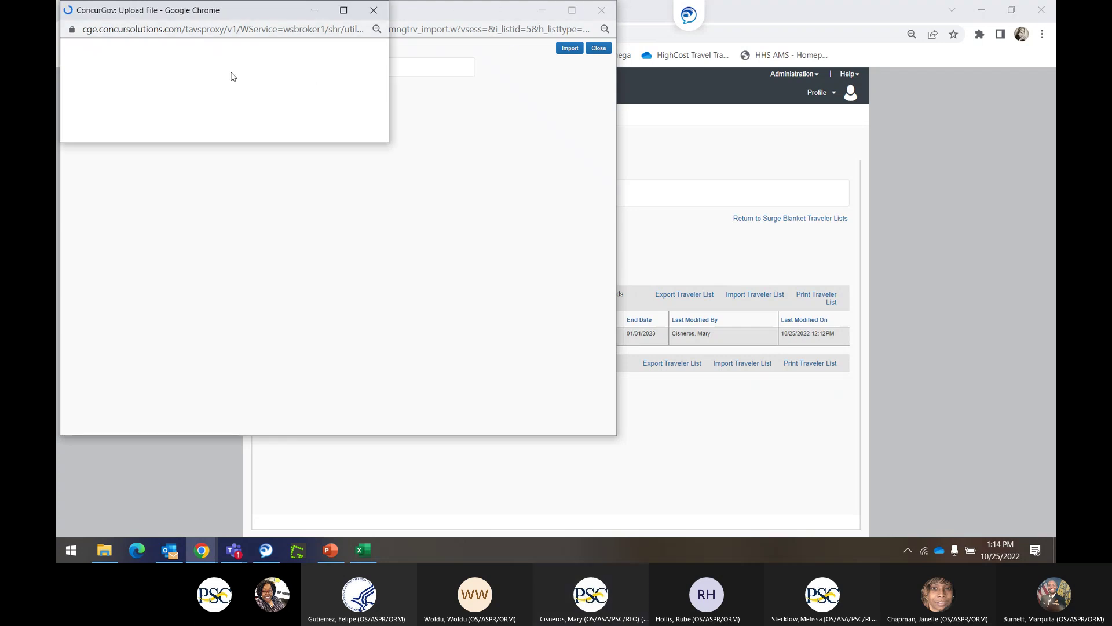
drag(241, 18, 243, 107)
drag(283, 6, 364, 78)
click(110, 93)
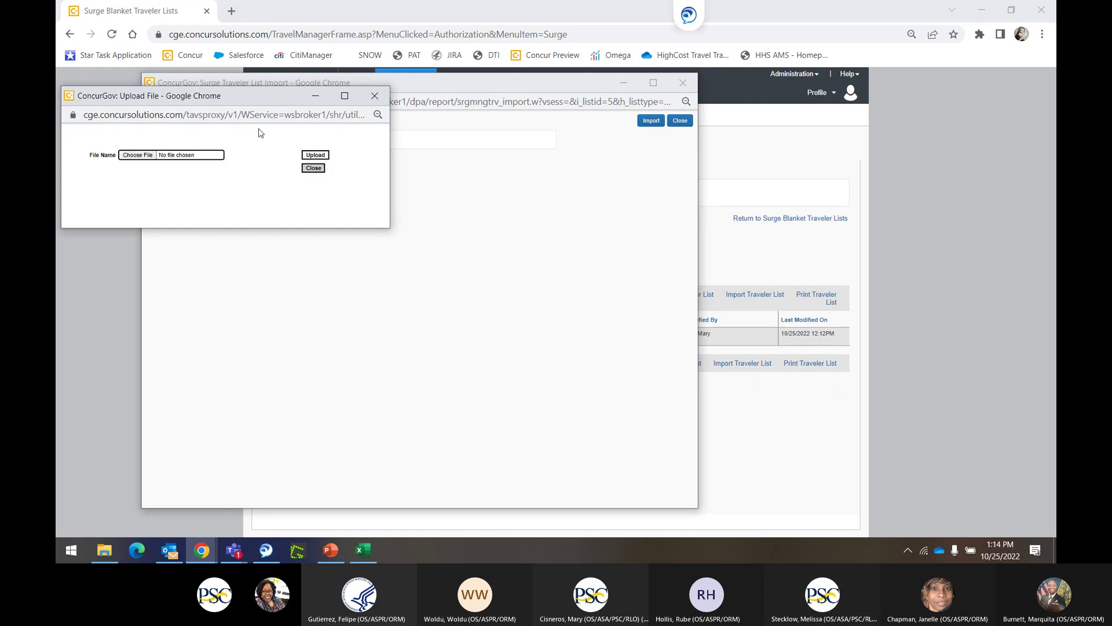
Upload and import 'Demo CSV 10.25.2022 Surge Blanket', then view the blocked status pop-up.
click(144, 155)
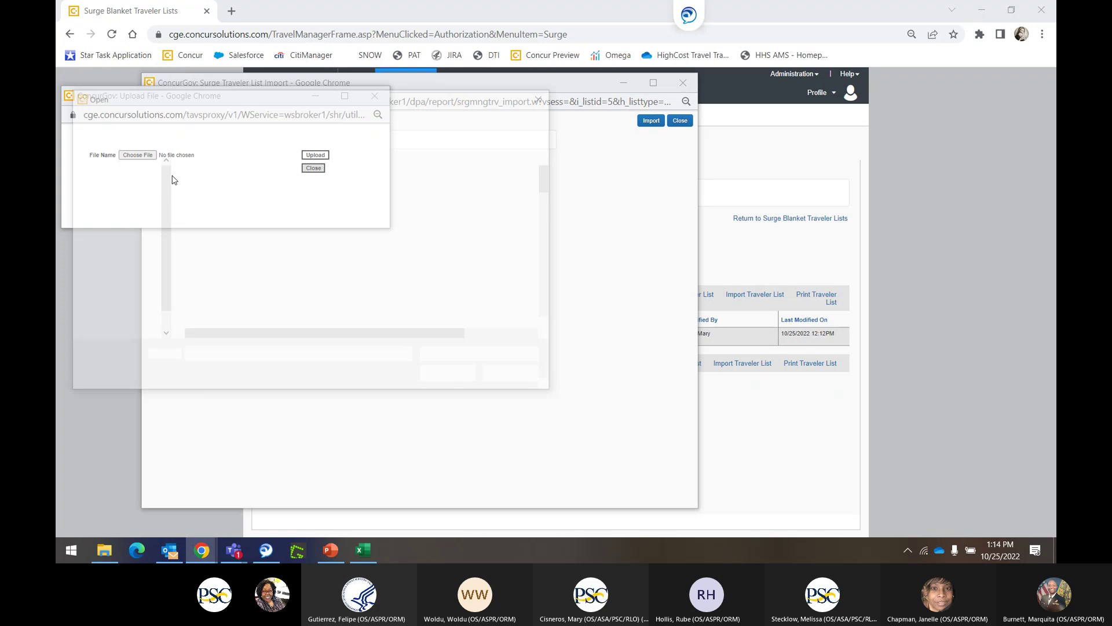
click(258, 180)
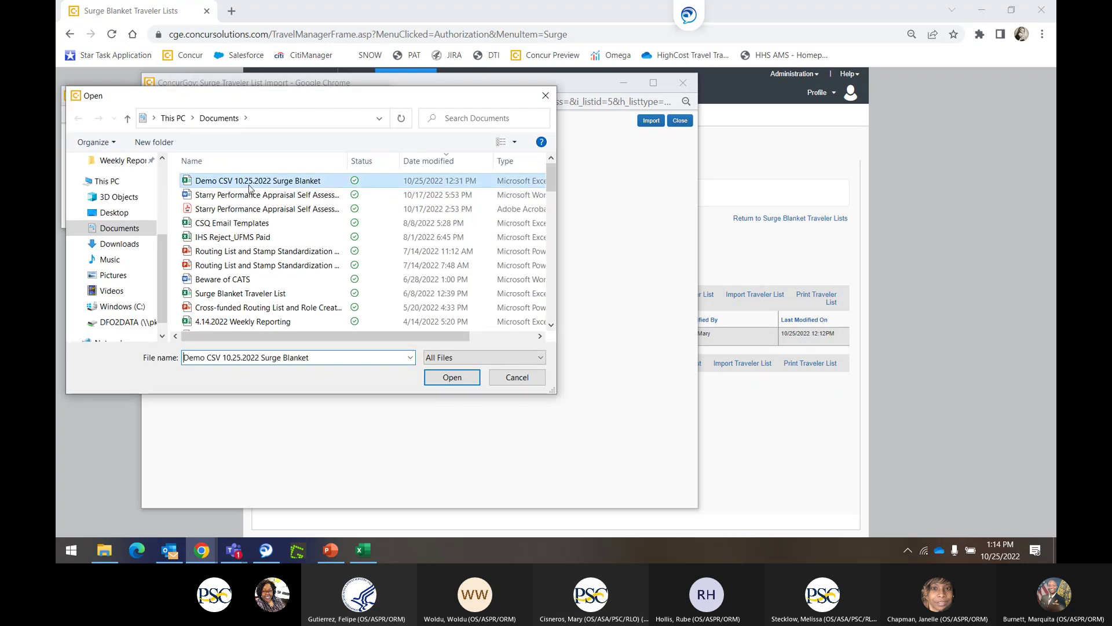
click(449, 384)
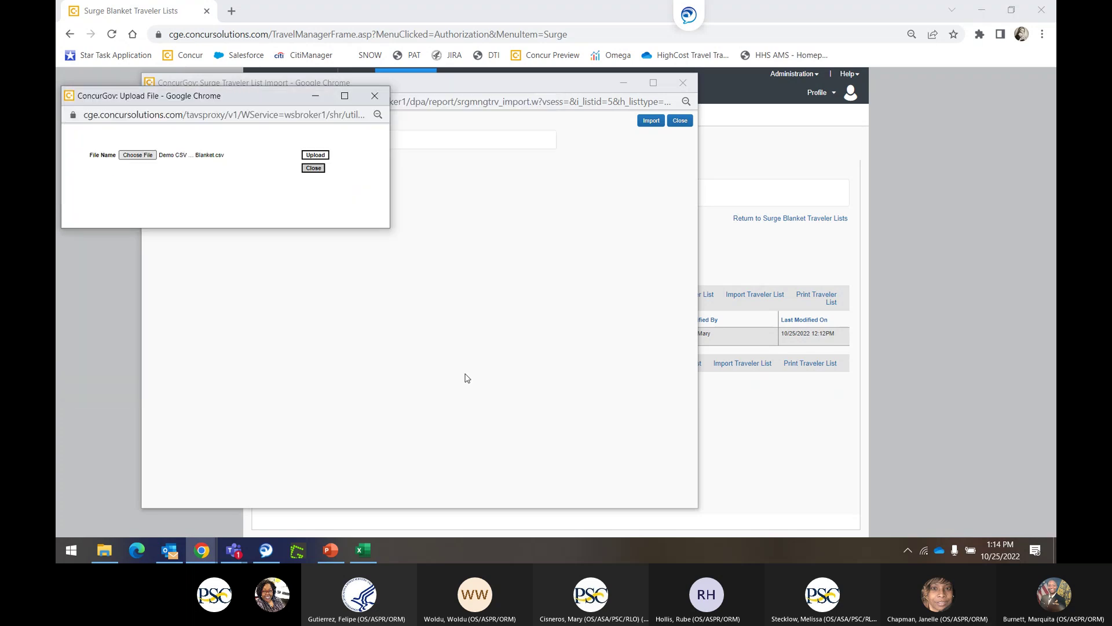
click(323, 156)
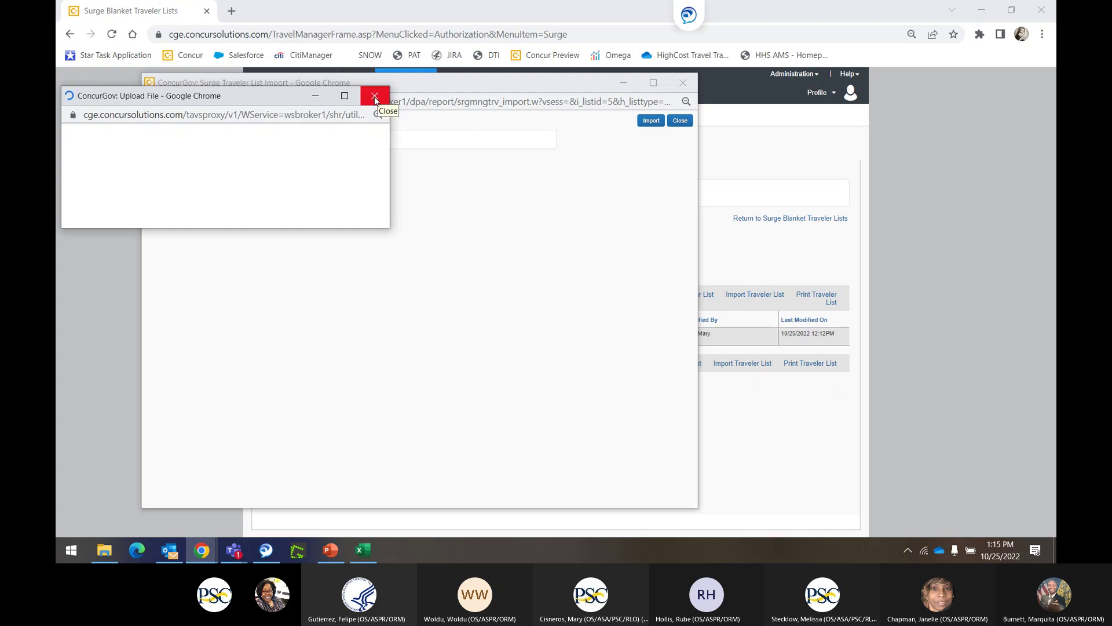
click(647, 120)
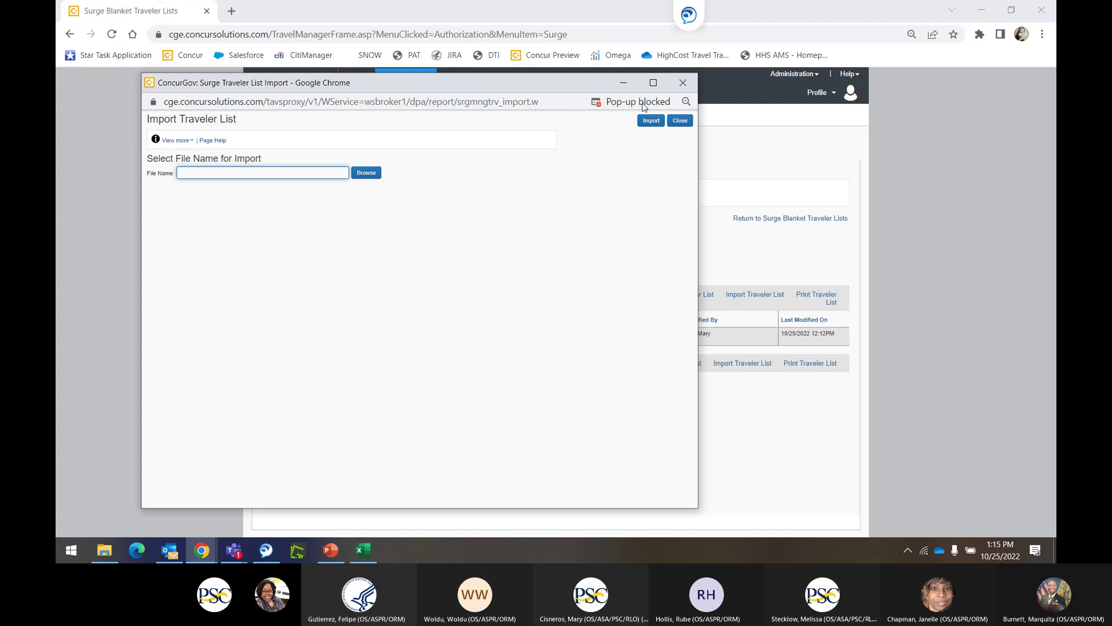
click(634, 102)
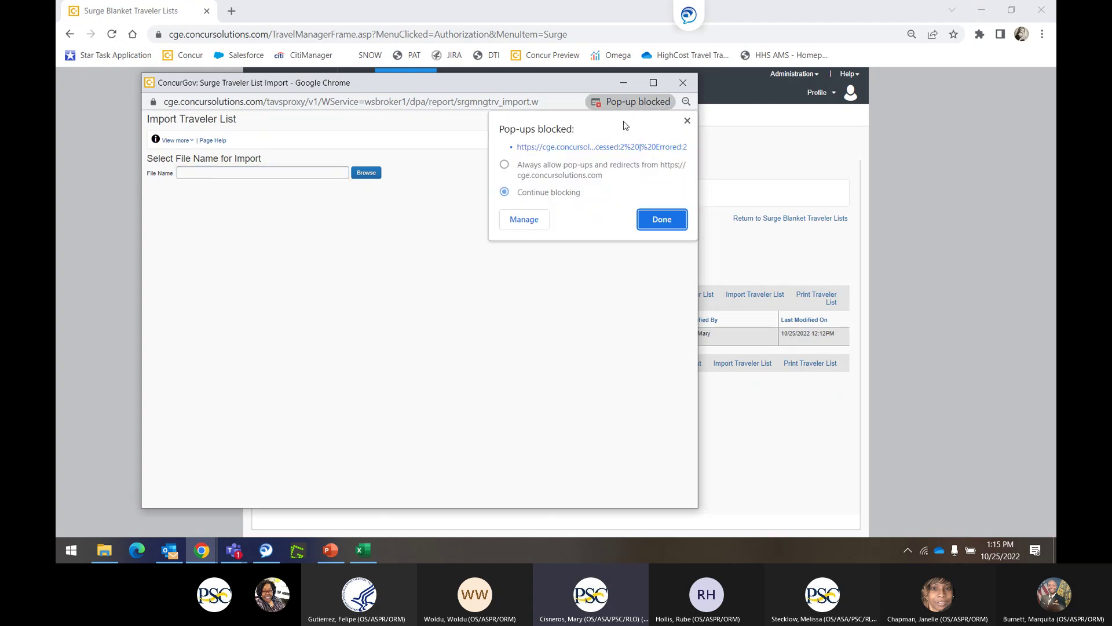
Review the import status (2 received, 2 errored) and close both import windows.
click(601, 148)
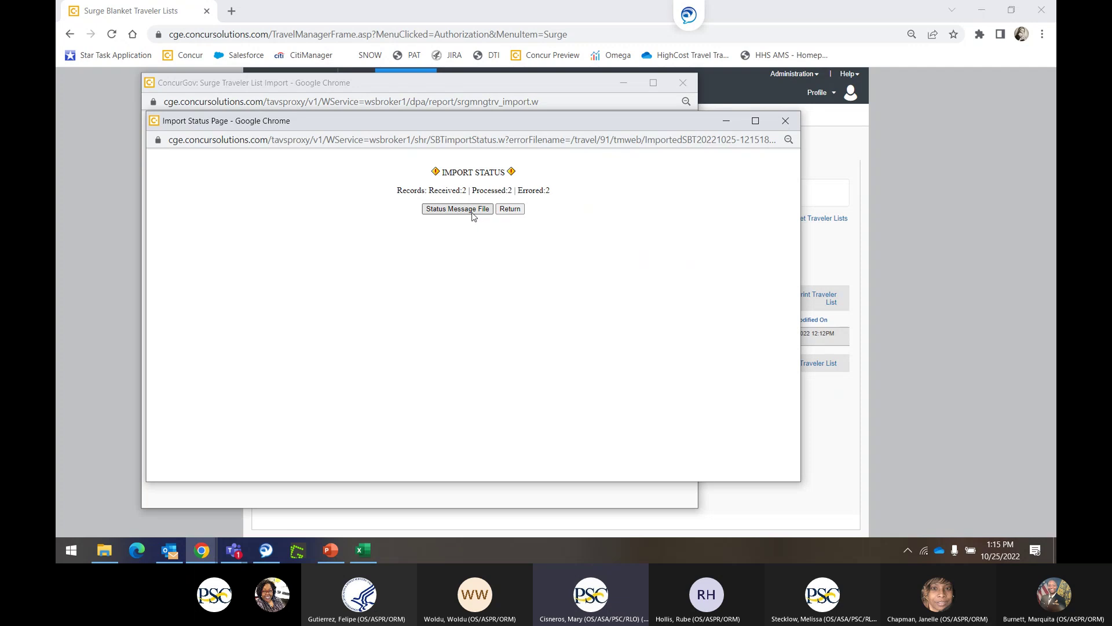
click(786, 120)
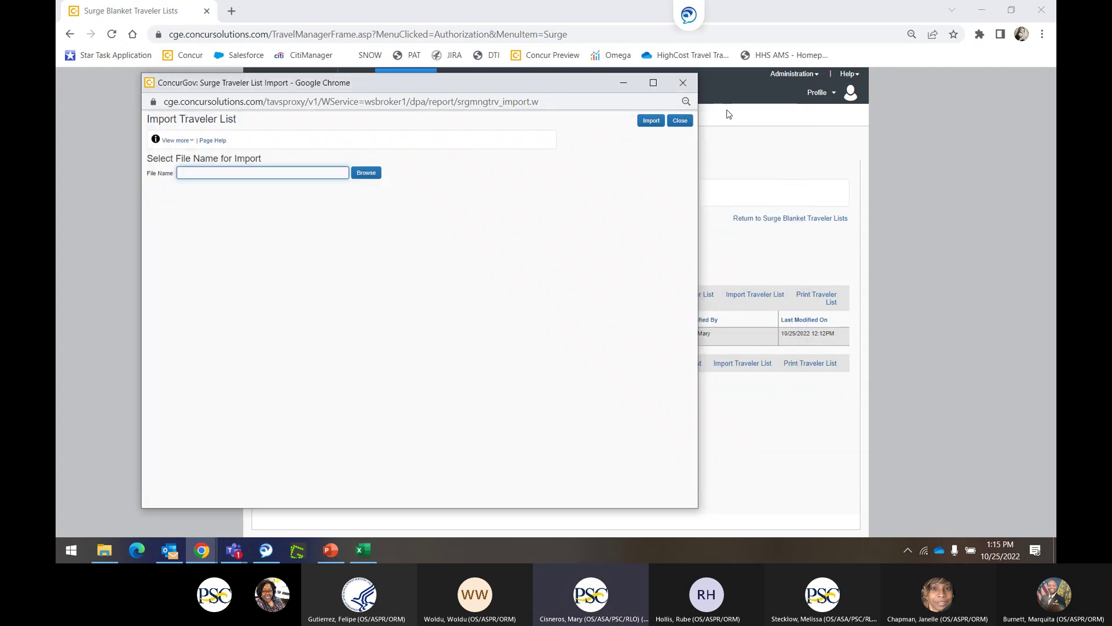
click(688, 126)
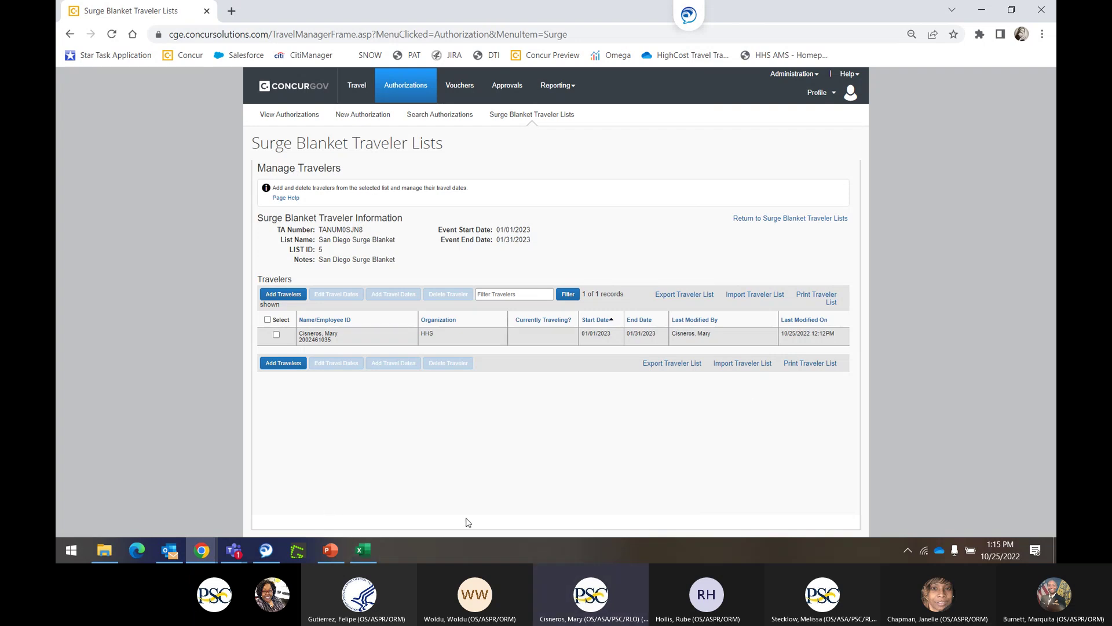
Resave the worksheet as CSV UTF-8 over Demo CSV 10.25.2022 Surge Blanket.csv and return to Chrome.
click(359, 553)
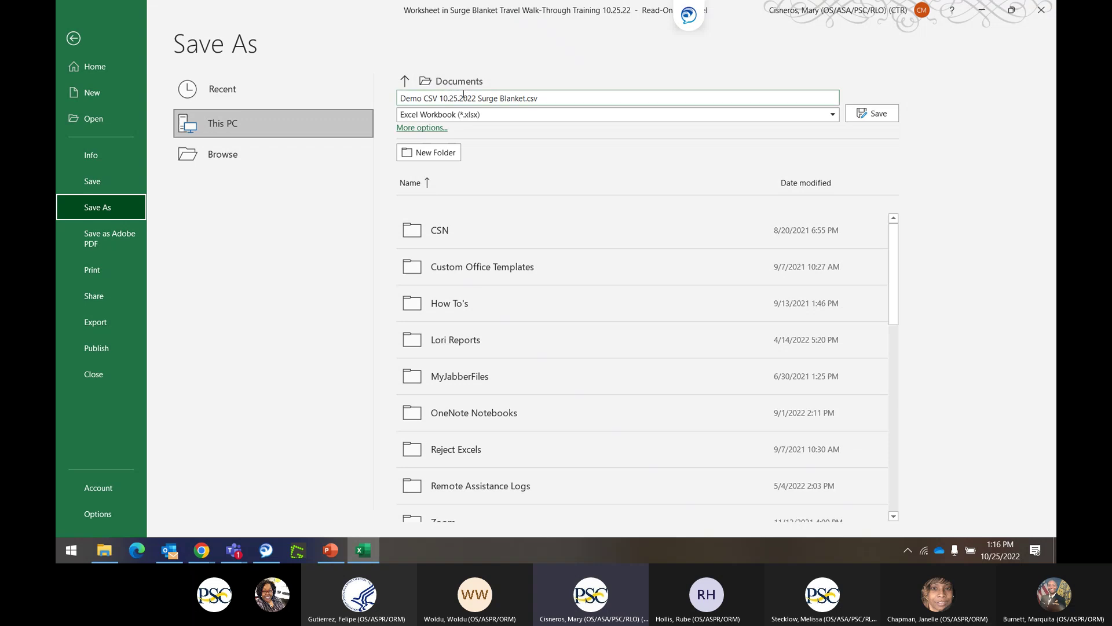
click(464, 114)
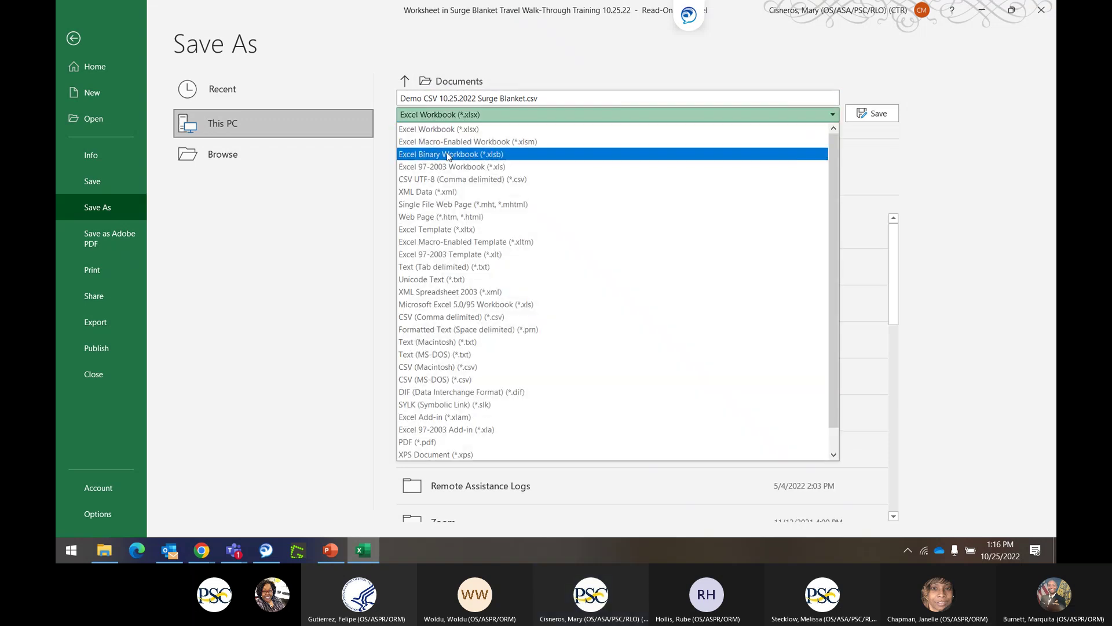
click(463, 179)
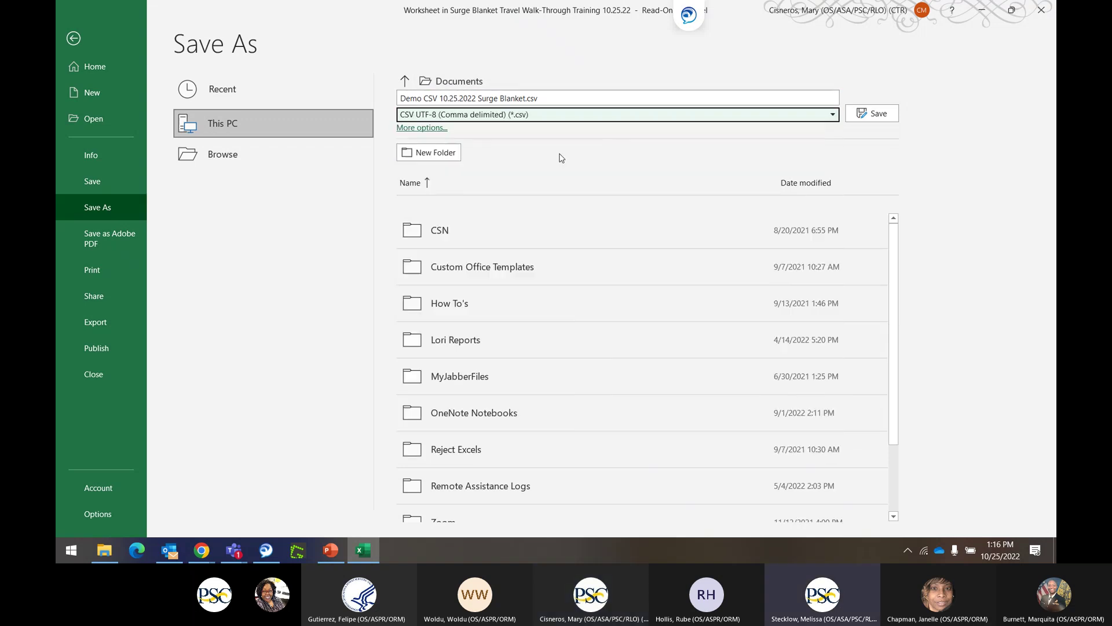
click(886, 114)
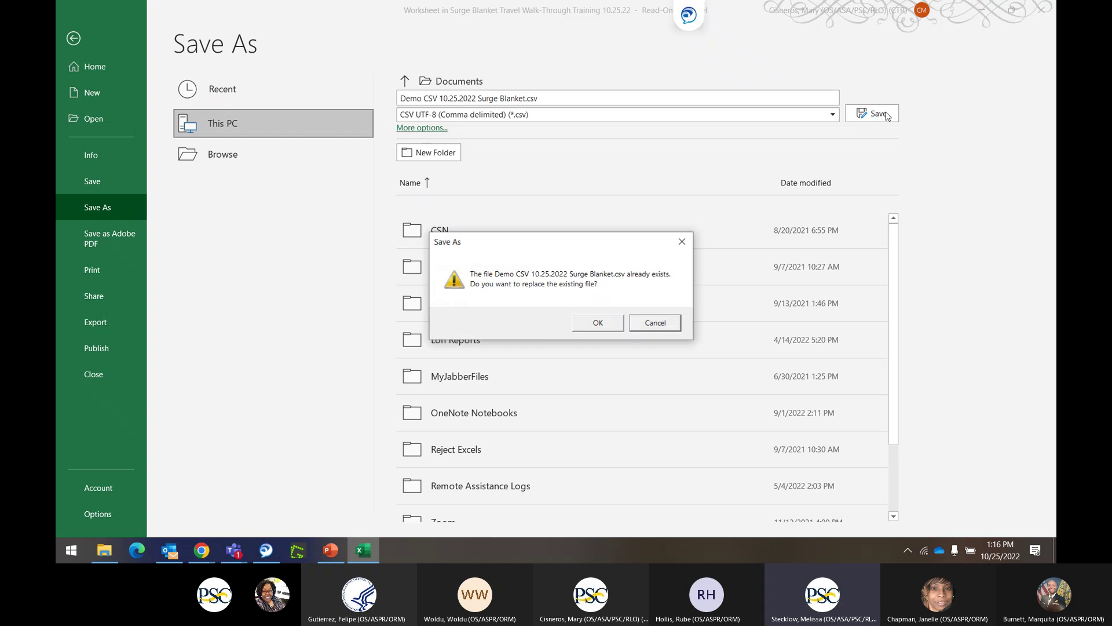
click(598, 322)
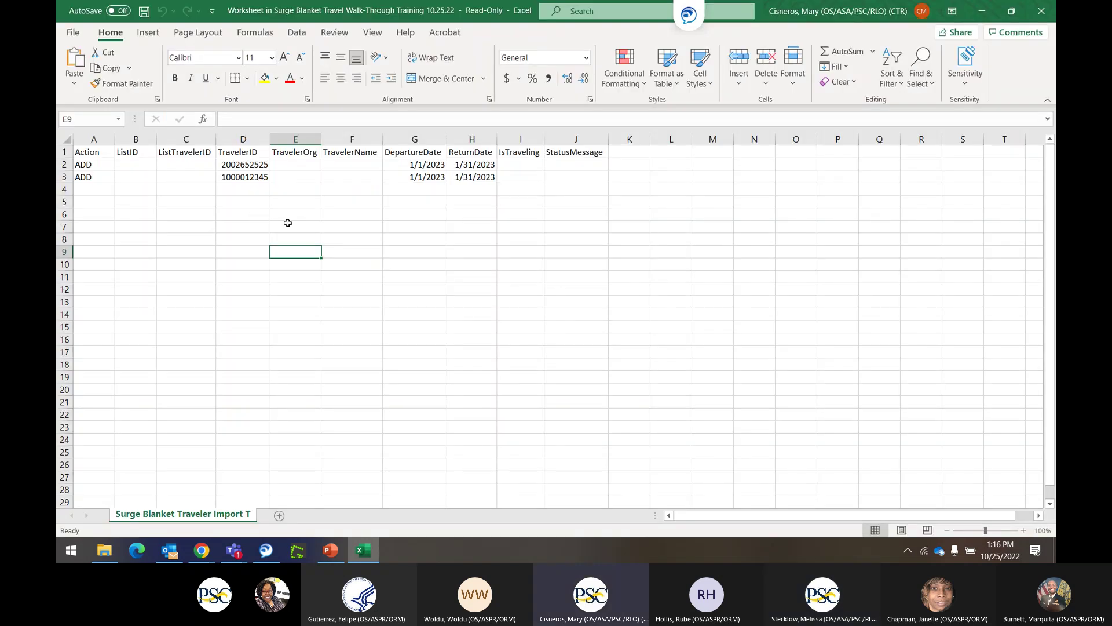
key(alt+Tab)
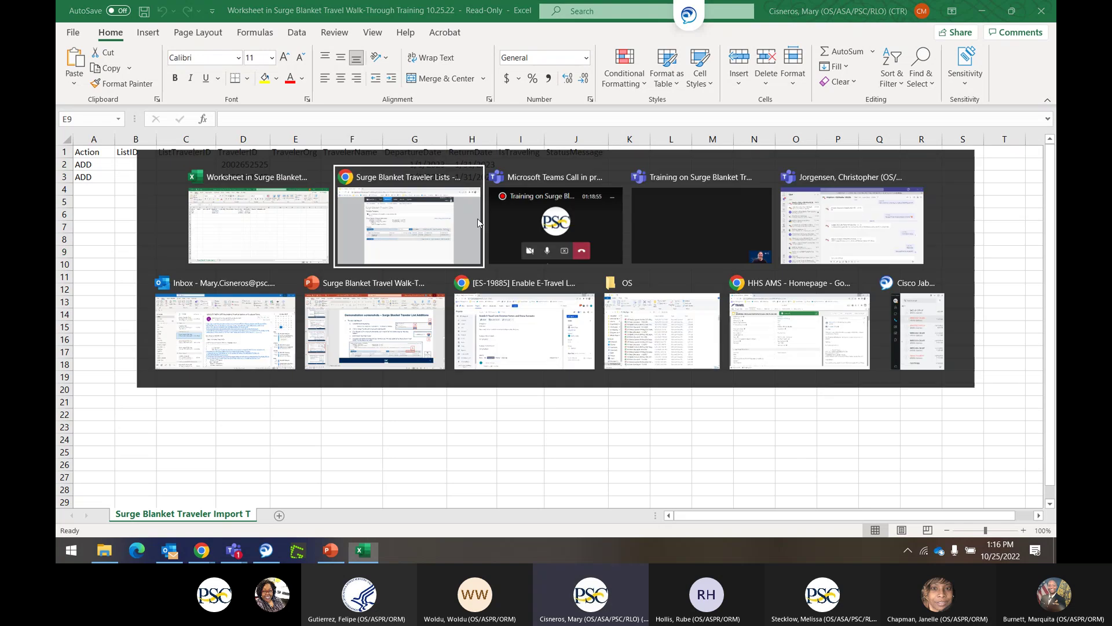
click(478, 218)
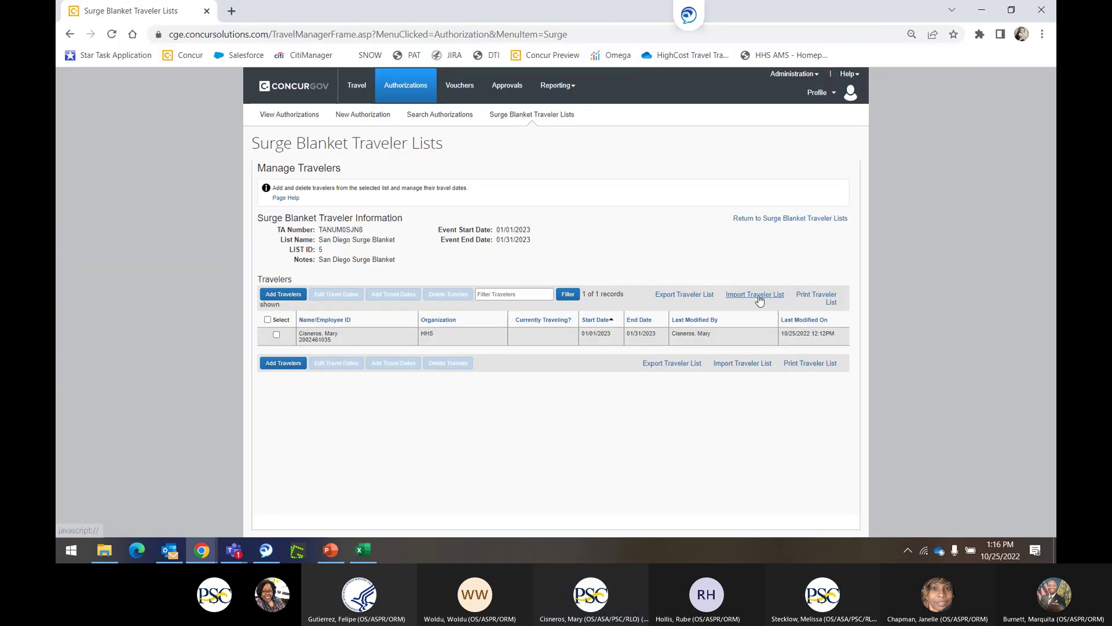
Upload Demo CSV 10.25.2022 Surge Blanket.csv in list 5's Import Traveler List window.
click(760, 299)
click(287, 106)
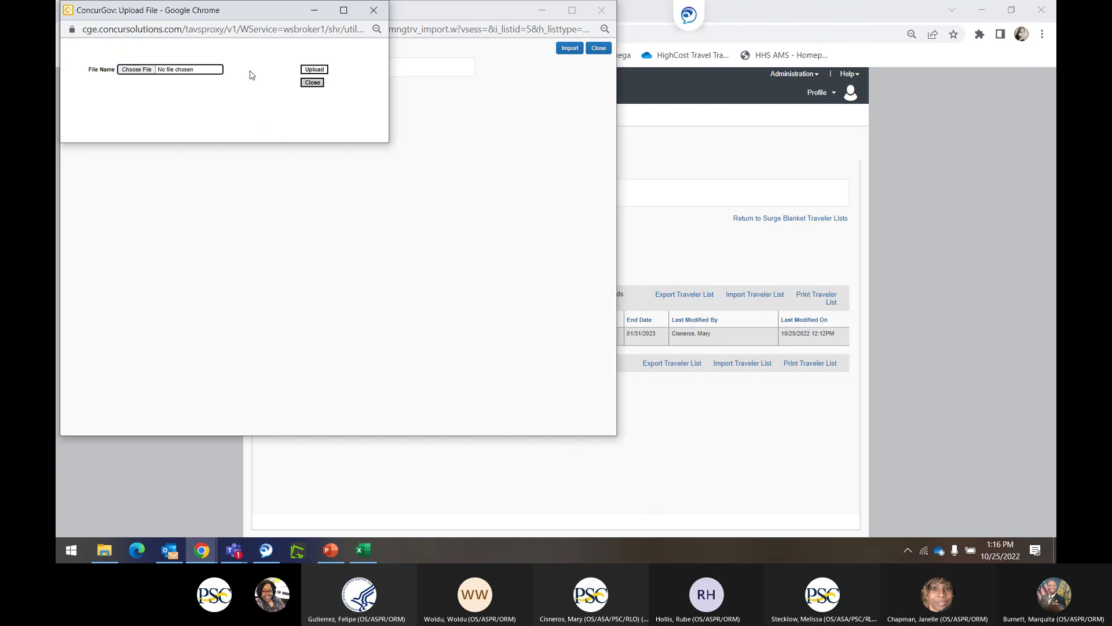
click(148, 69)
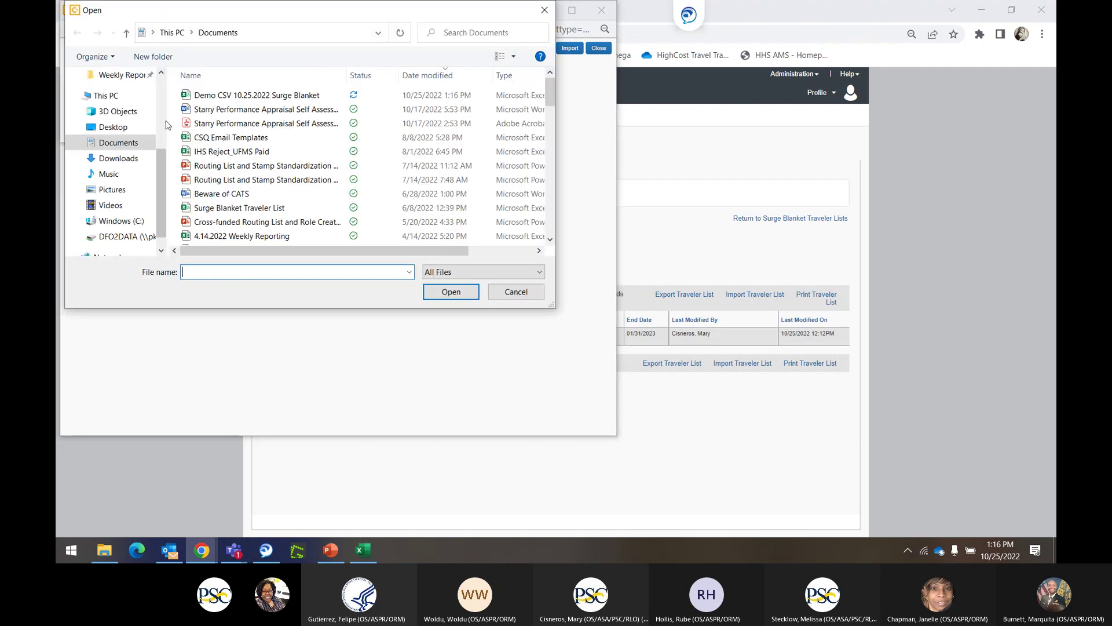
click(234, 96)
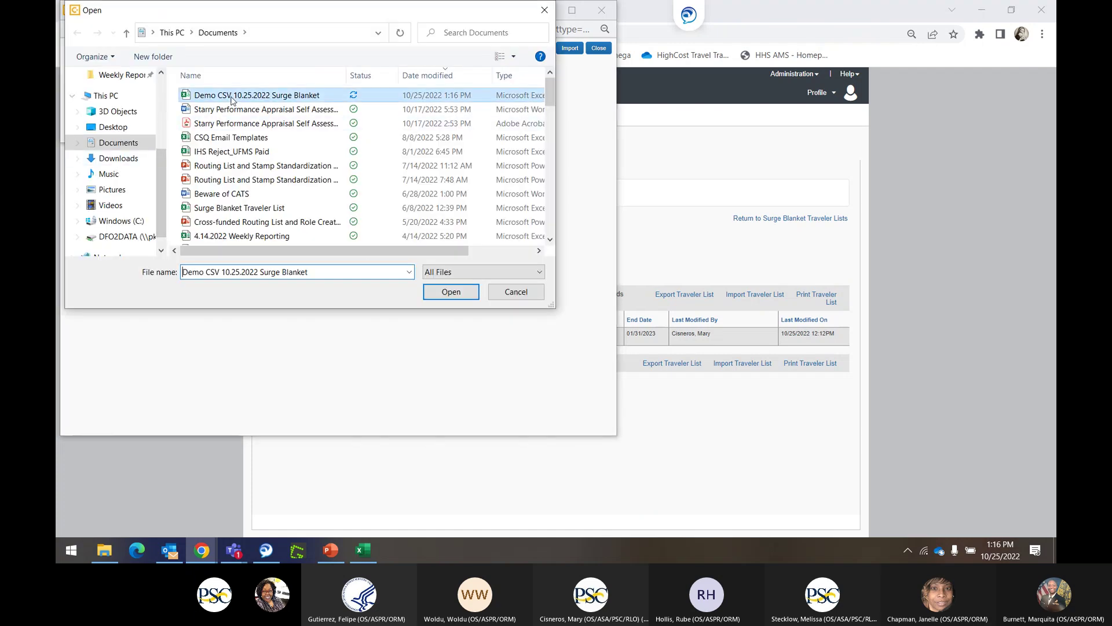
click(451, 293)
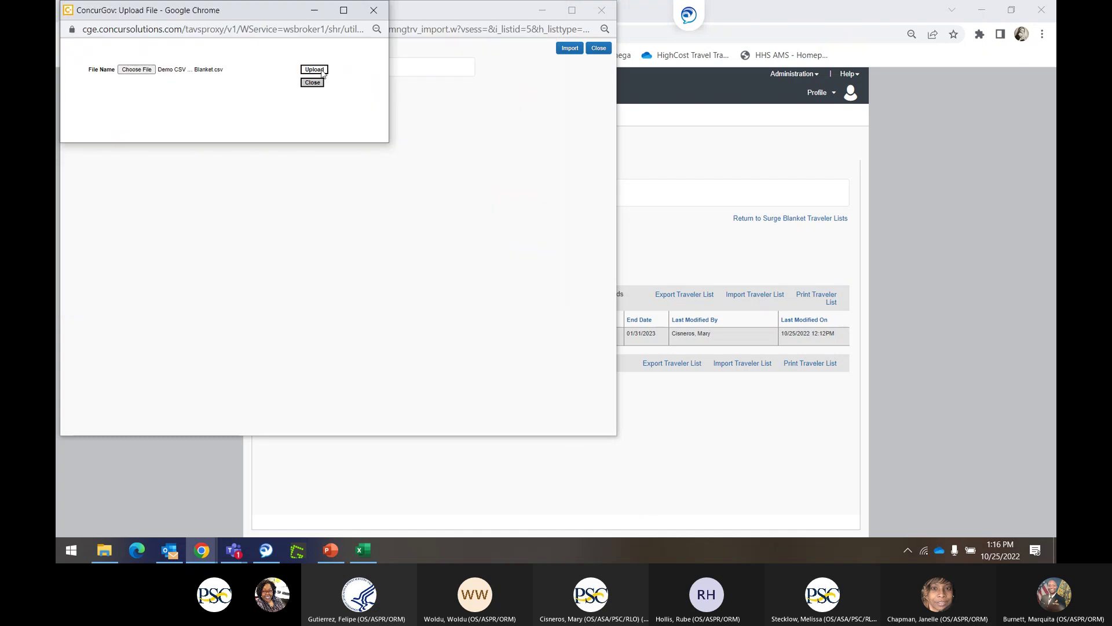
click(322, 72)
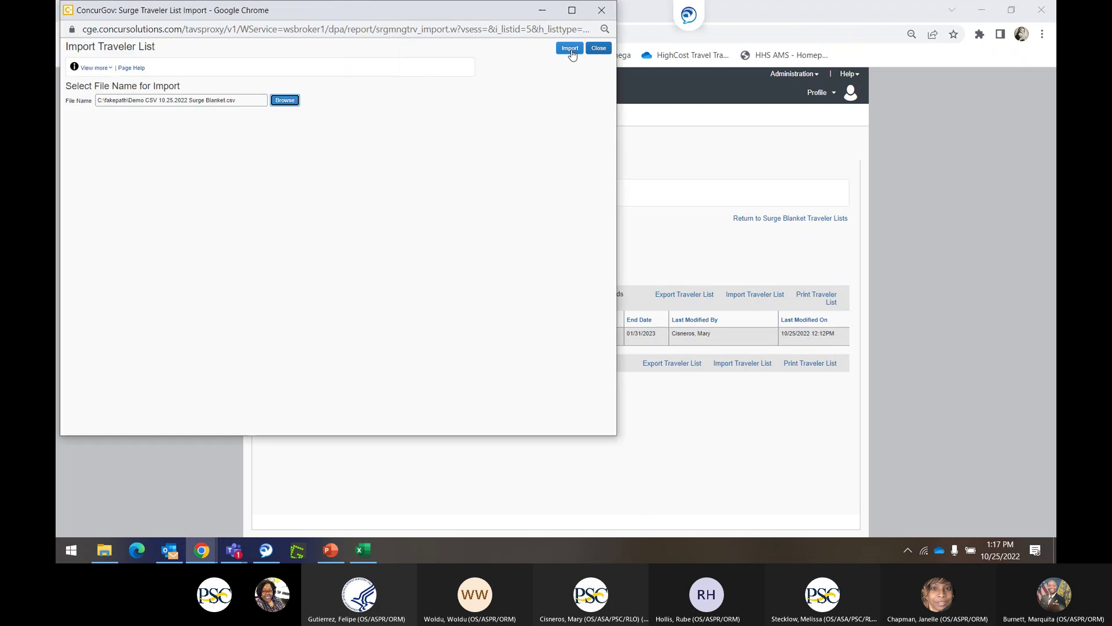
Import the uploaded traveler file, open its blocked Import Status Page, then return to Excel.
click(570, 50)
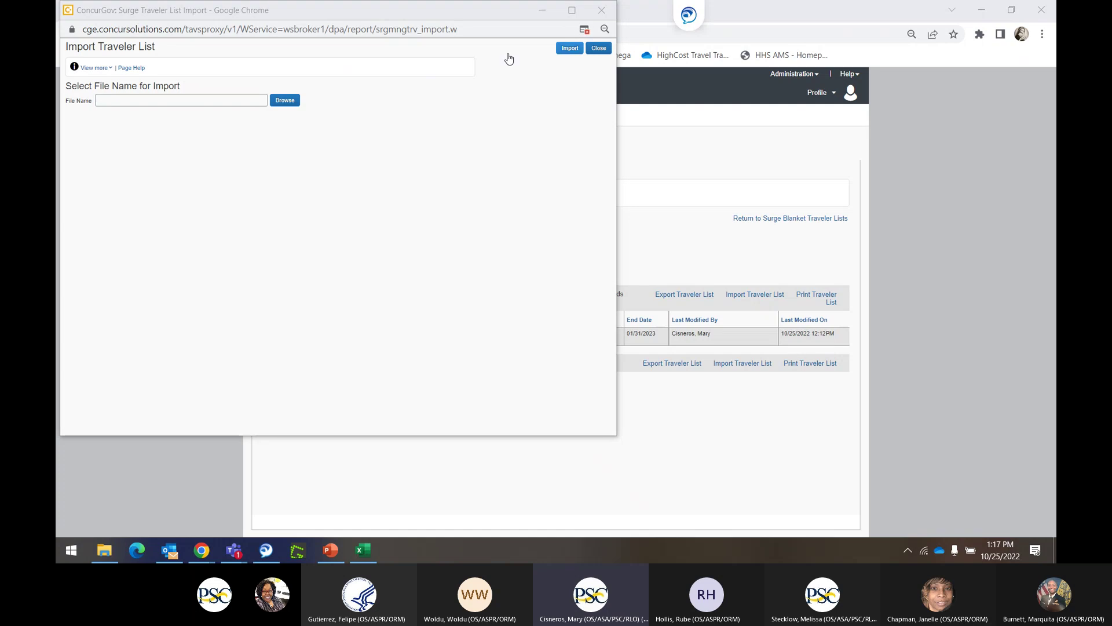
drag(242, 17, 259, 107)
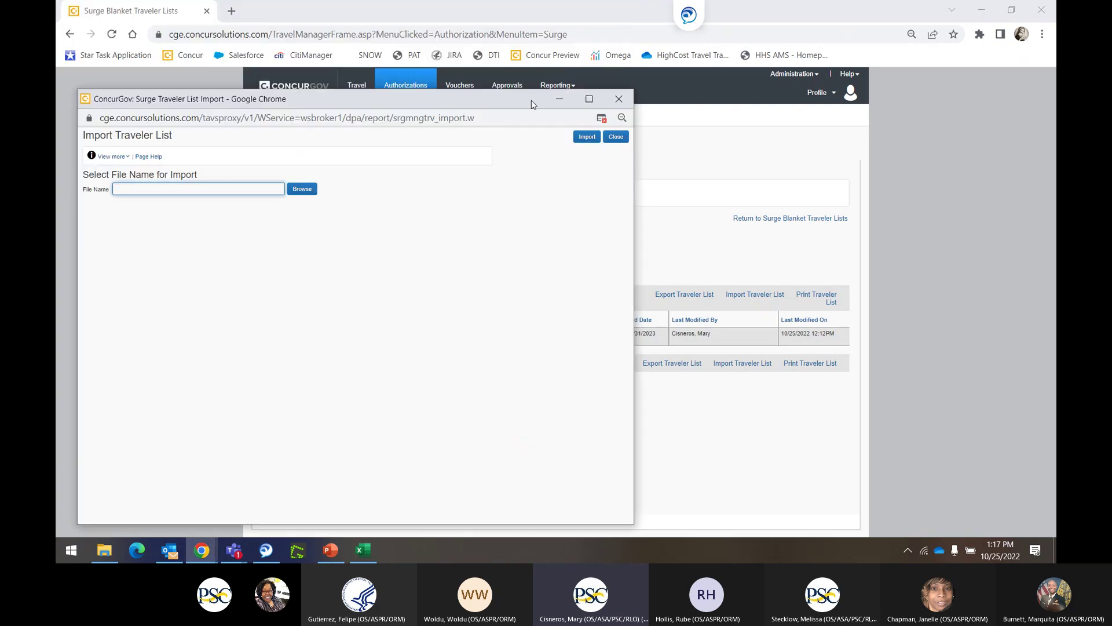
click(603, 123)
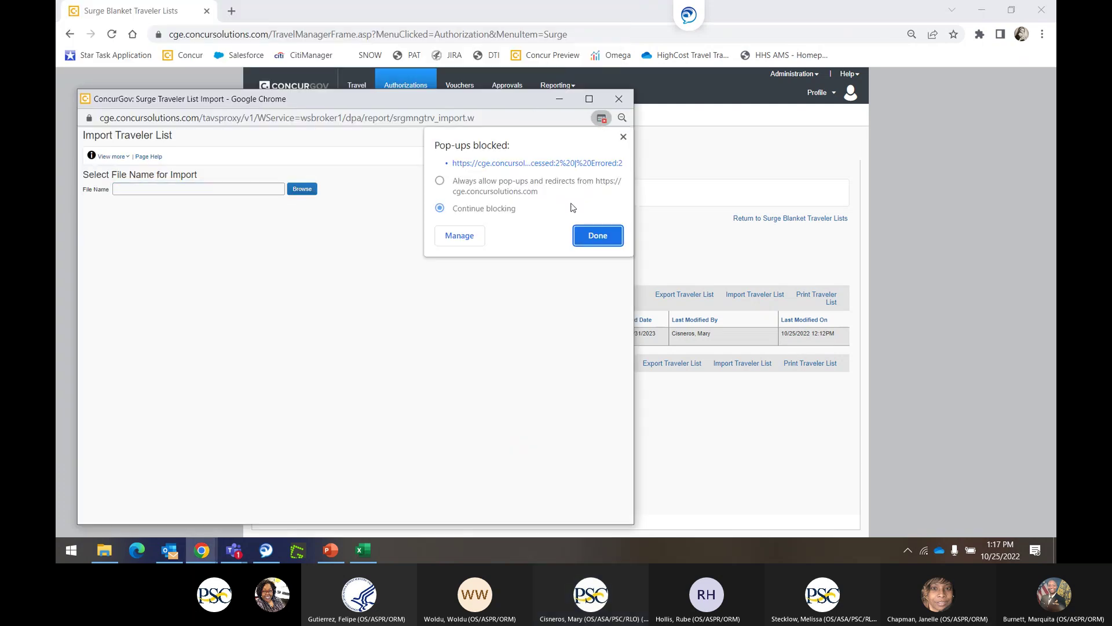
click(559, 166)
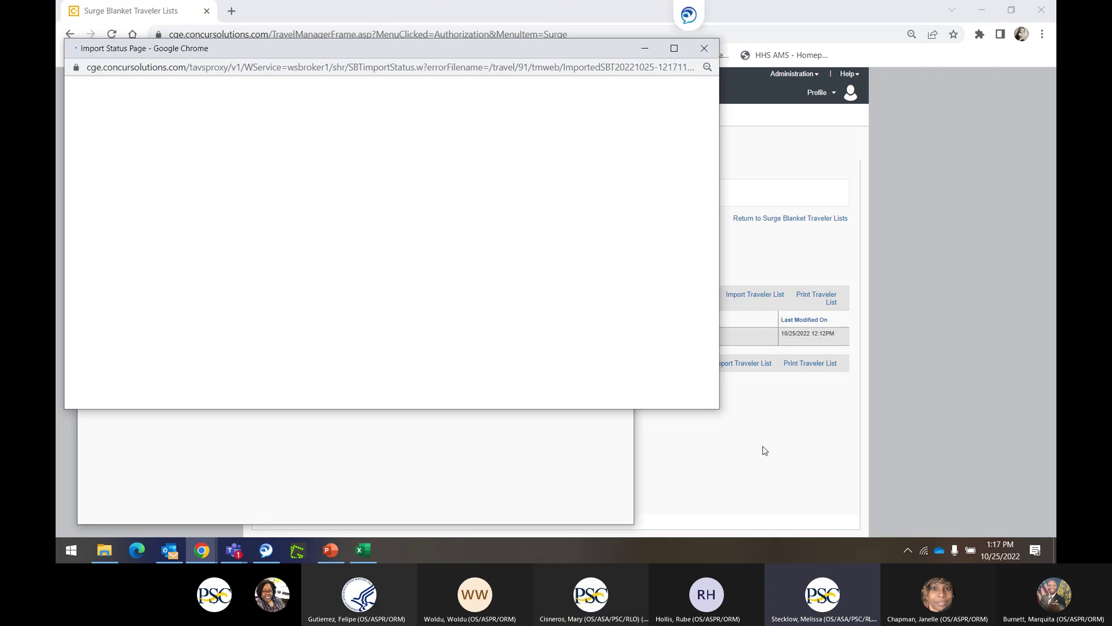
click(362, 551)
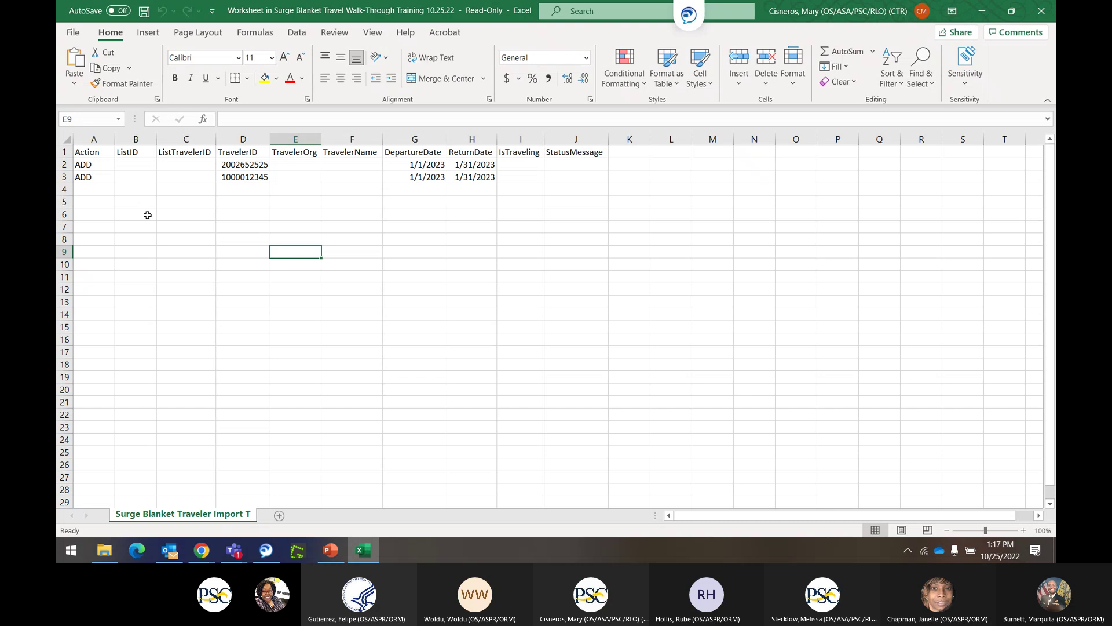
Close the import status page and enter ListID 5 in cells B2 and B3.
key(alt+Tab)
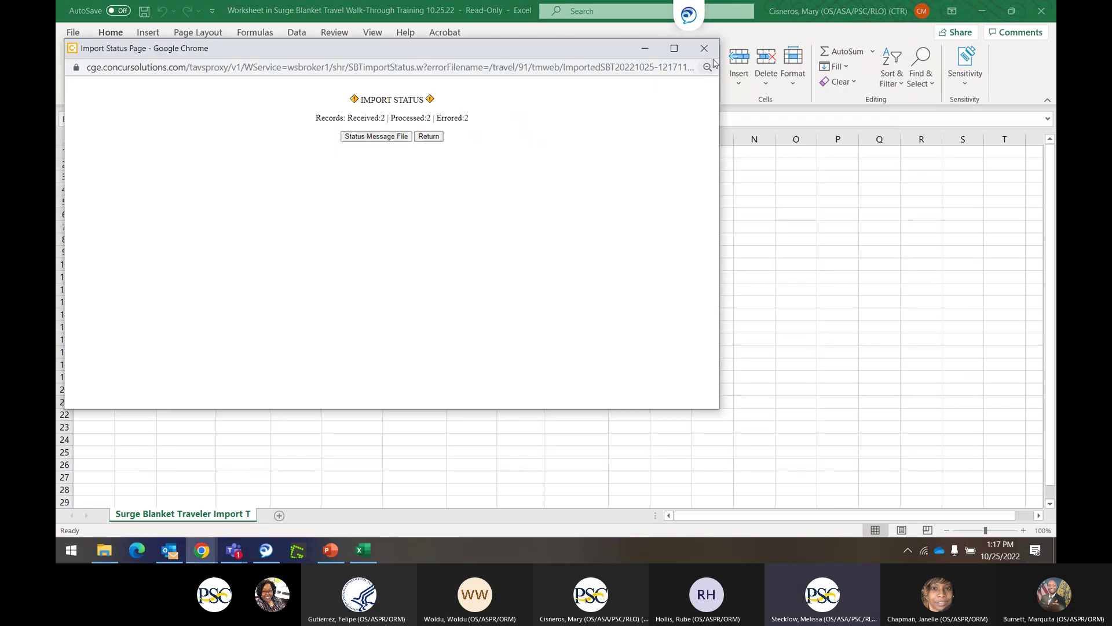
click(704, 48)
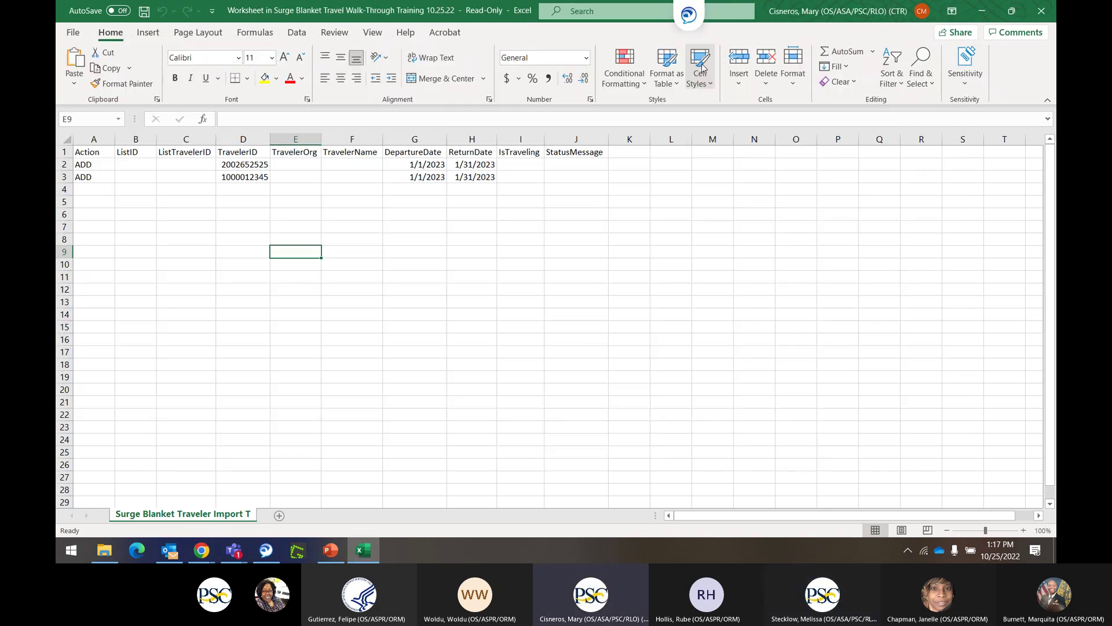
key(alt+Tab)
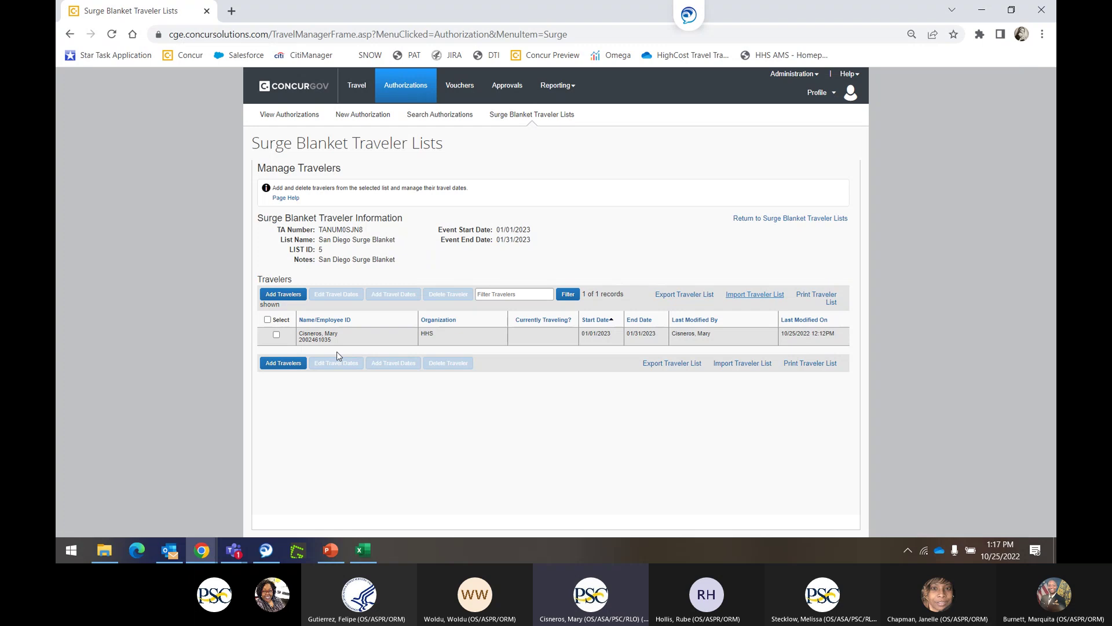
key(alt+Tab)
click(138, 167)
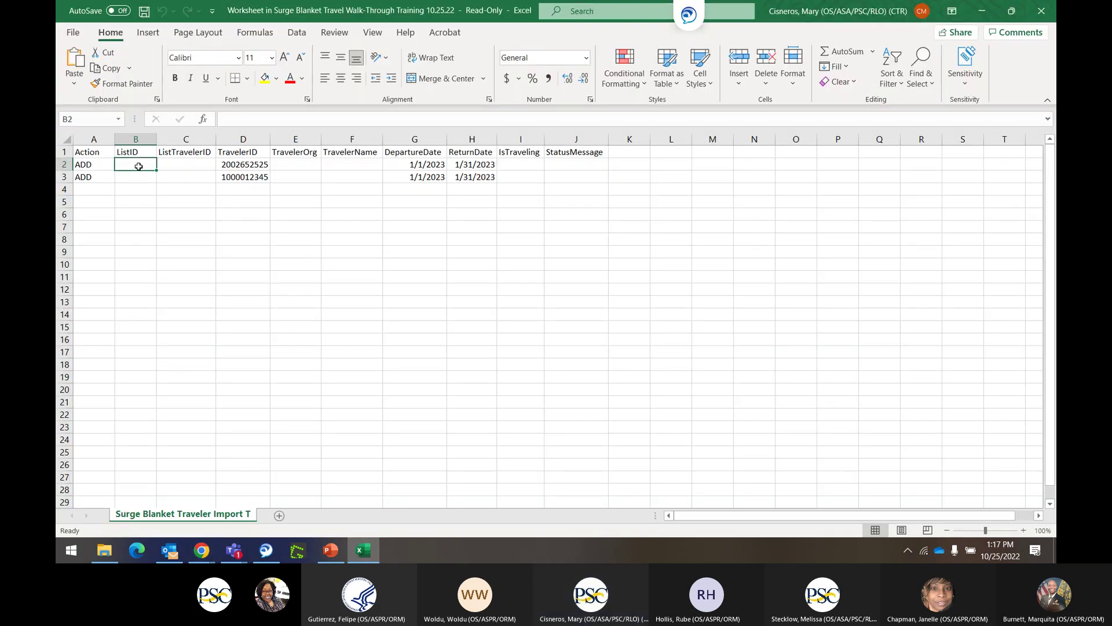
text(5)
click(141, 177)
text(5)
click(195, 263)
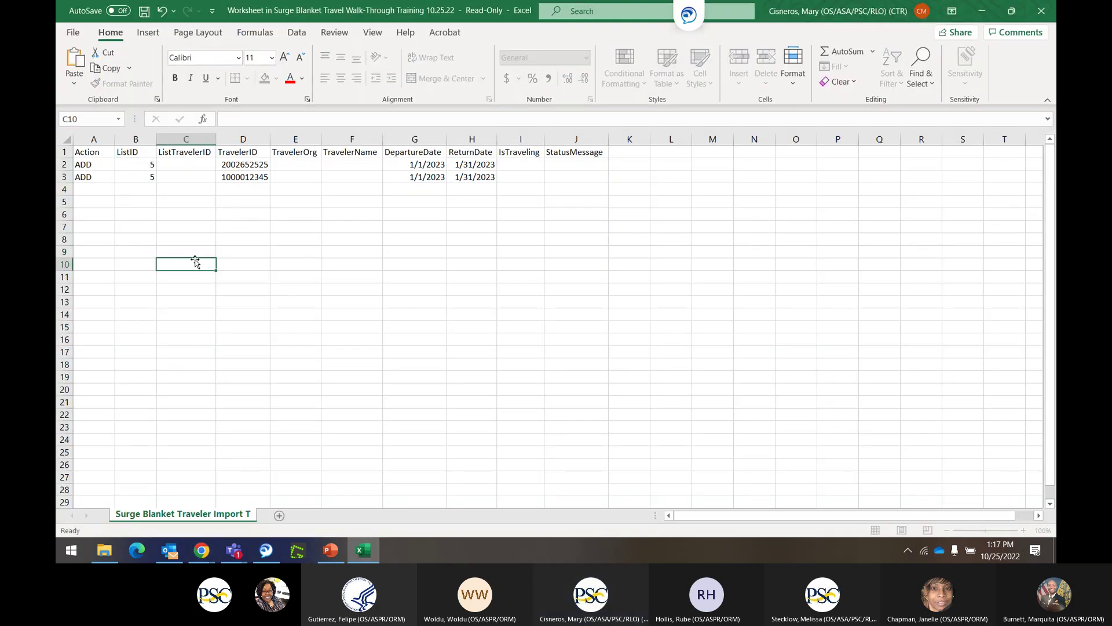
Save the sheet as CSV UTF-8 over Demo CSV 10.25.2022 Surge Blanket.csv and minimize Excel.
click(75, 33)
click(92, 206)
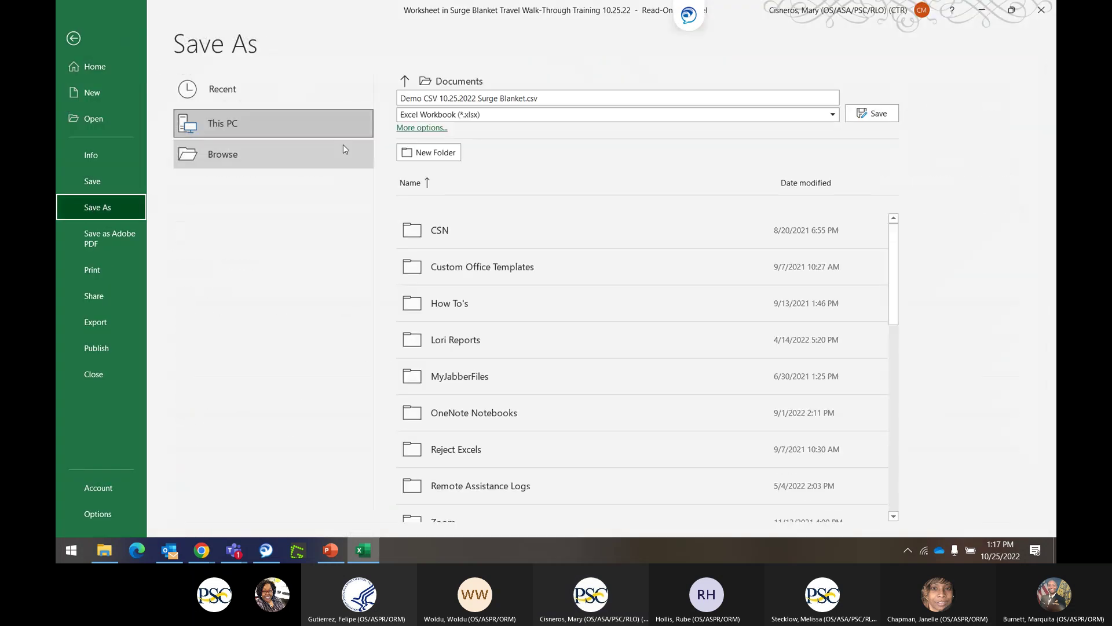
click(480, 115)
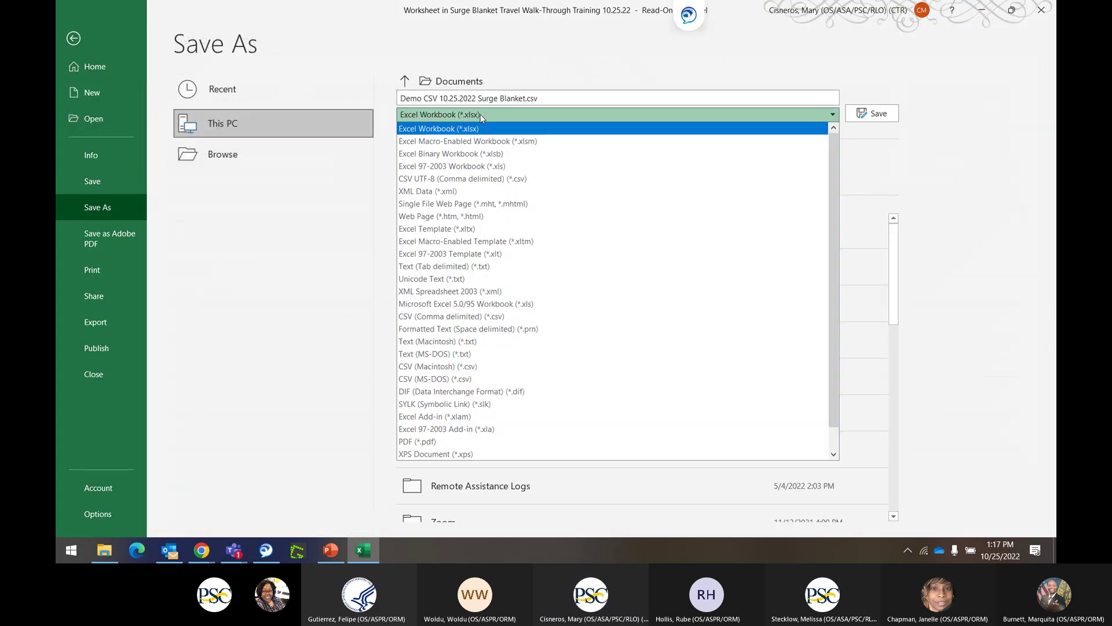
click(453, 179)
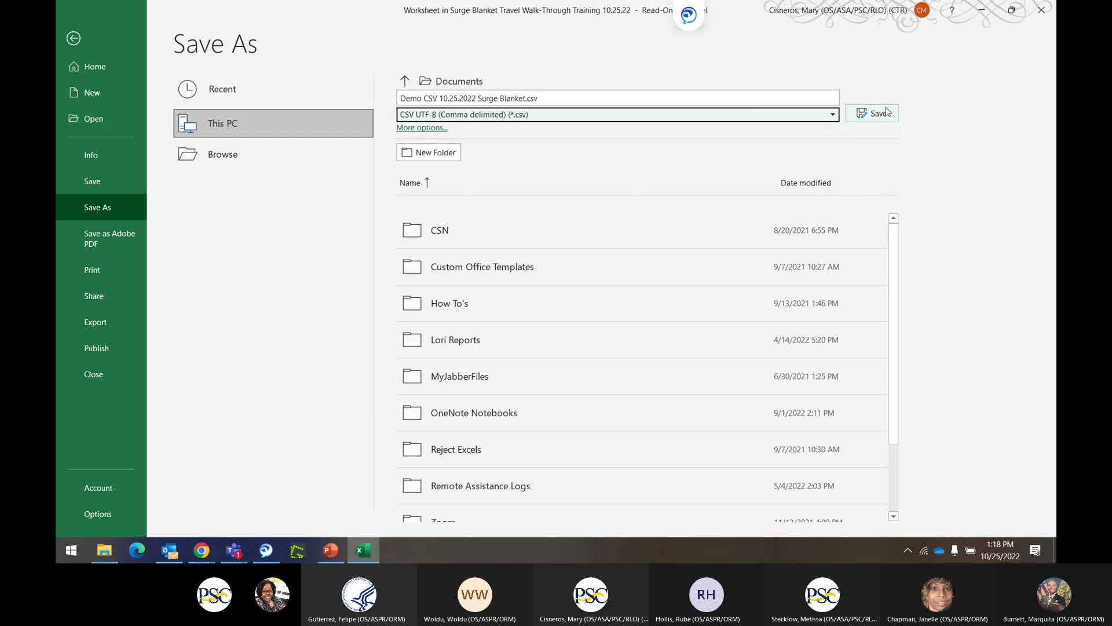
click(869, 113)
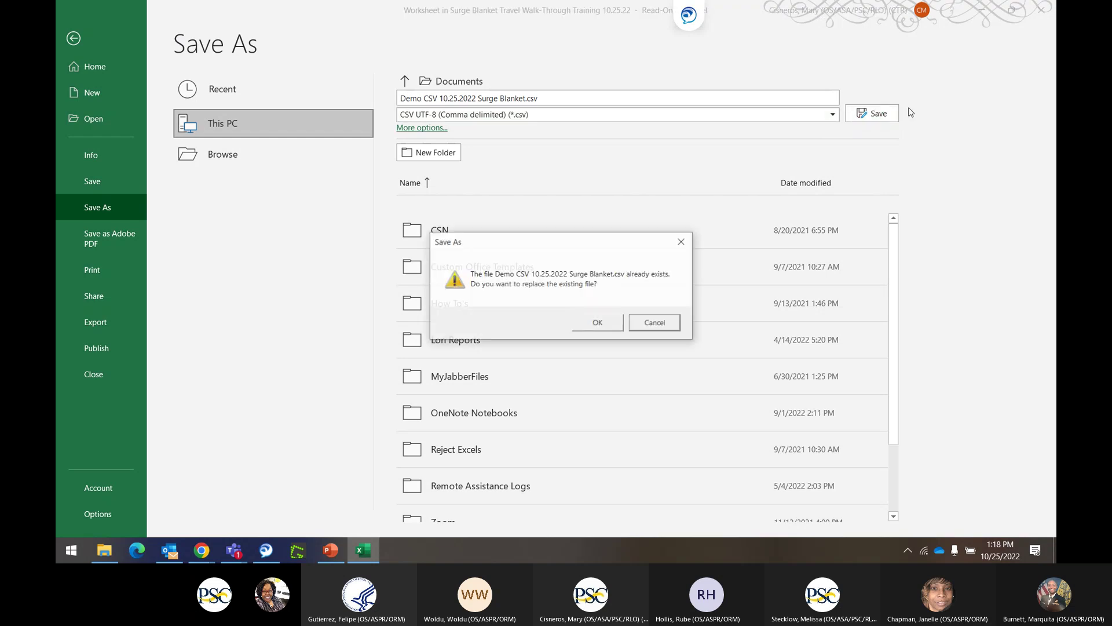
click(611, 327)
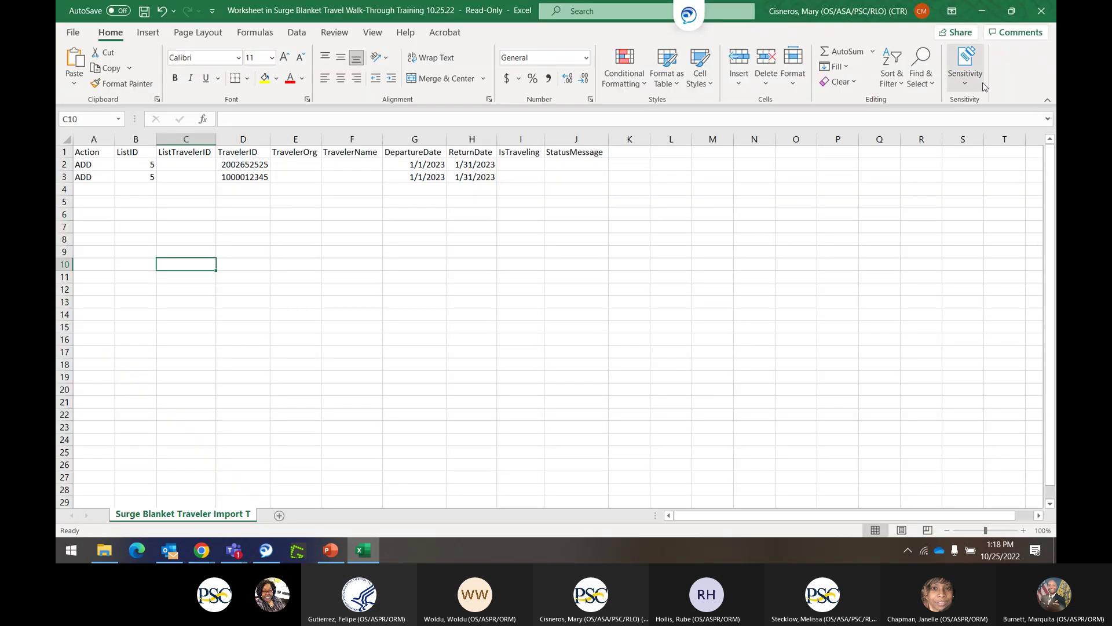
click(983, 10)
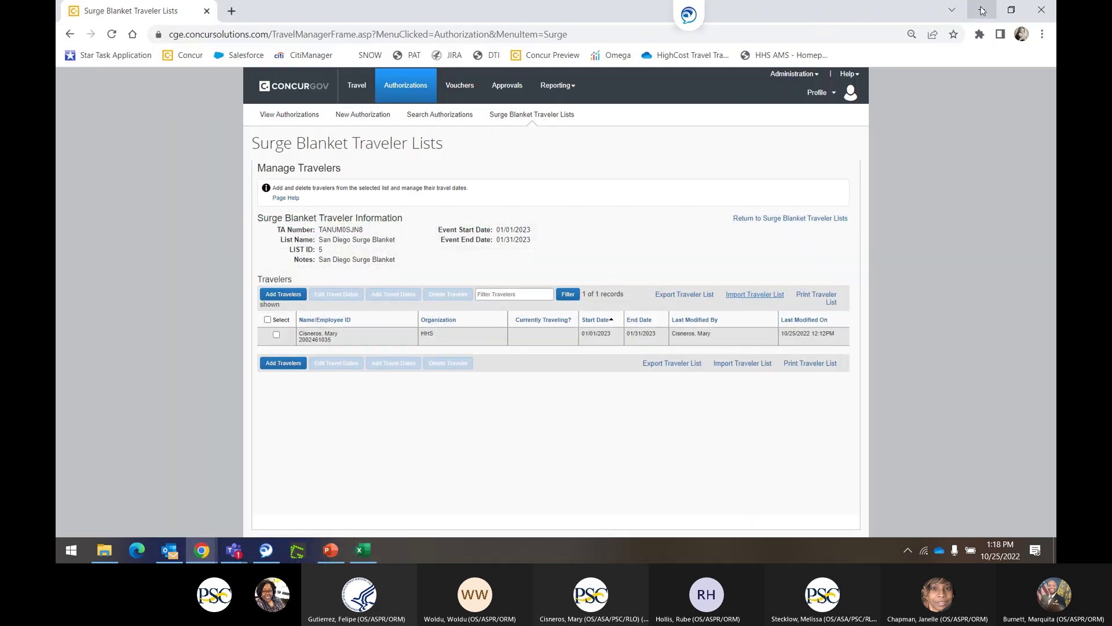
Upload the Demo CSV Surge Blanket file in the Import Traveler List window.
click(753, 294)
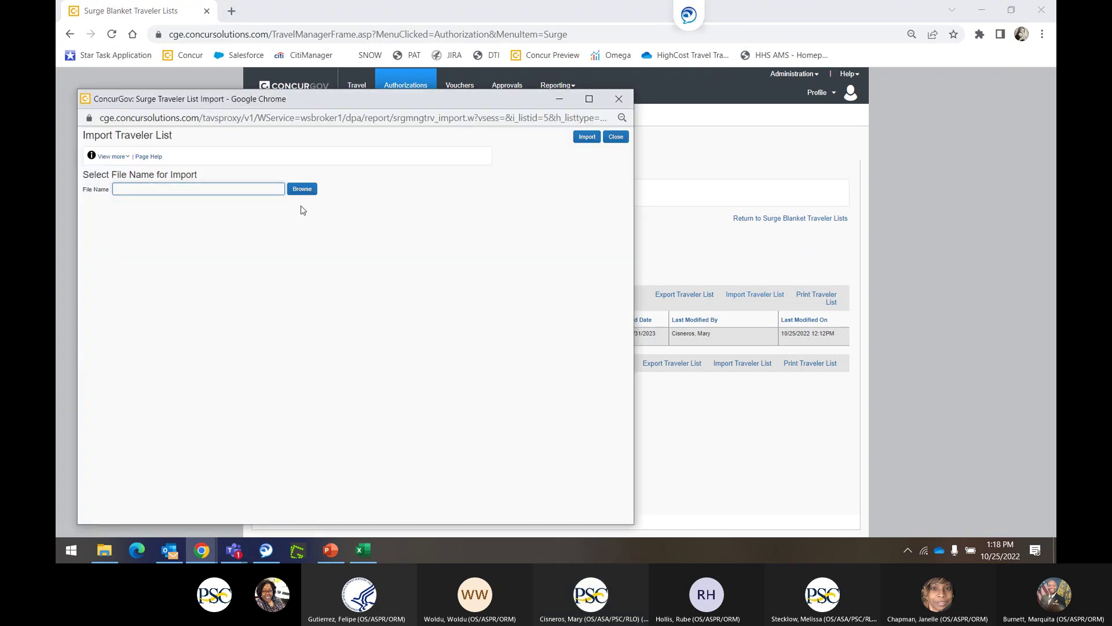
click(302, 188)
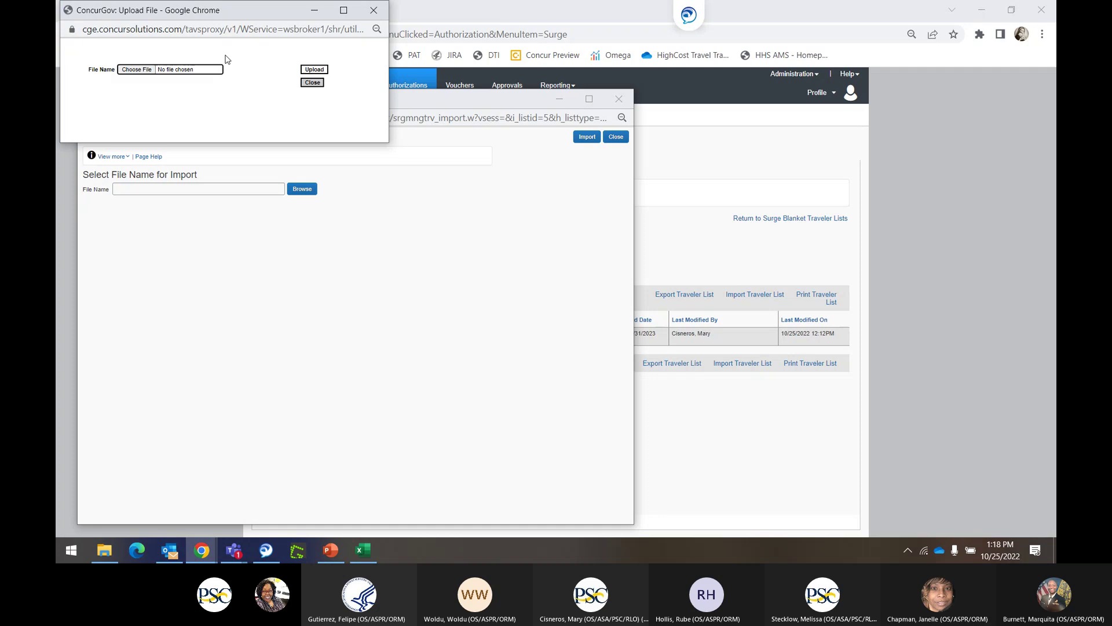
click(145, 72)
click(218, 97)
click(457, 294)
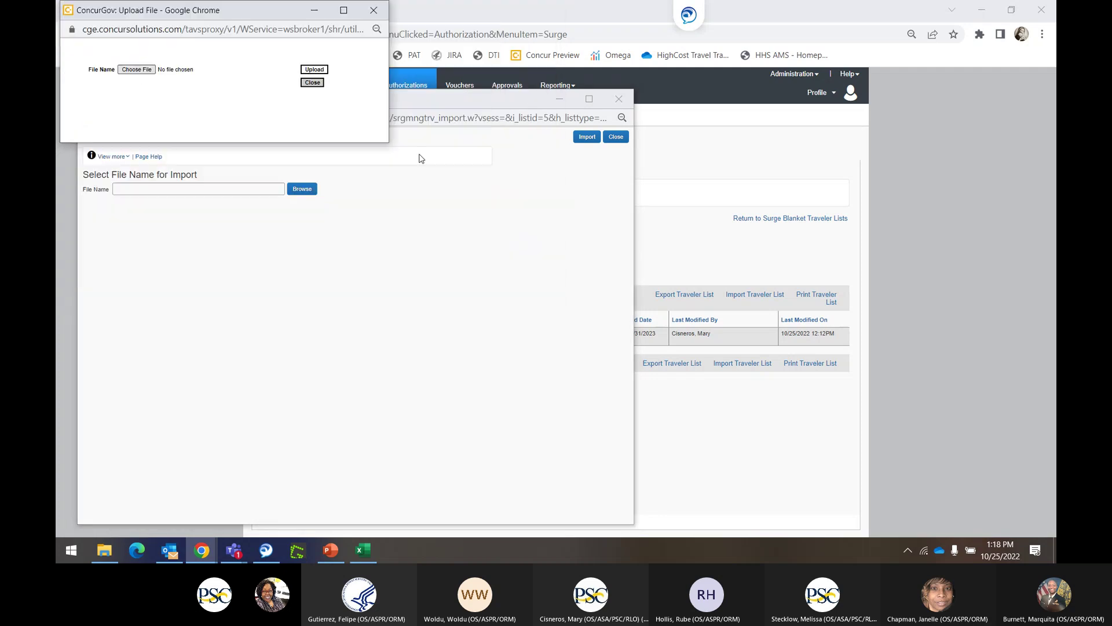
click(318, 72)
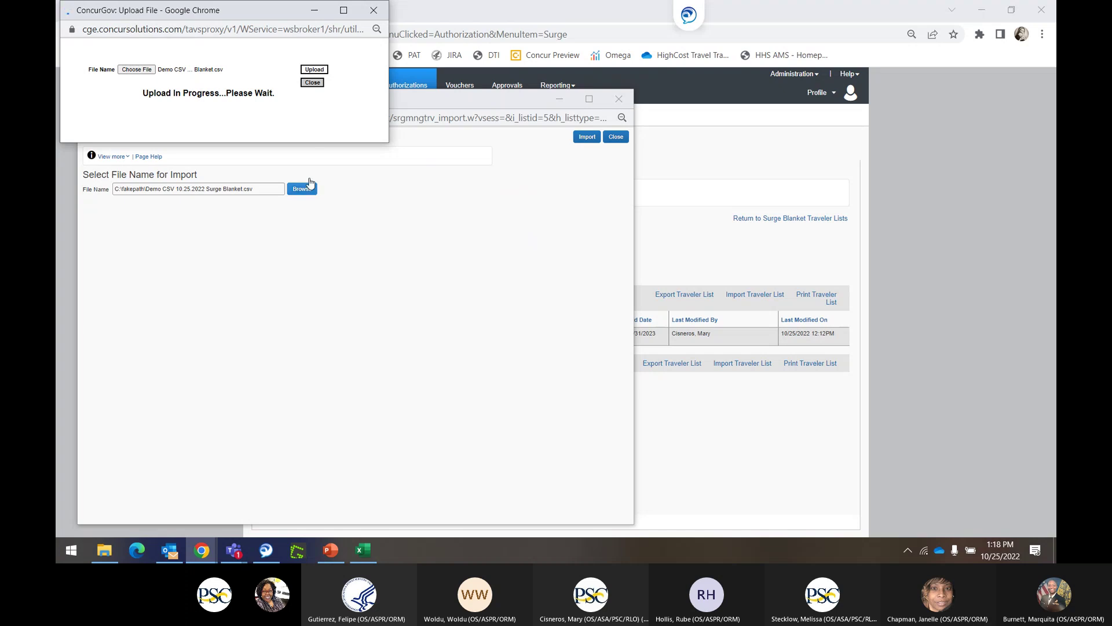
Import the file, check the status page (2 received, 2 processed, 2 errored), and close both windows.
click(313, 82)
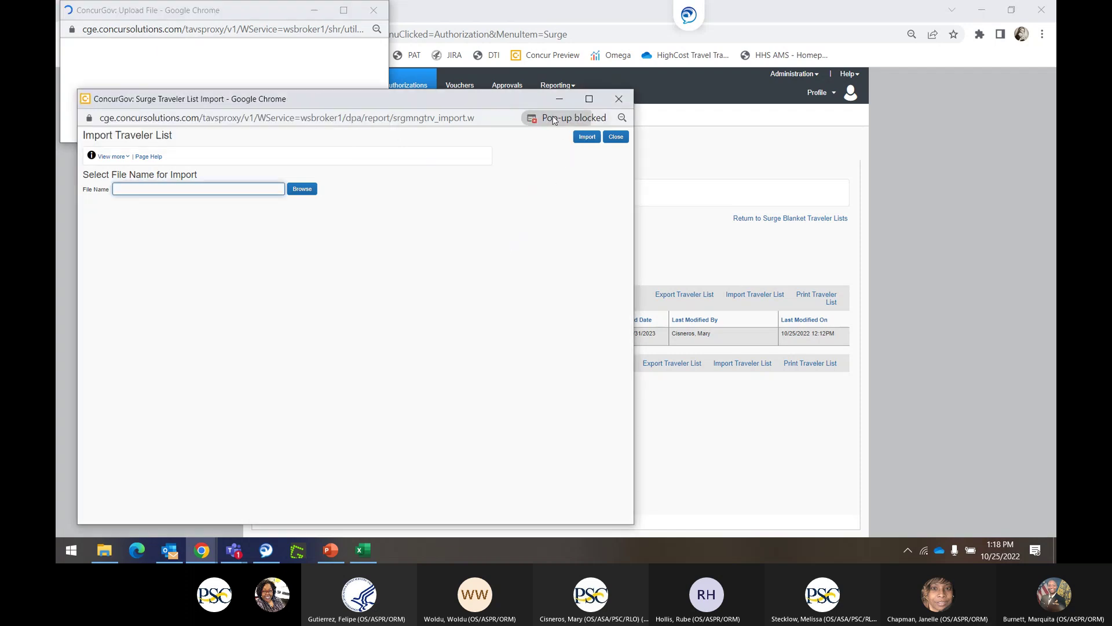
click(555, 118)
click(587, 162)
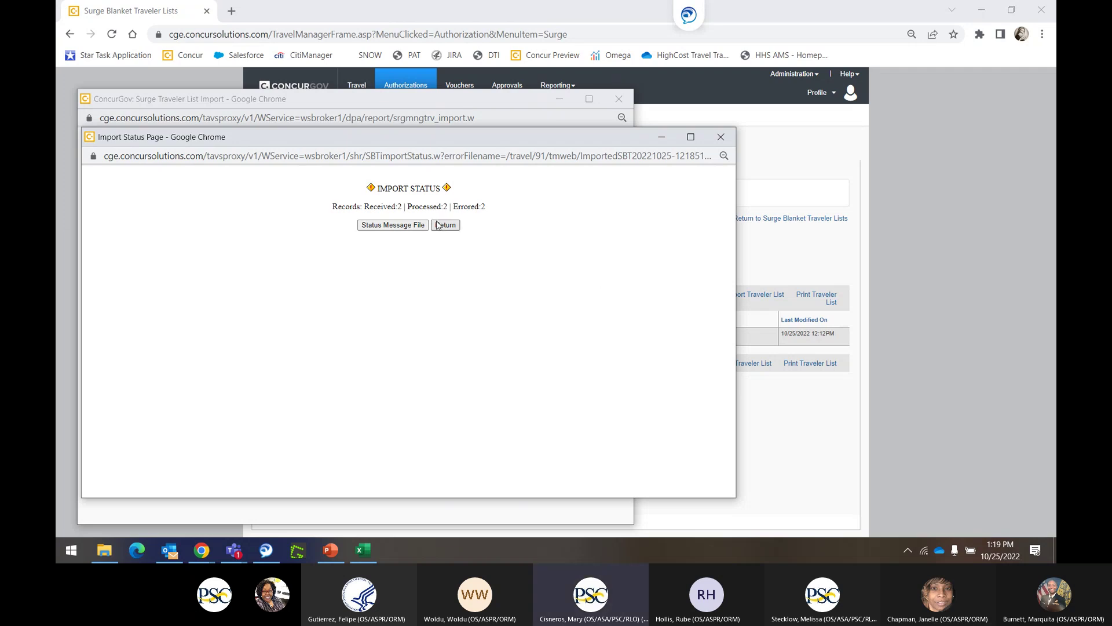
click(721, 136)
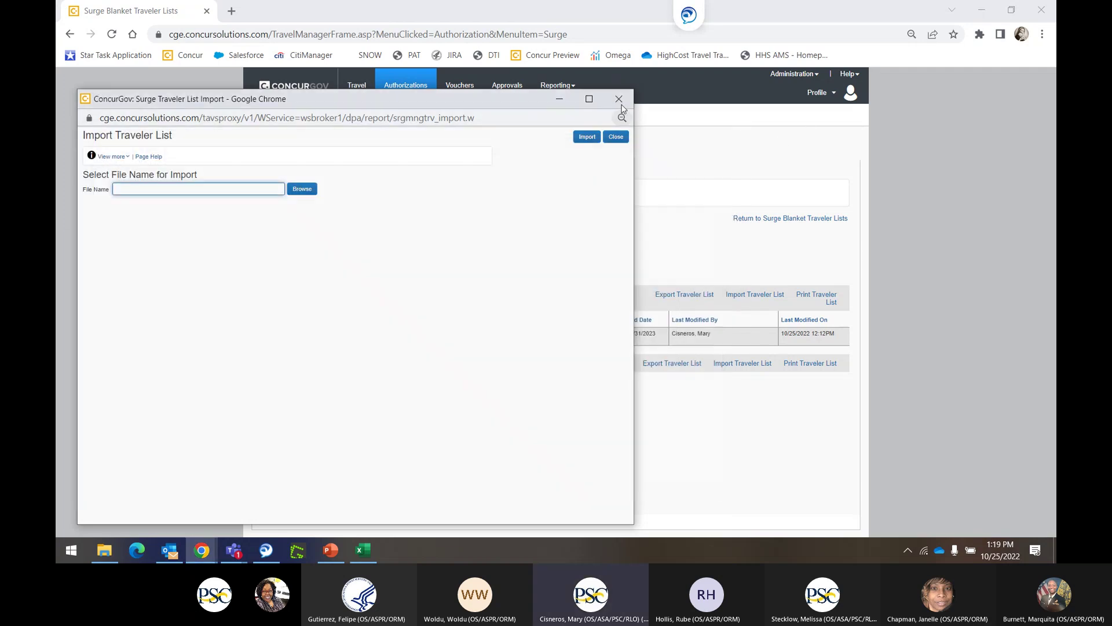
click(618, 101)
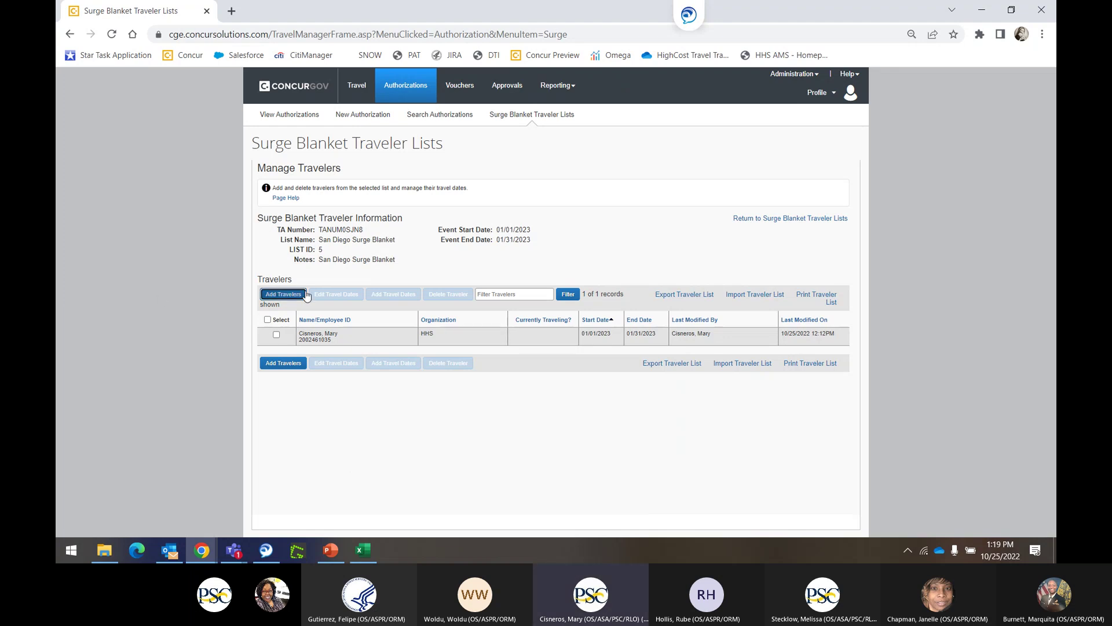
Search for the second traveler by name and add them to the selection.
click(284, 295)
key(alt+Tab)
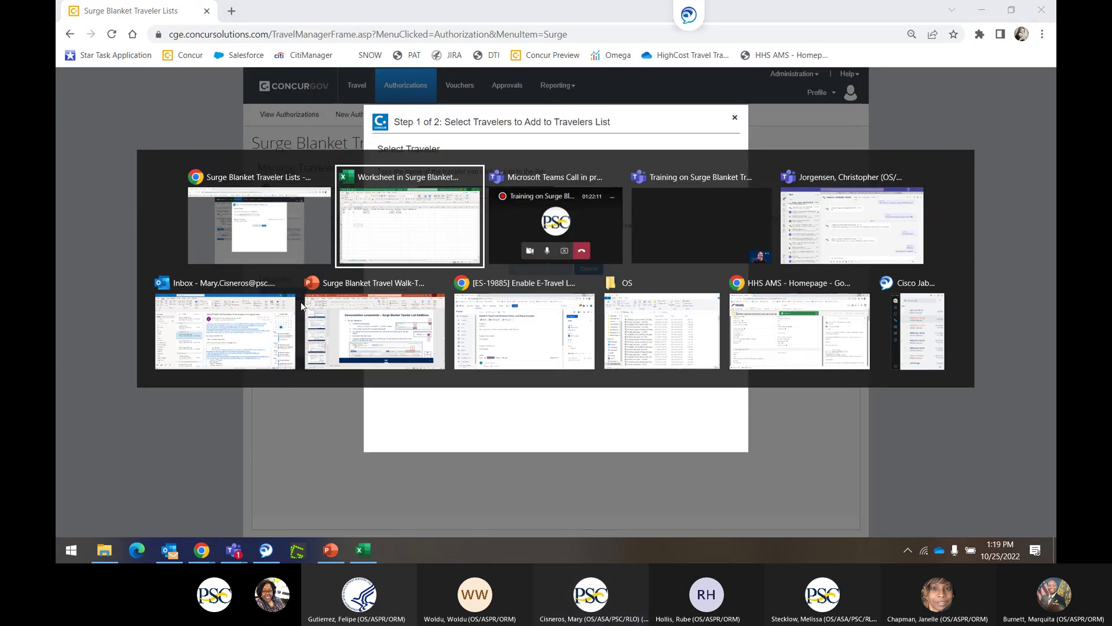
click(234, 213)
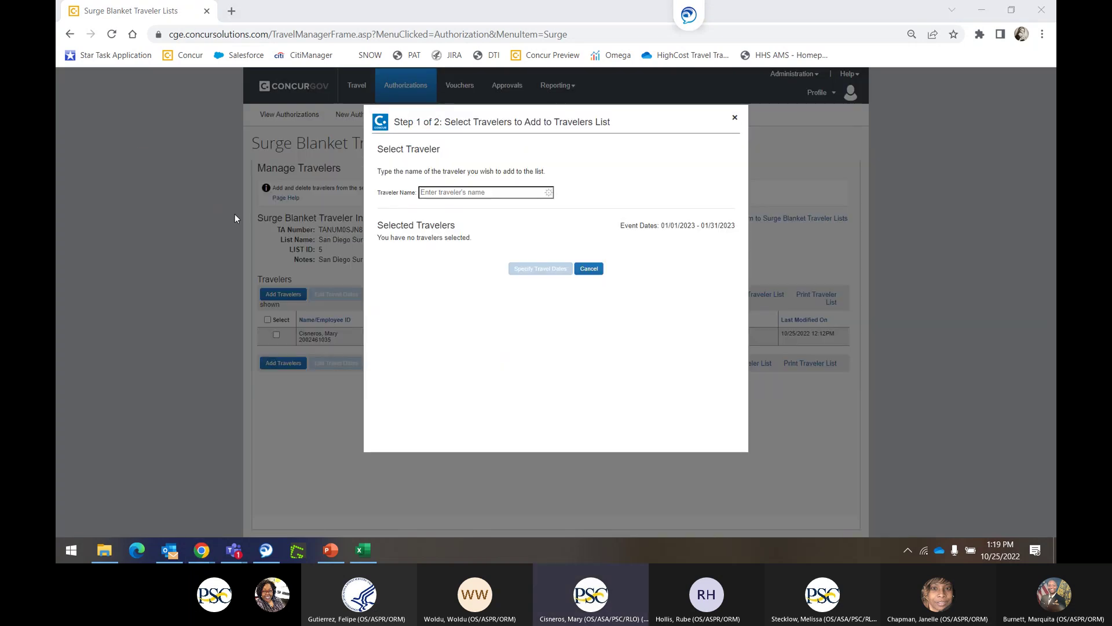
click(443, 193)
text(jorgensen)
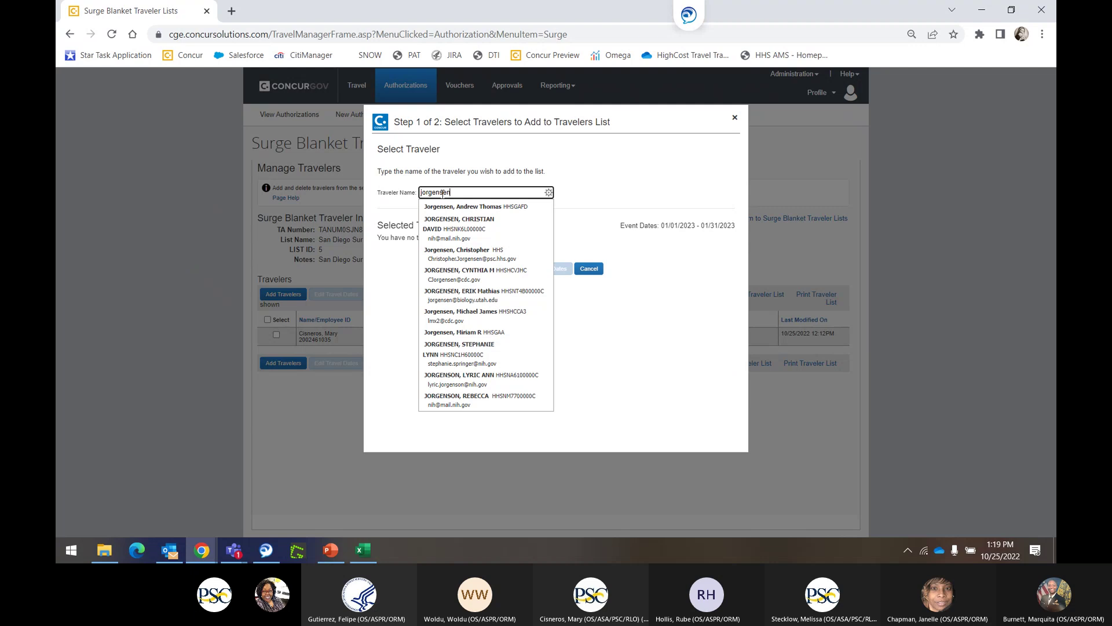
click(525, 254)
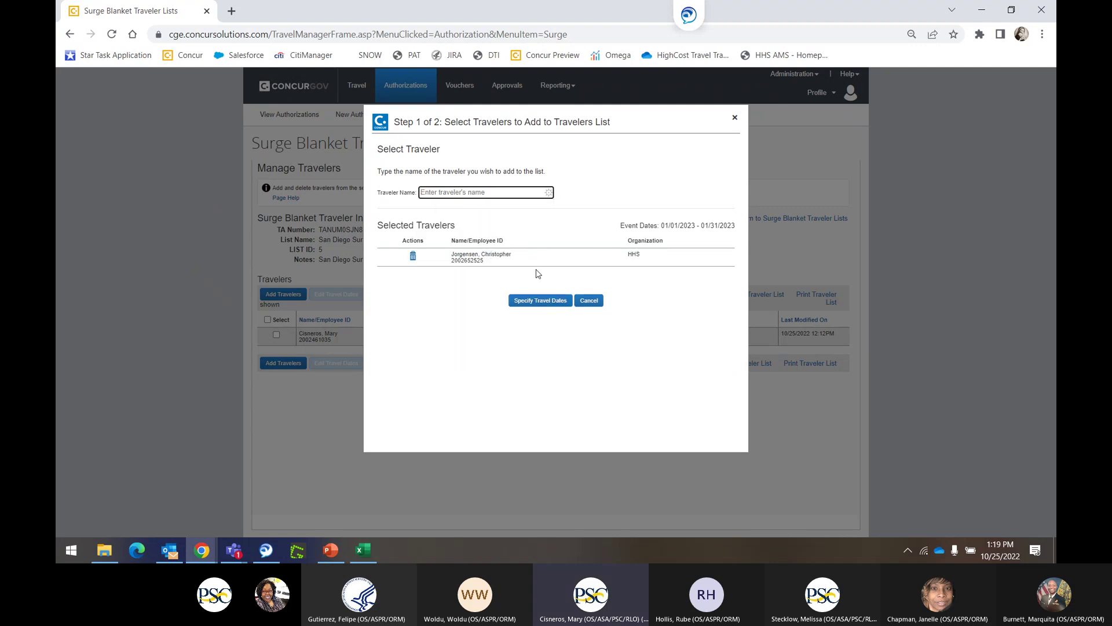
click(539, 300)
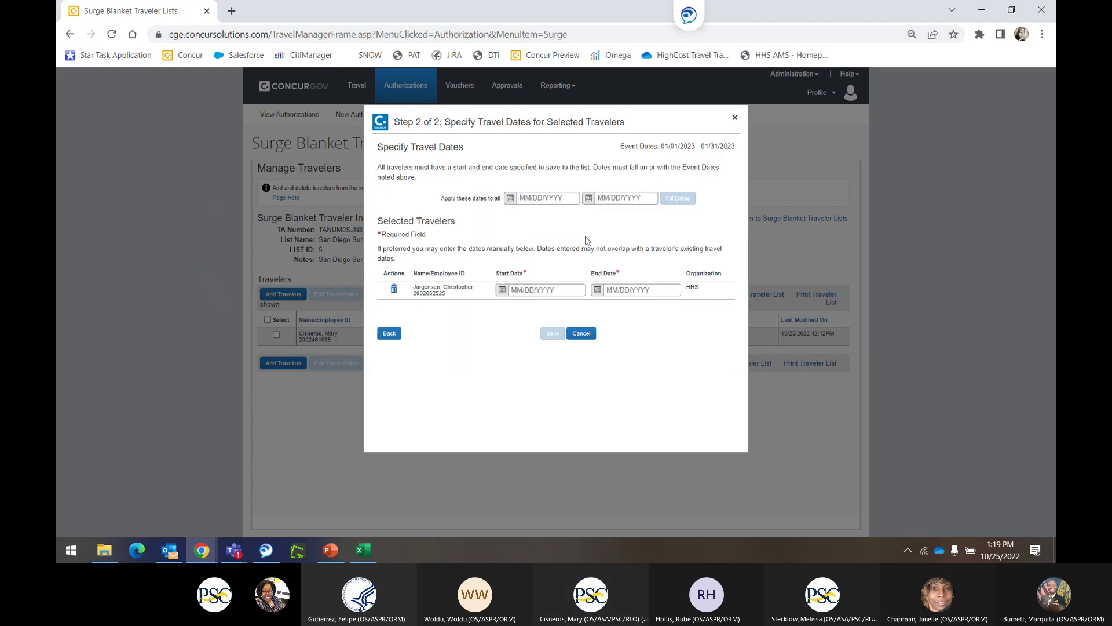
Give the traveler dates 01/09/2023–01/20/2023 and save them onto the list.
click(510, 198)
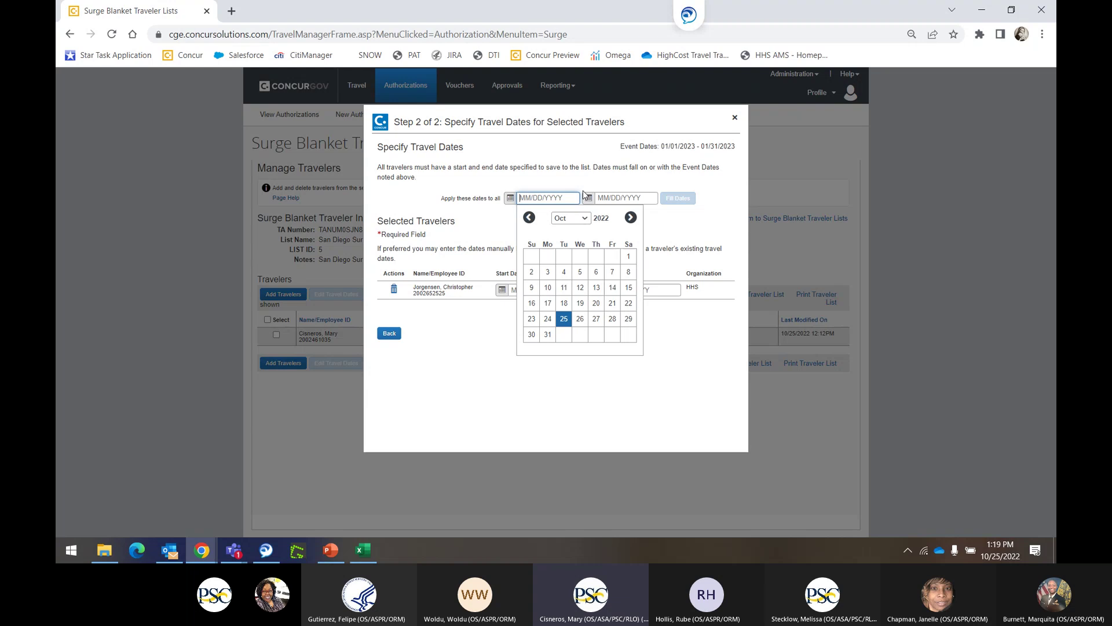
click(630, 218)
click(631, 218)
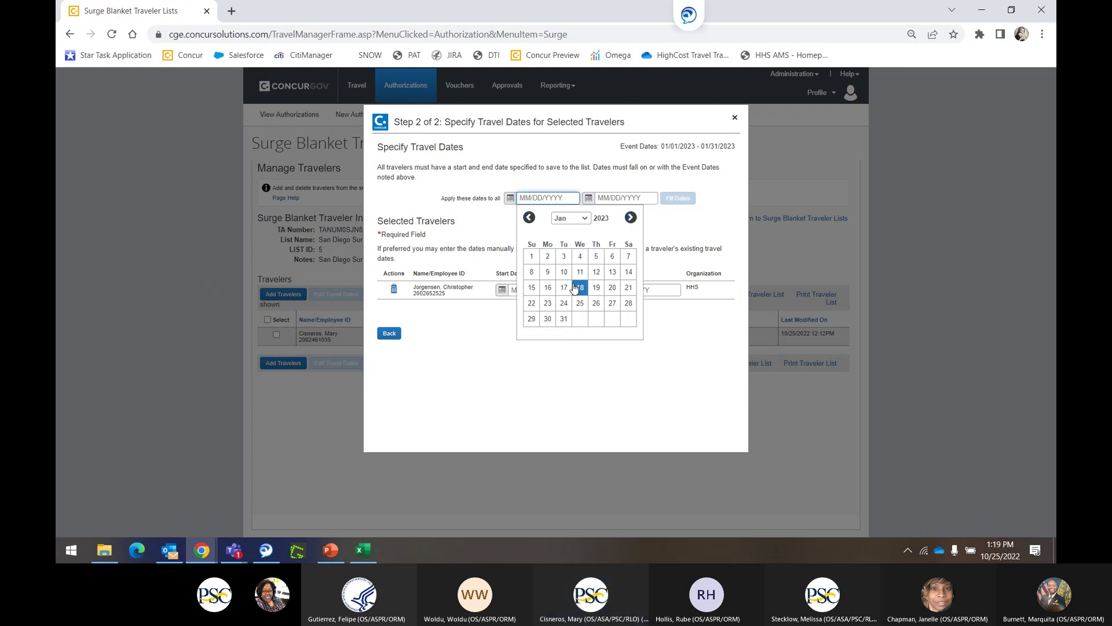
click(547, 272)
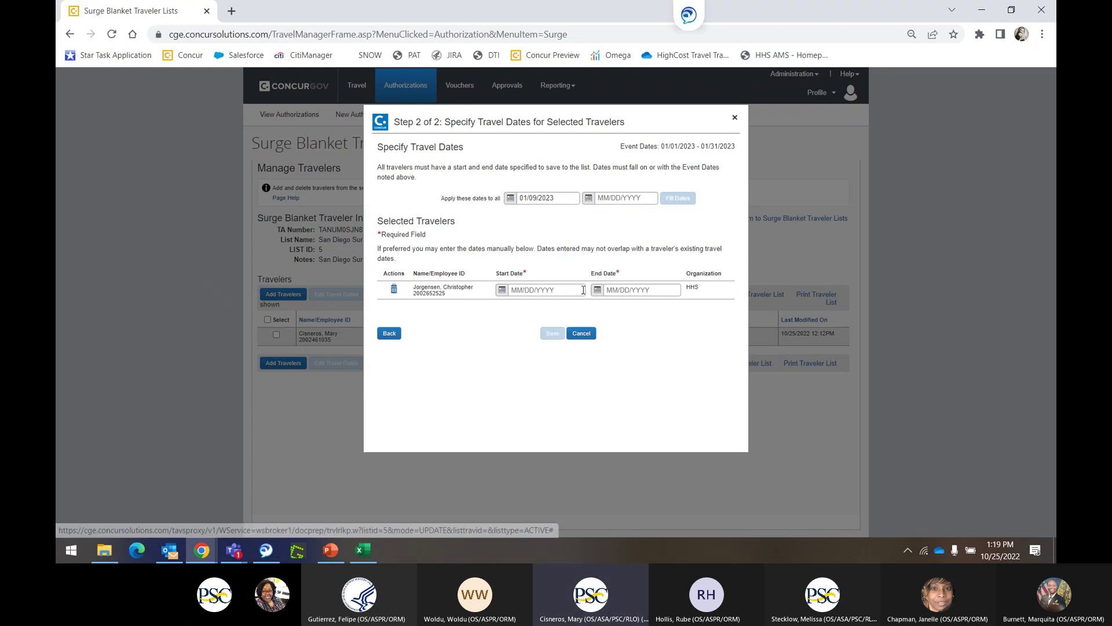
click(589, 198)
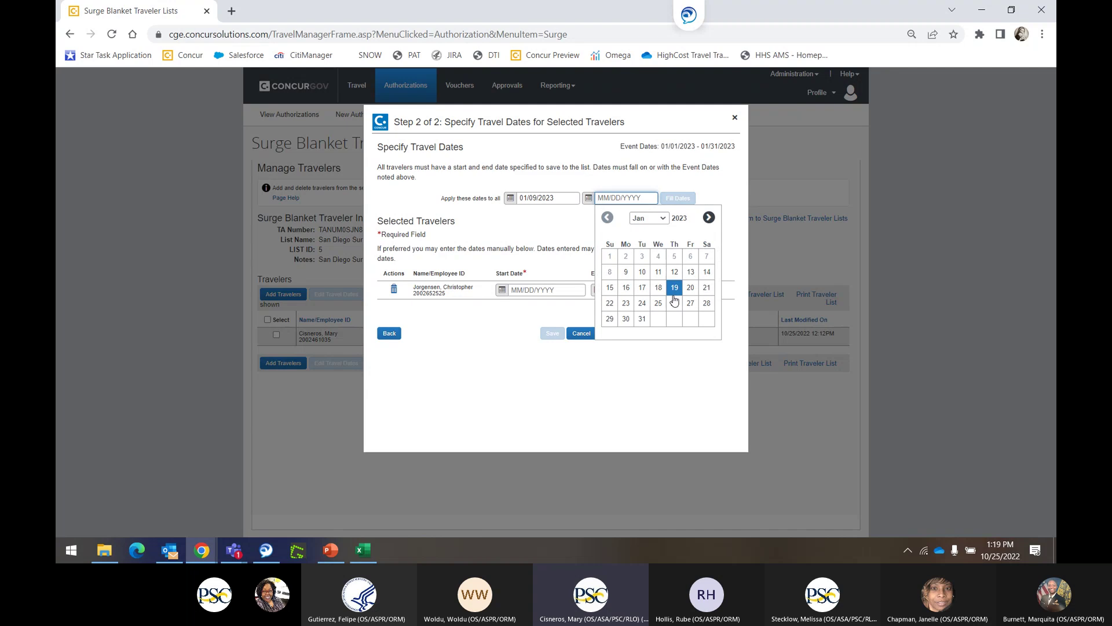
click(689, 288)
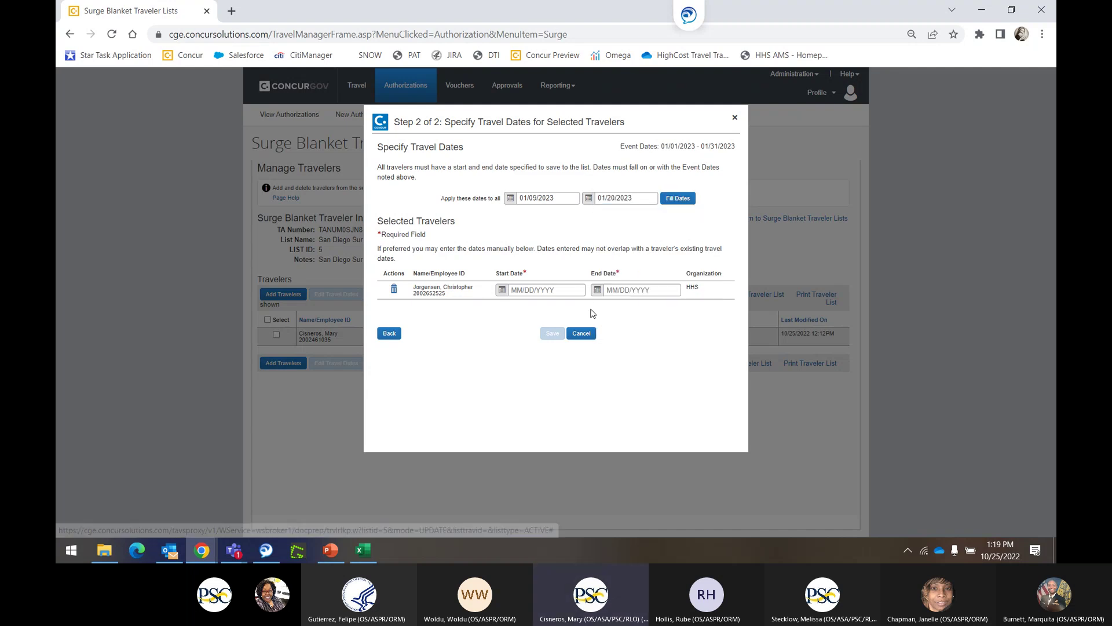
click(678, 199)
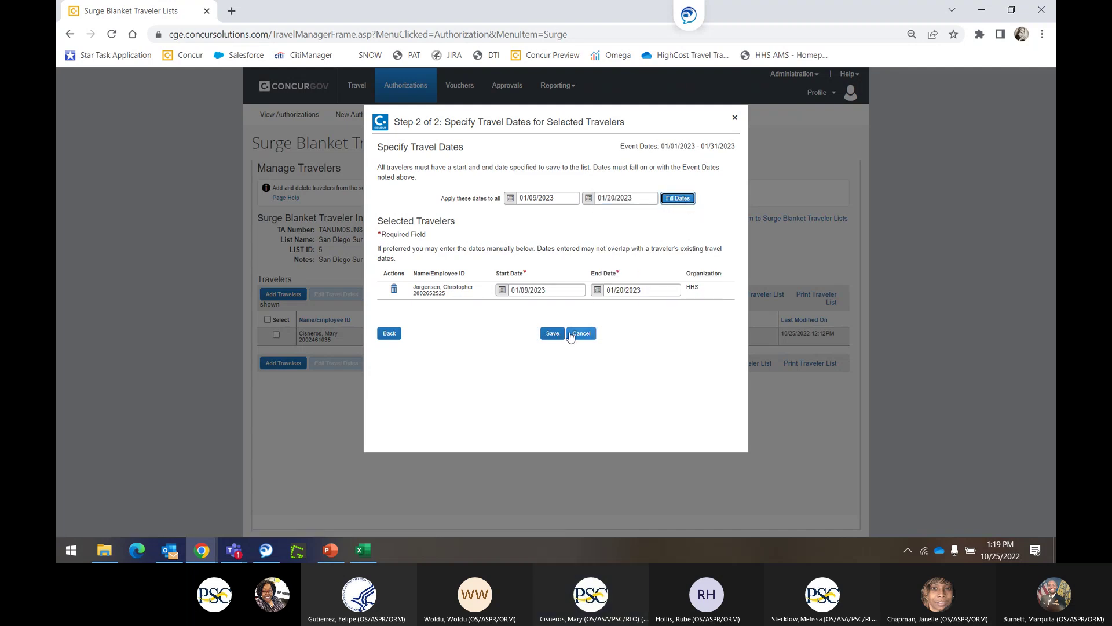
click(552, 335)
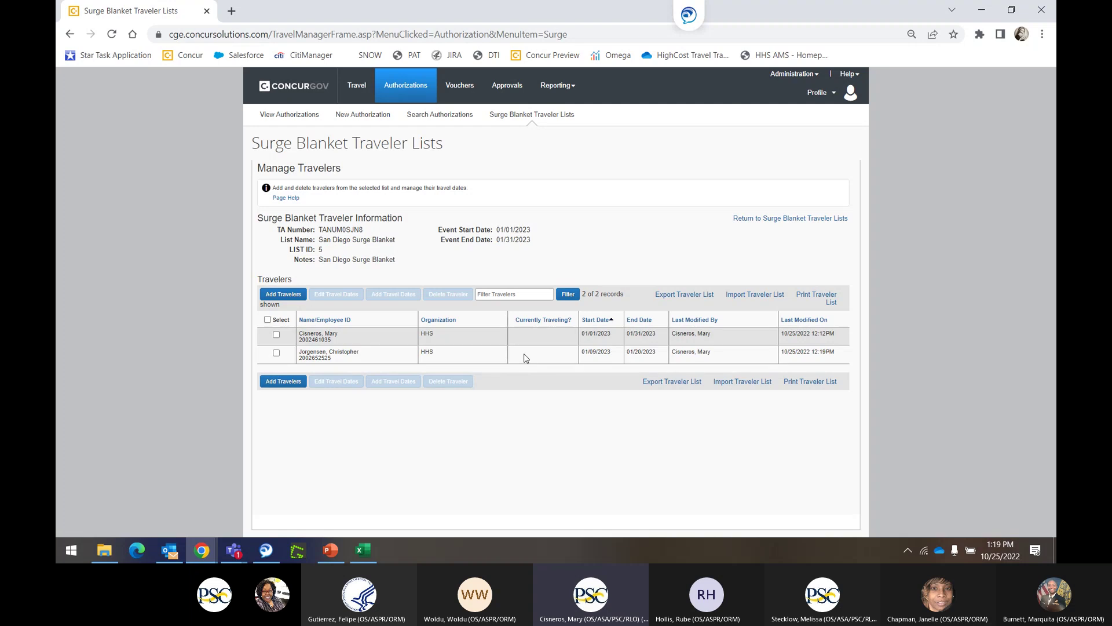
click(283, 296)
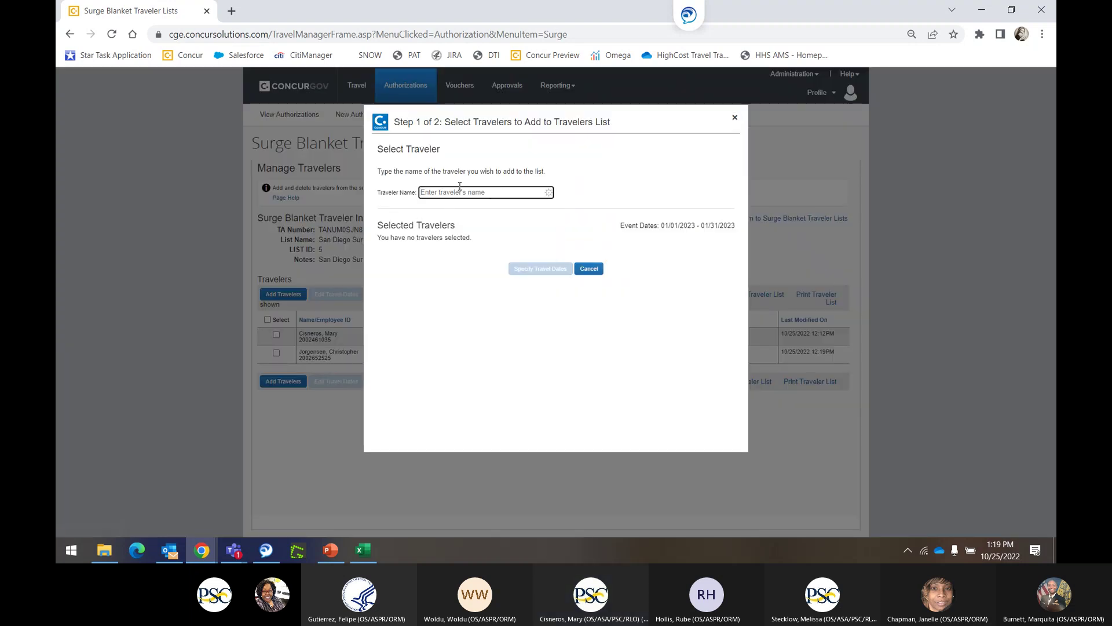
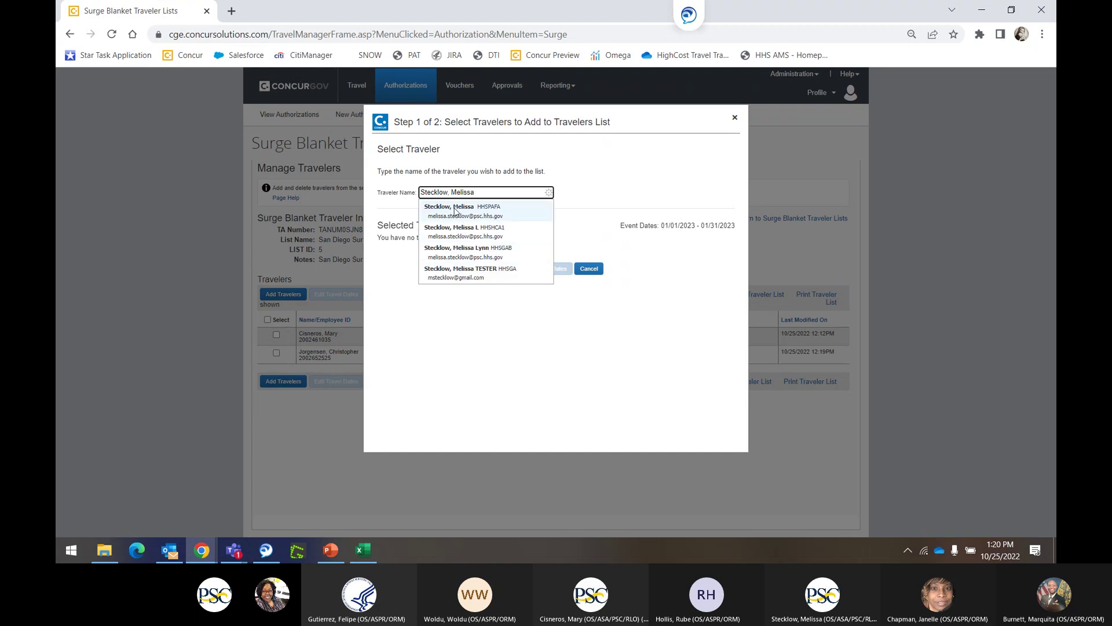
Search for the third traveler by name and add them to the selection.
click(456, 210)
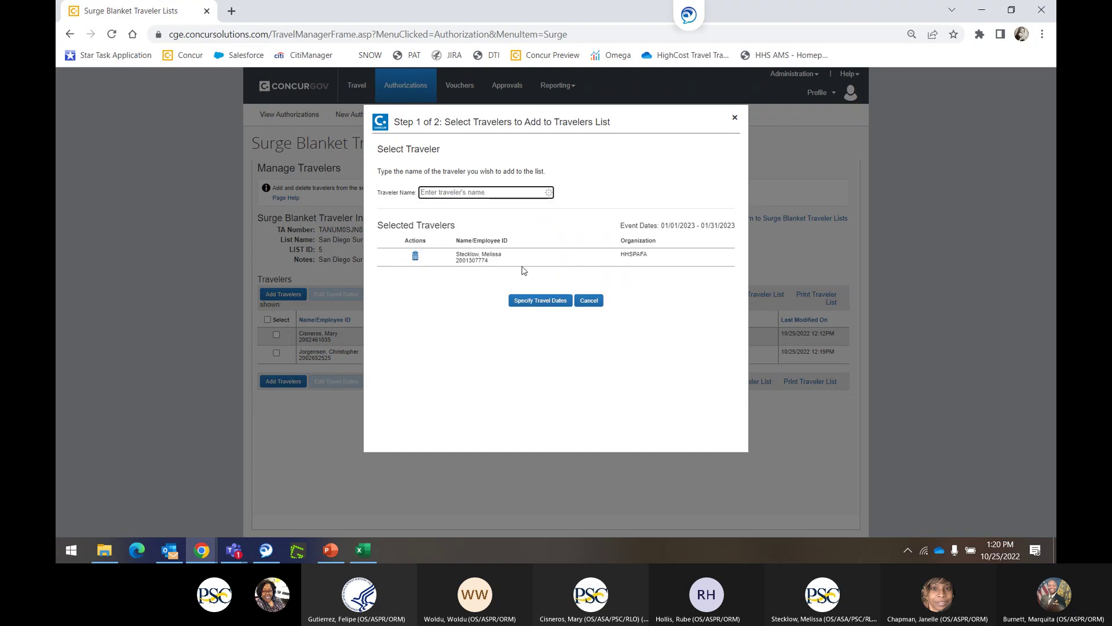
click(527, 302)
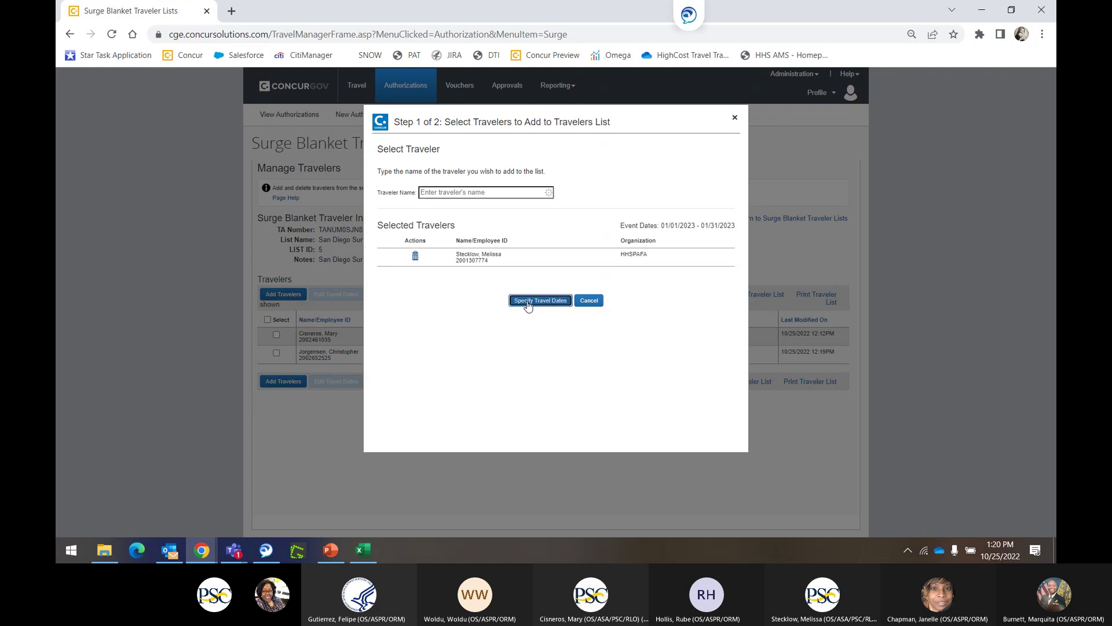
Give the traveler dates 01/01/2023–01/31/2023, save, and start a New Authorization.
click(509, 200)
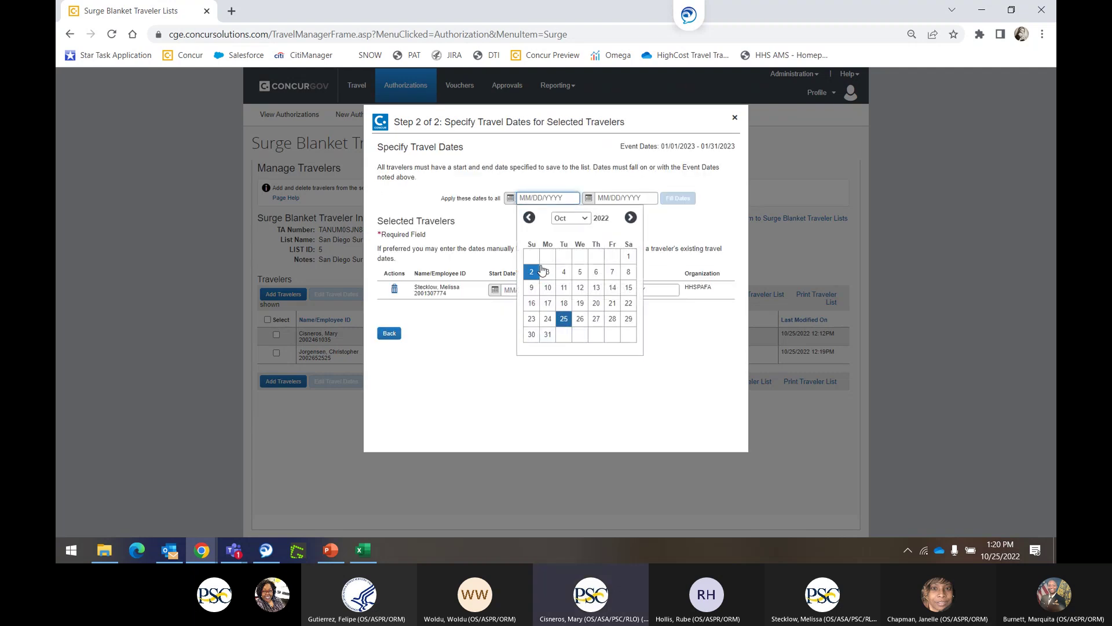
click(631, 218)
click(632, 218)
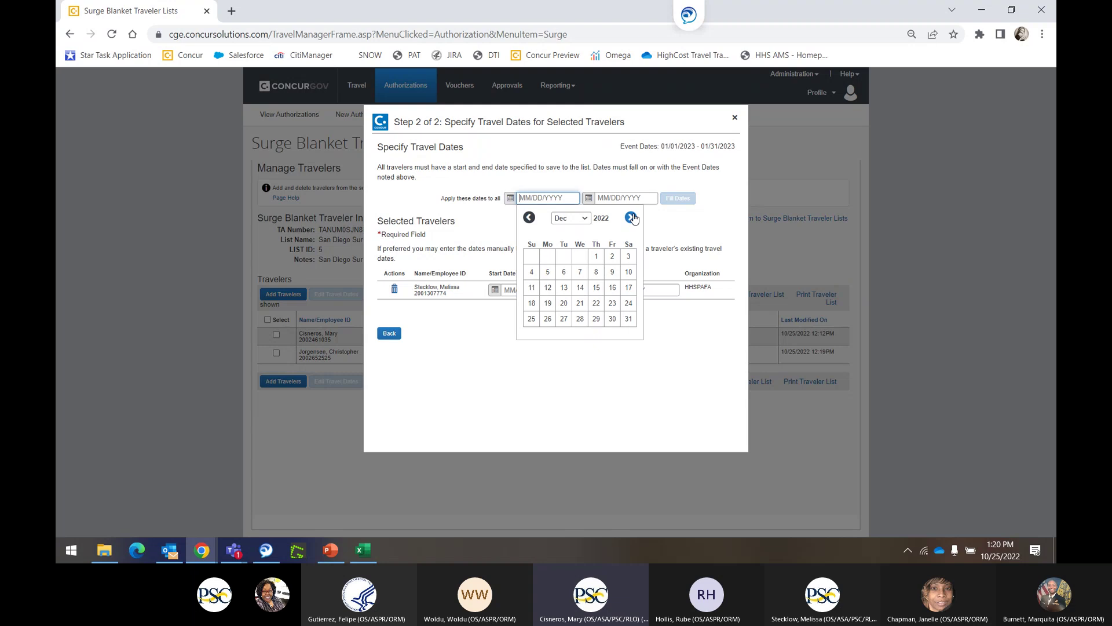
click(631, 218)
click(531, 256)
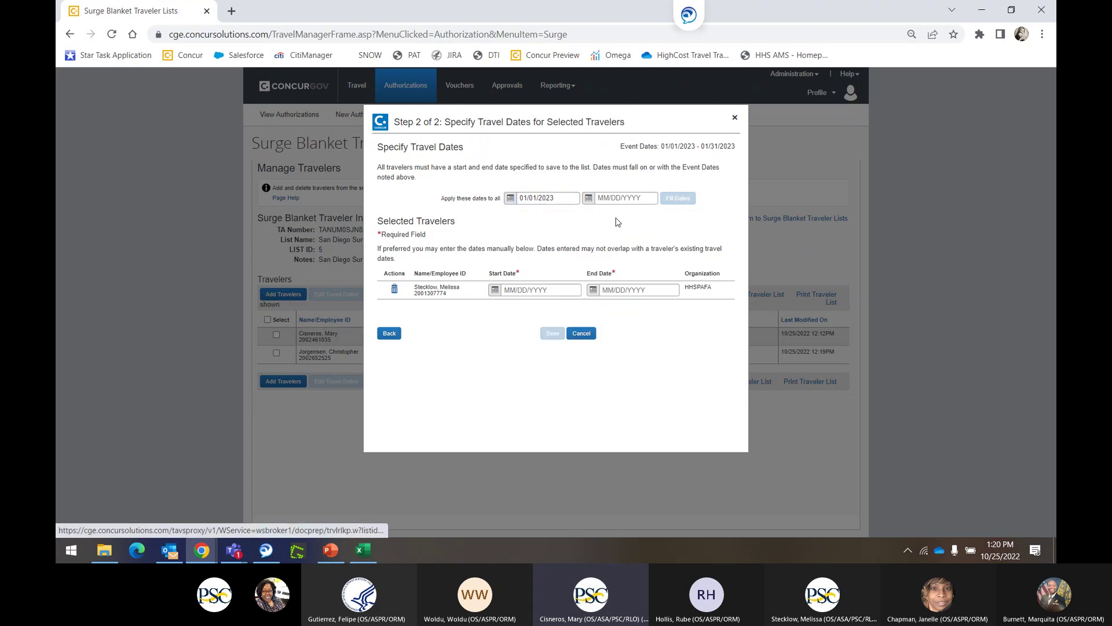
click(589, 199)
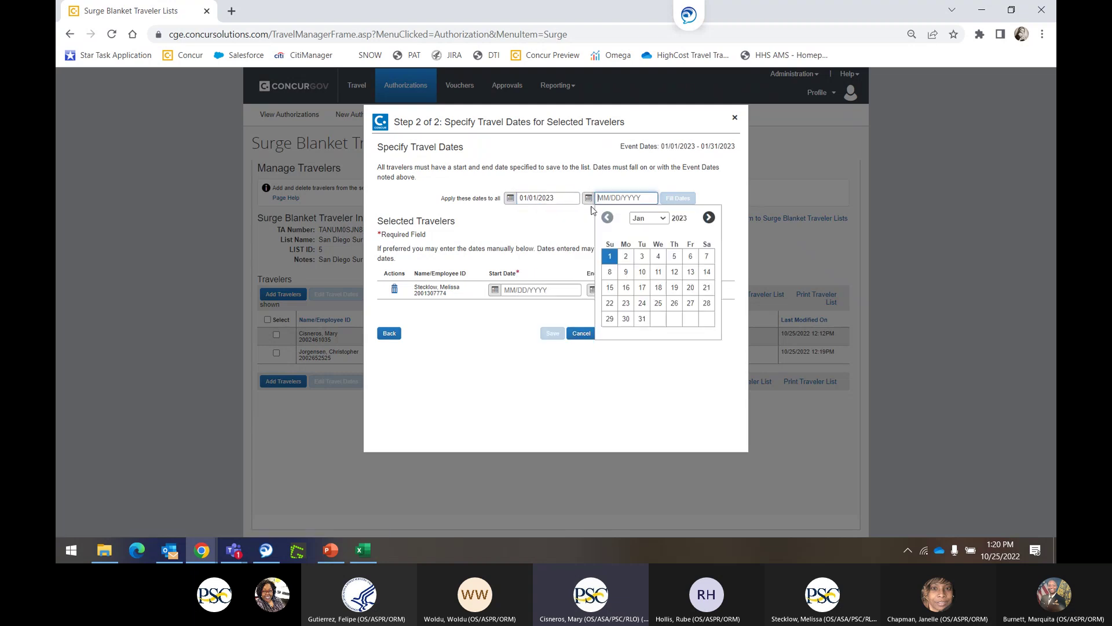
click(642, 319)
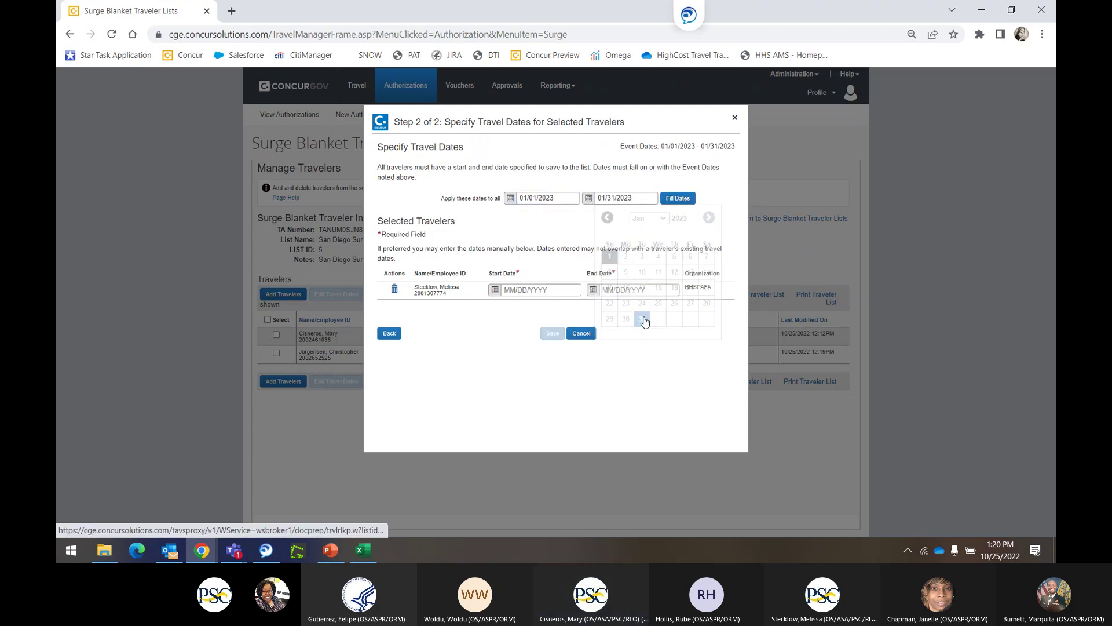
click(674, 200)
click(552, 334)
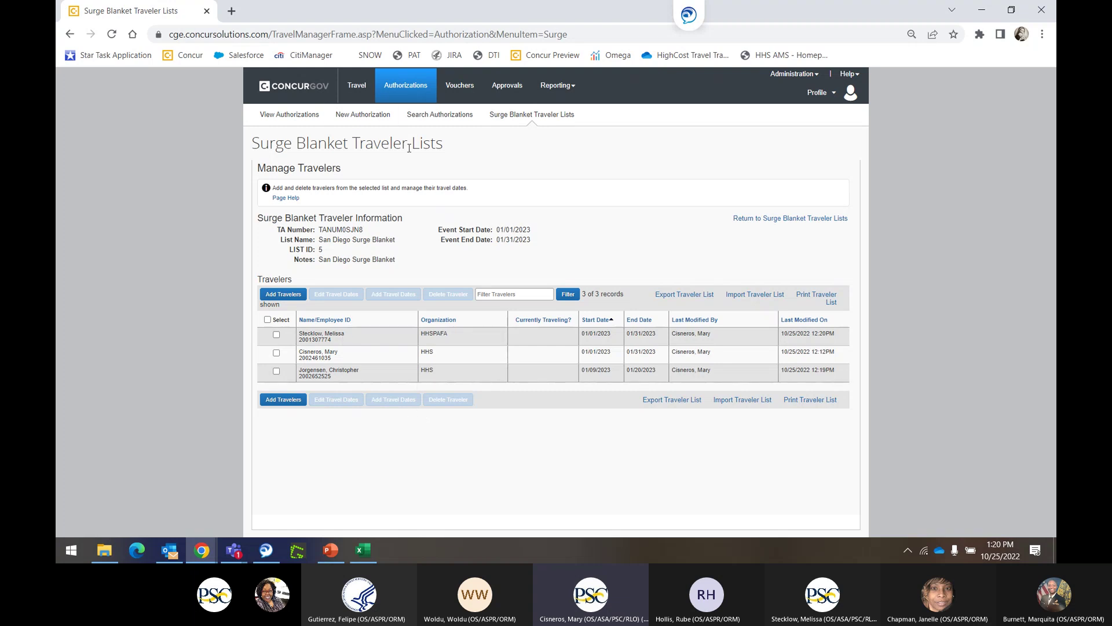
click(362, 114)
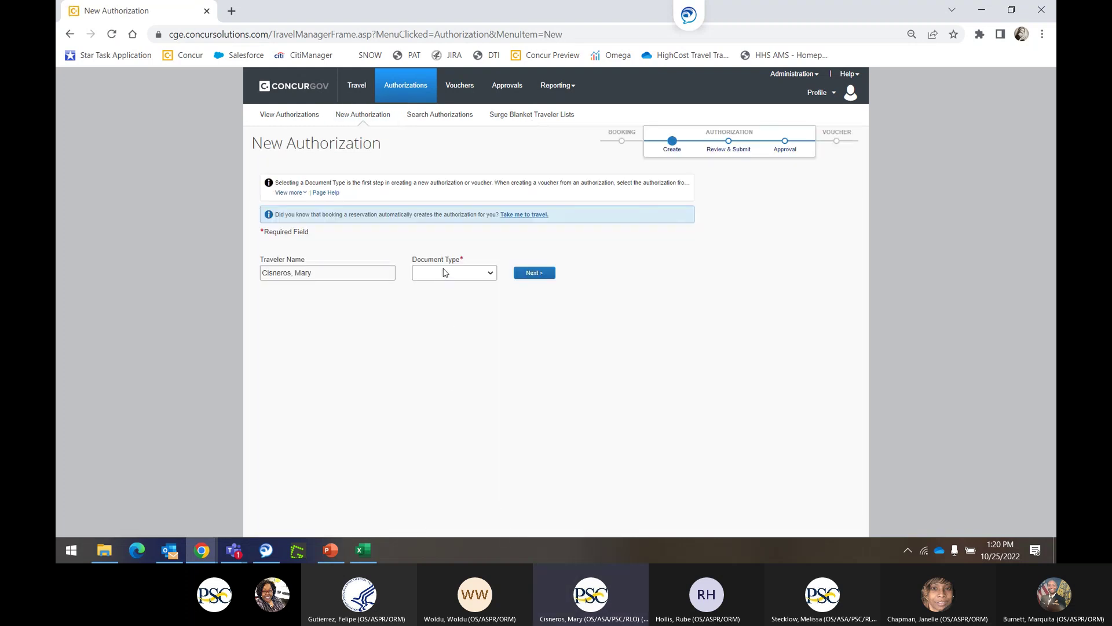
Choose Auth as the document type and continue to General Information.
click(444, 274)
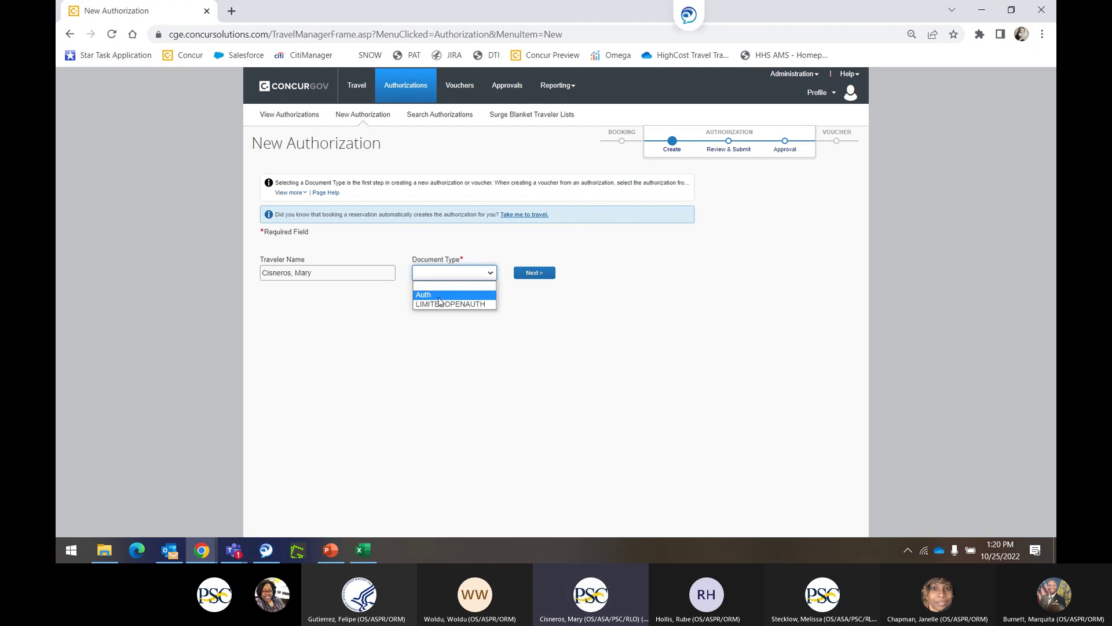
click(442, 295)
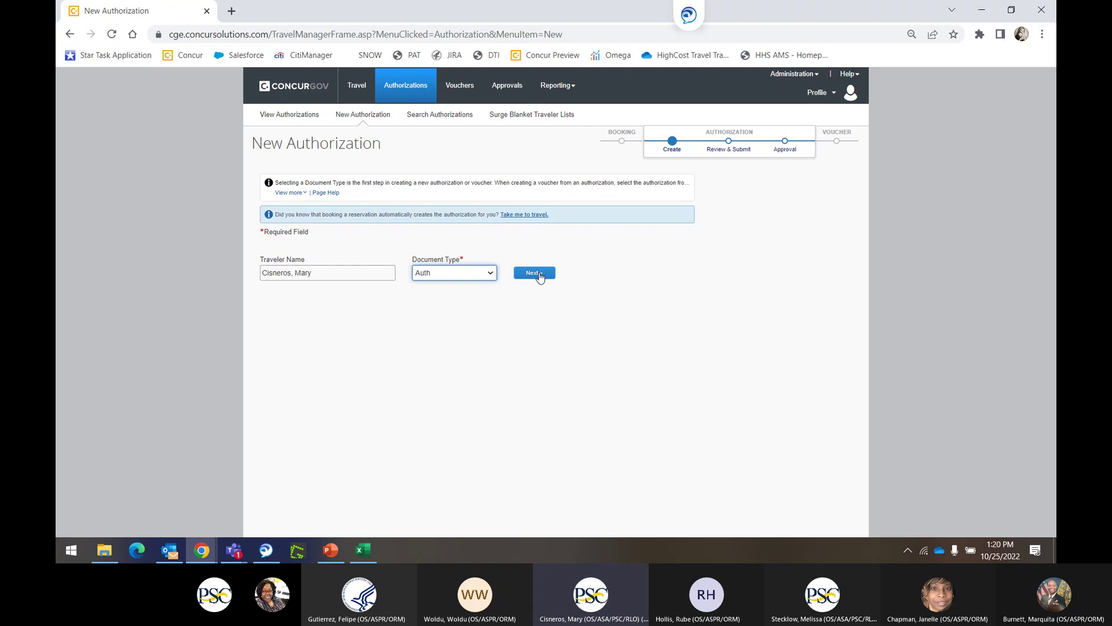
click(539, 274)
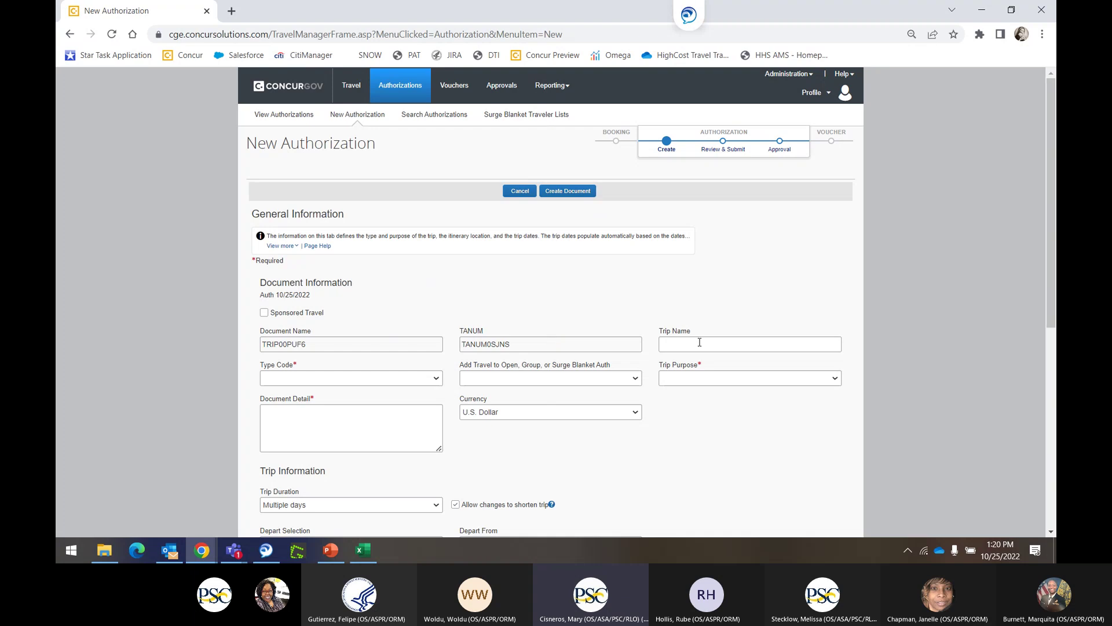
Enter the trip name San Diego Surge Blanket and copy it into Document Detail.
click(698, 342)
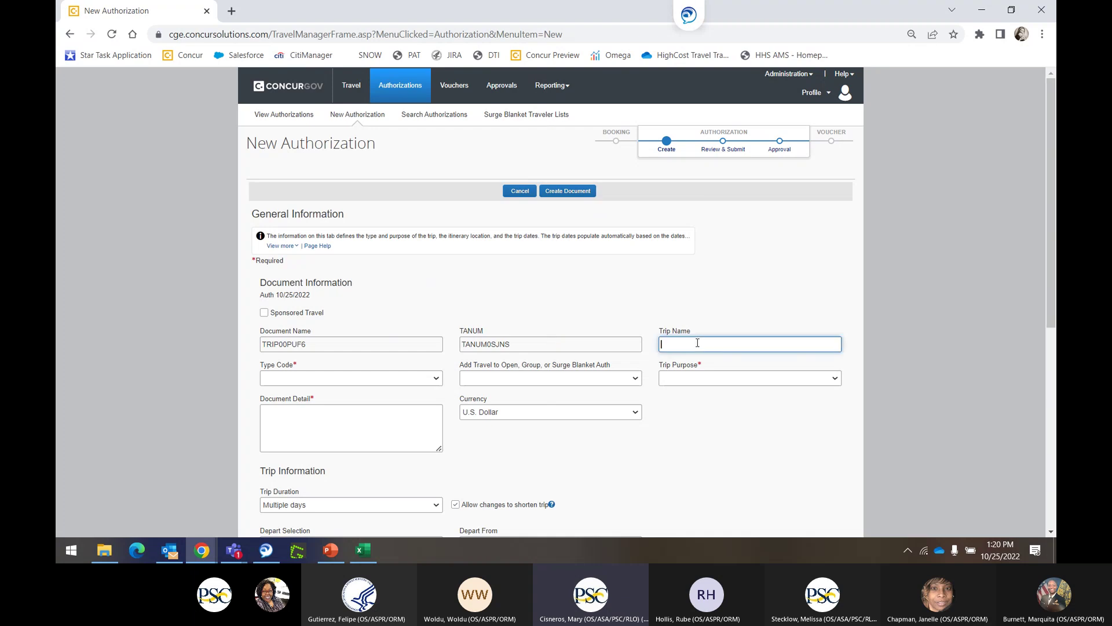
text(San)
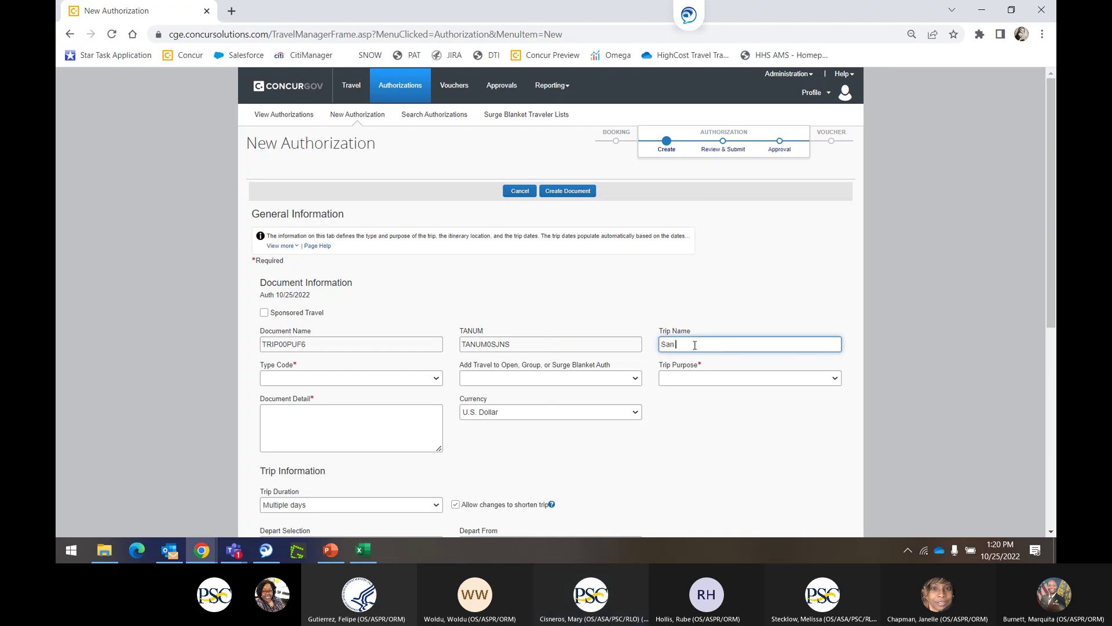
text( Diego Surge Blanket)
key(ctrl+a)
key(ctrl+c)
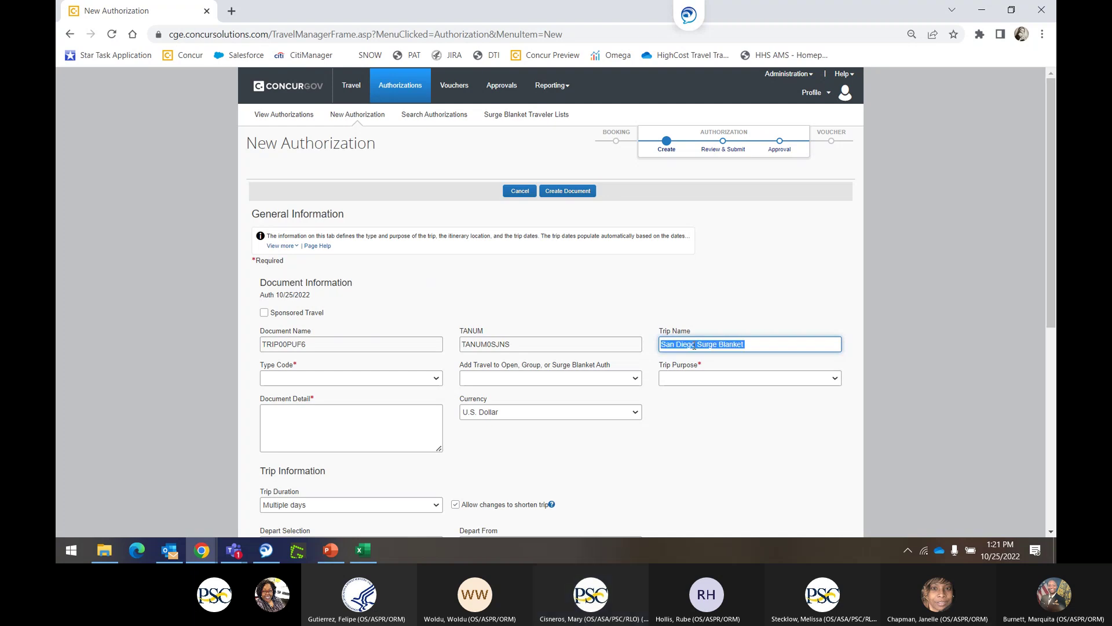
click(340, 431)
key(ctrl+v)
Set type code TDY-TEMP DUTY TRAVEL, link blanket TANUM0SJN8, and purpose MISSION (OPERATIONAL).
click(341, 383)
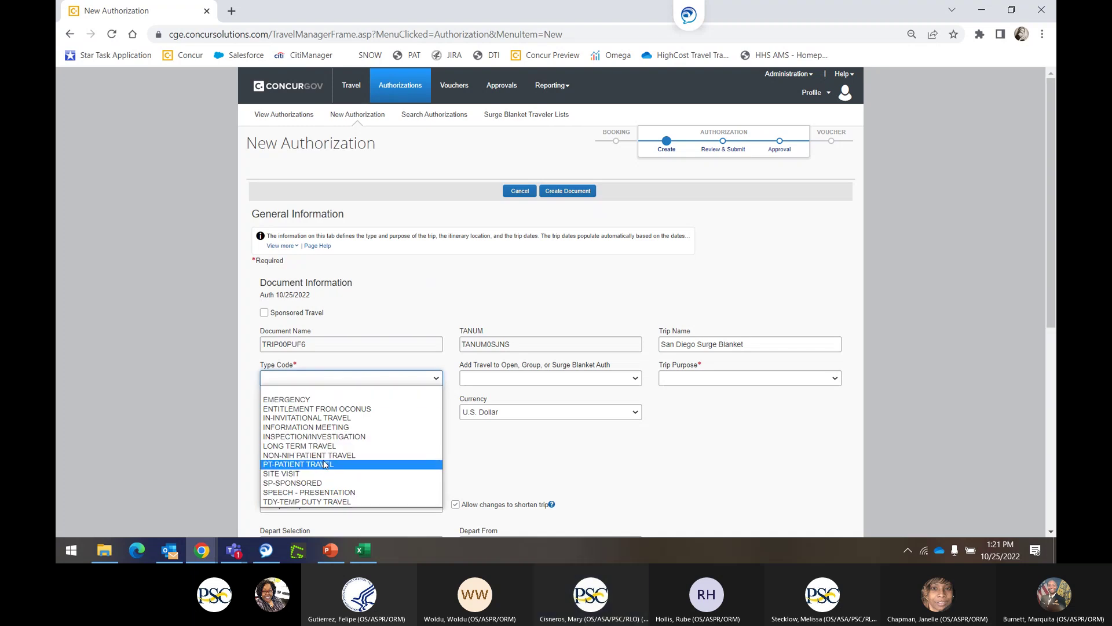
click(335, 502)
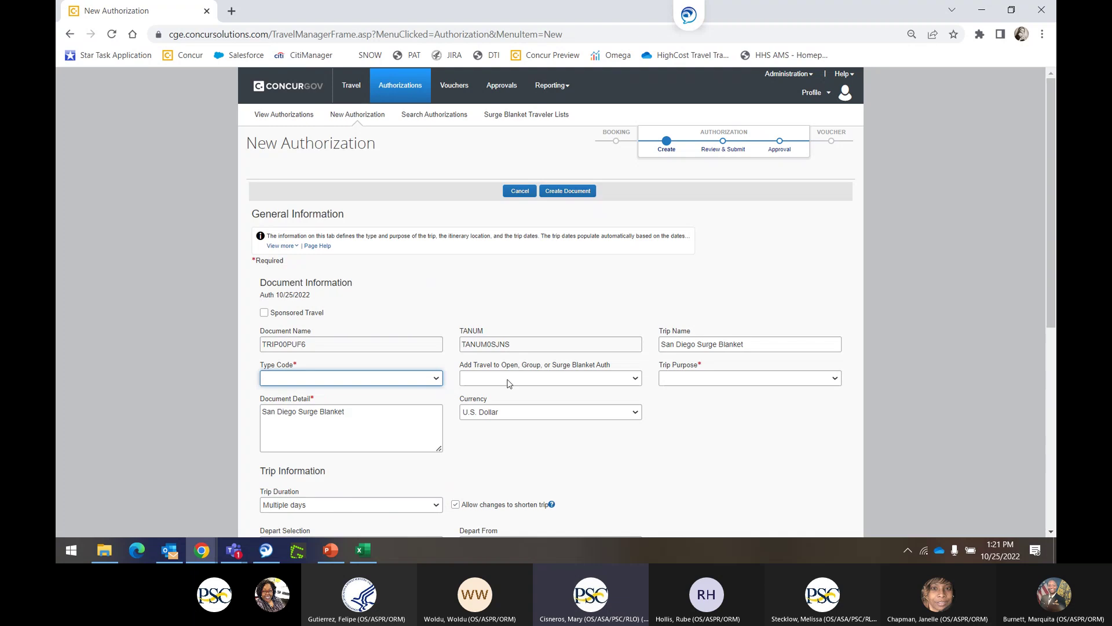
click(510, 385)
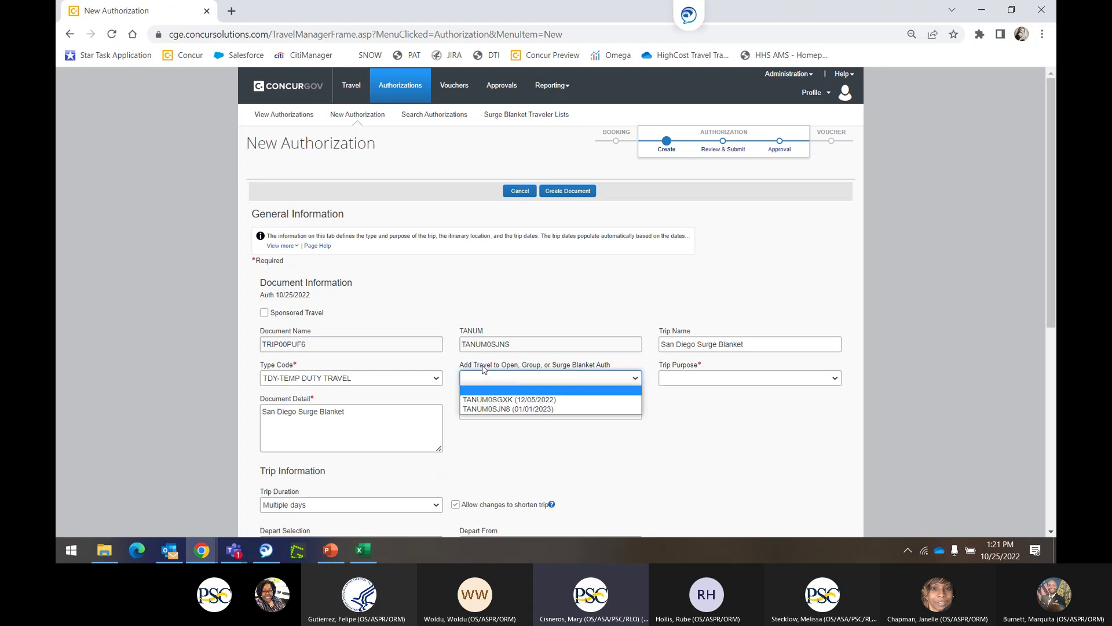
click(507, 410)
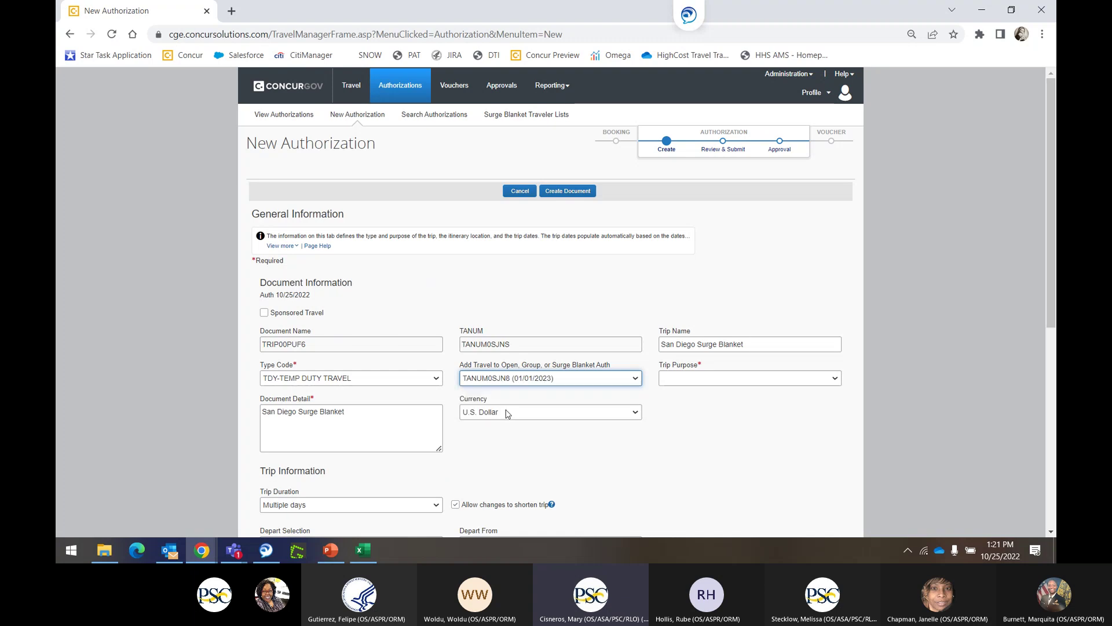
click(693, 381)
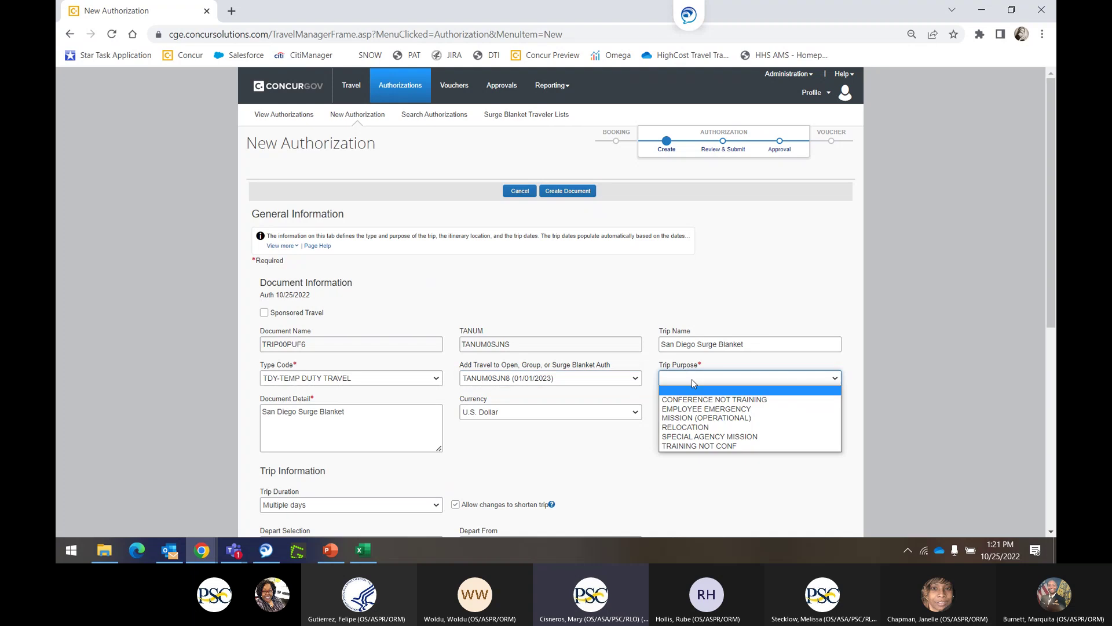
click(687, 418)
scroll(481, 481, down, 6)
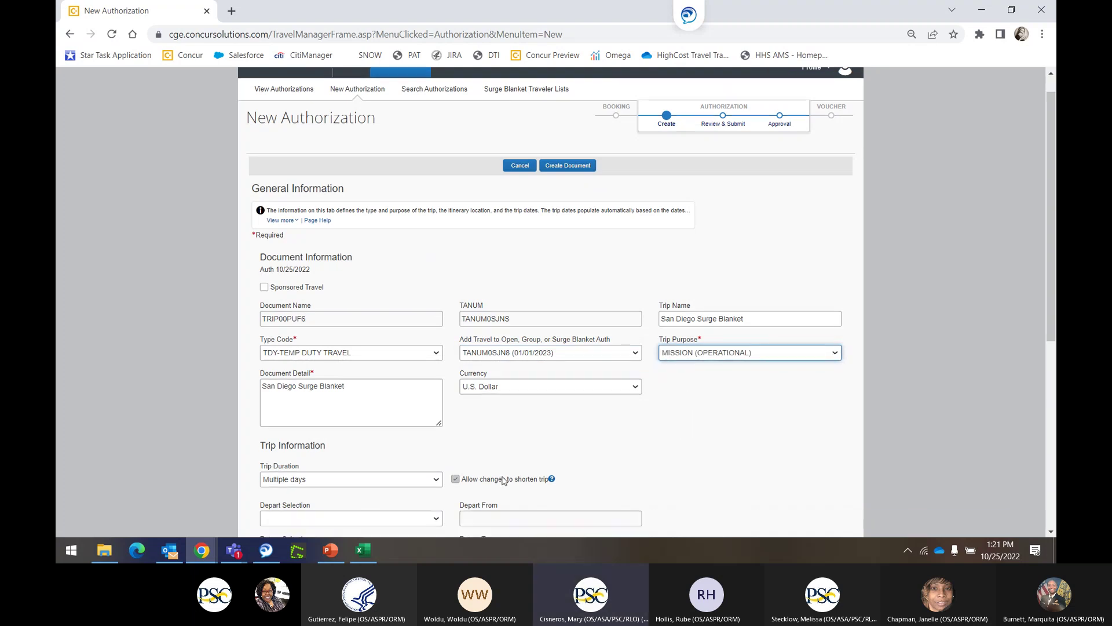
click(284, 282)
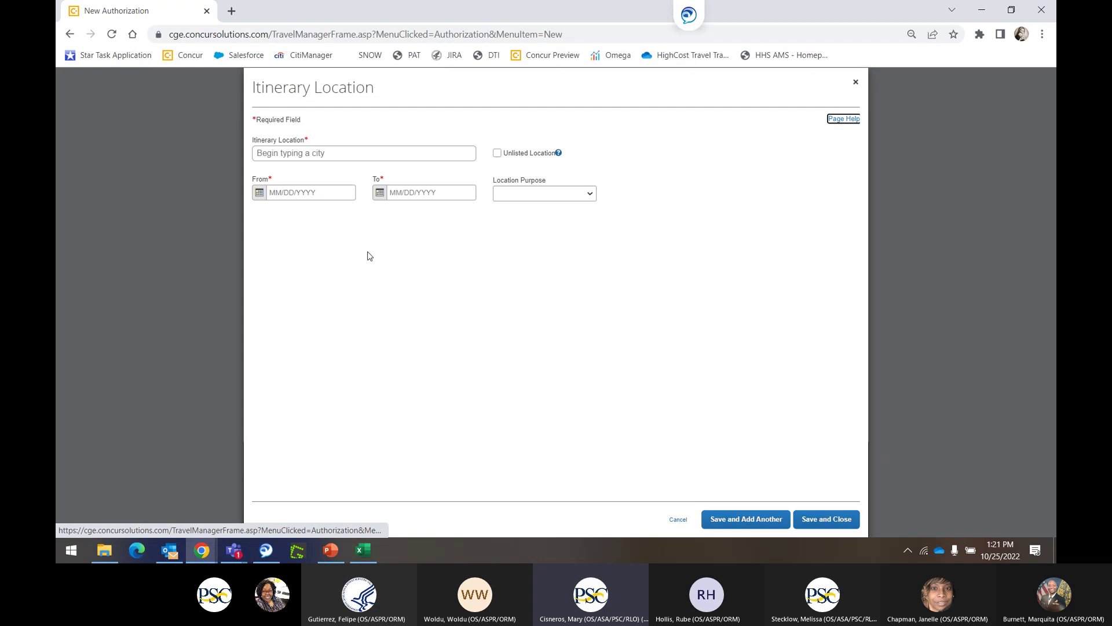
Set the itinerary location to SAN DIEGO, CA starting 01/01/2023.
text(sand)
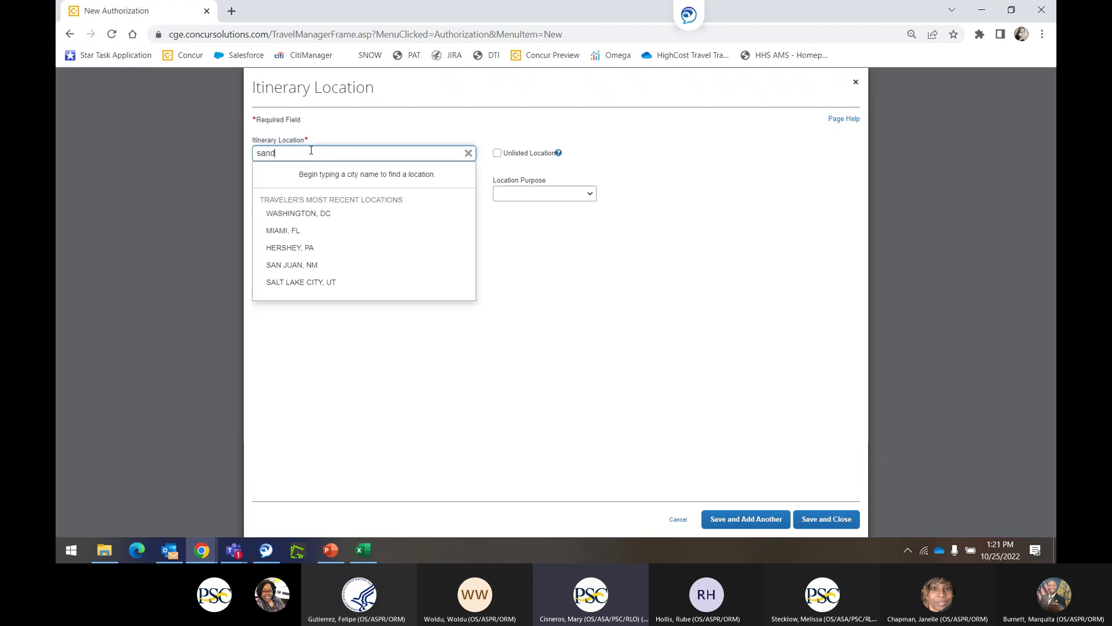
key(BackSpace)
text(d)
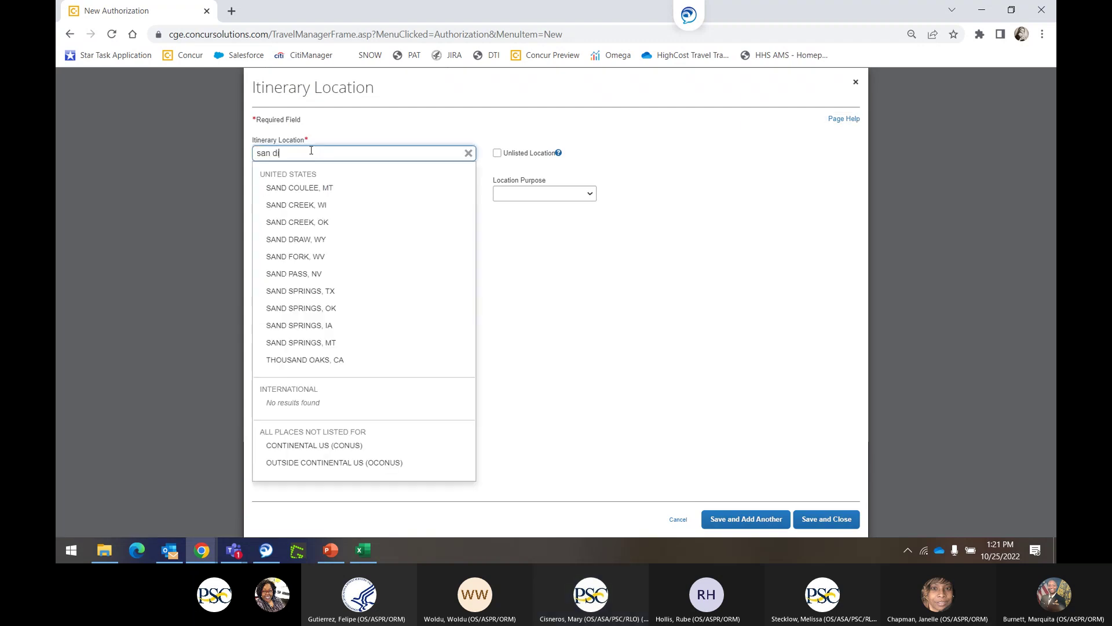
text(iego)
click(268, 190)
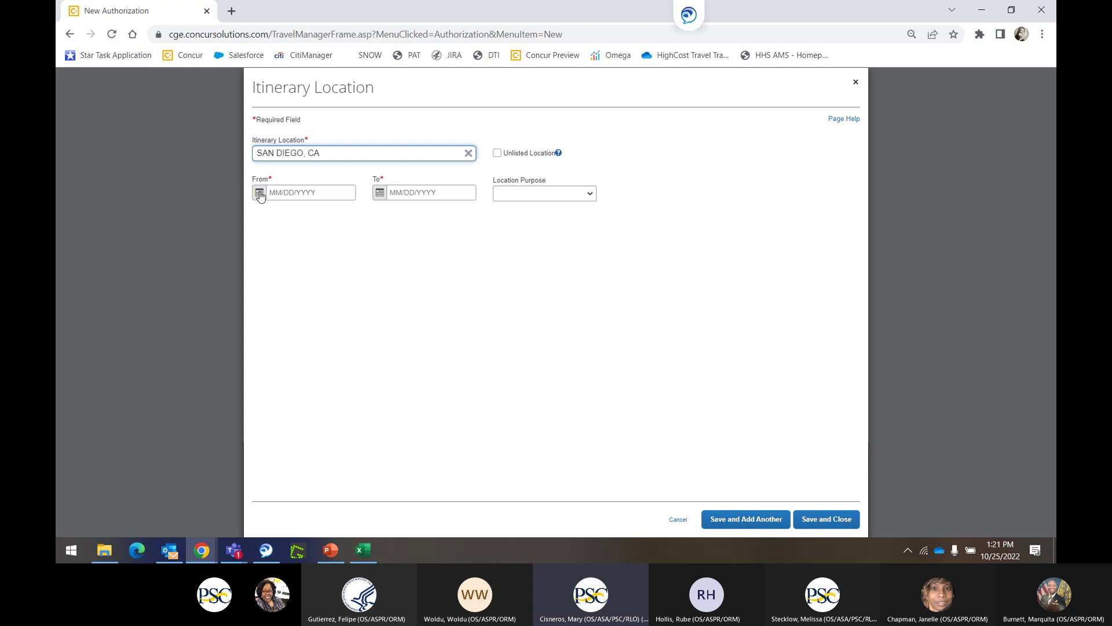
click(259, 193)
click(381, 213)
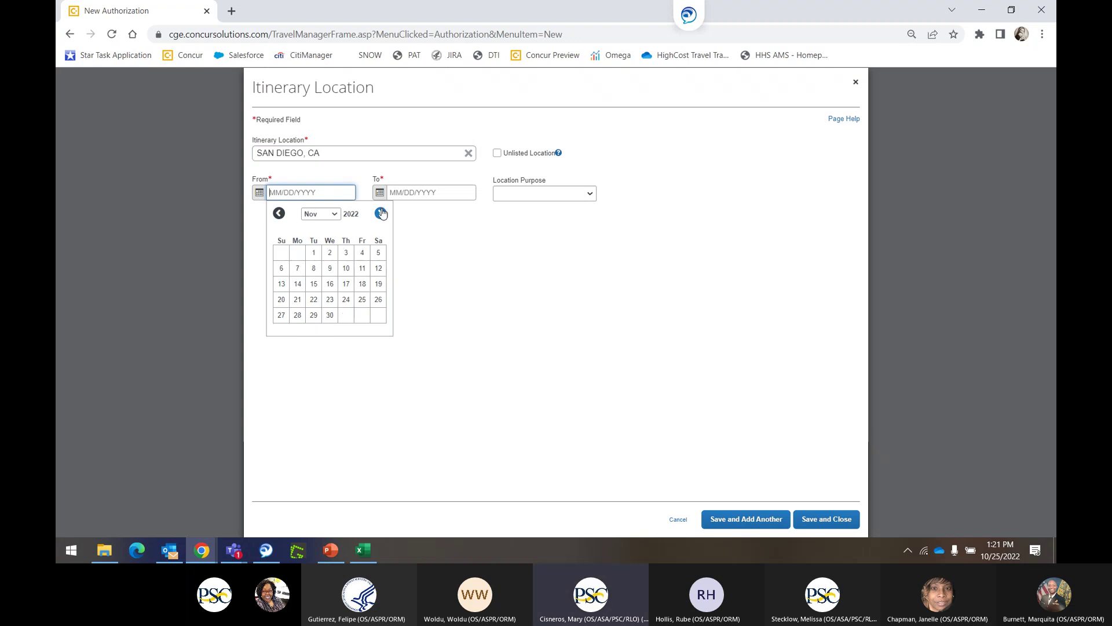
click(380, 213)
click(380, 213)
click(281, 253)
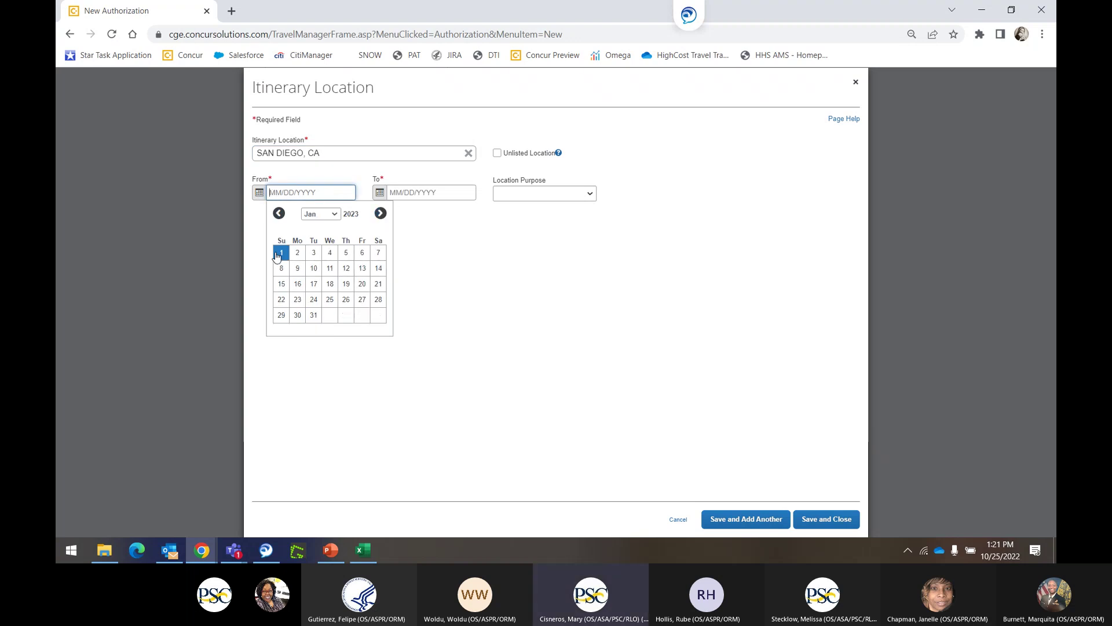
End the location on 01/31/2023 with purpose MISSION (OPERATIONAL) and save it.
click(380, 192)
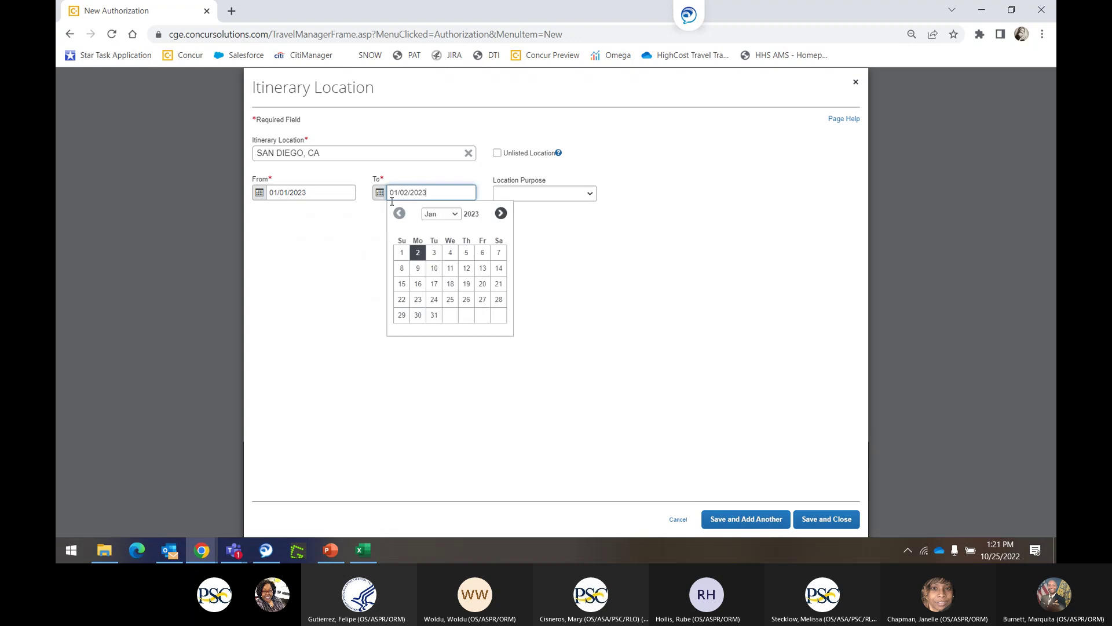
click(434, 315)
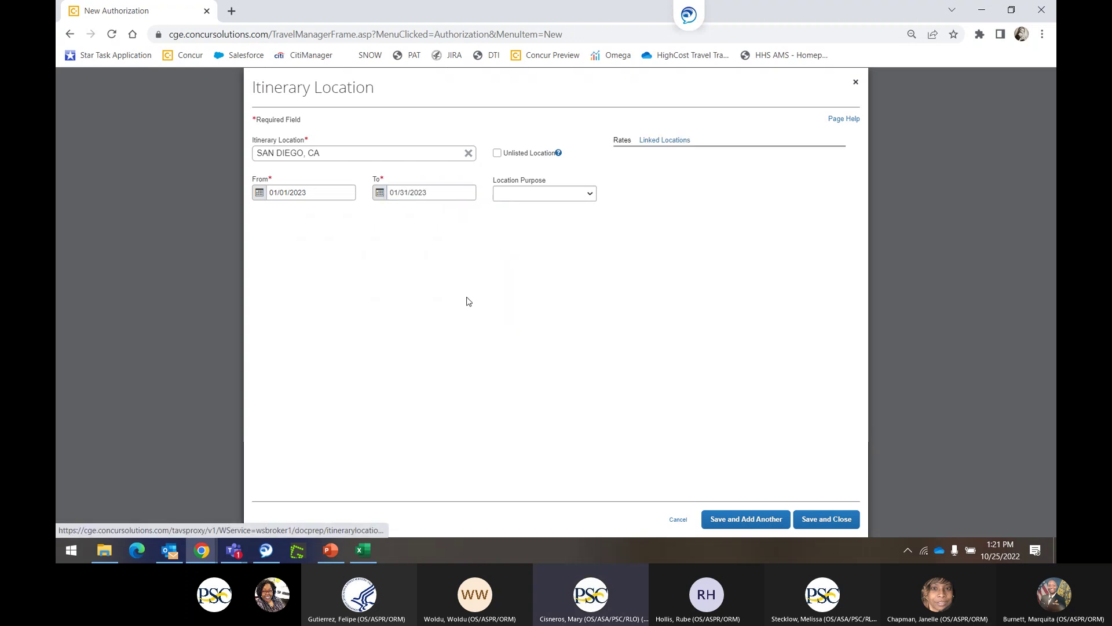
click(544, 193)
click(538, 239)
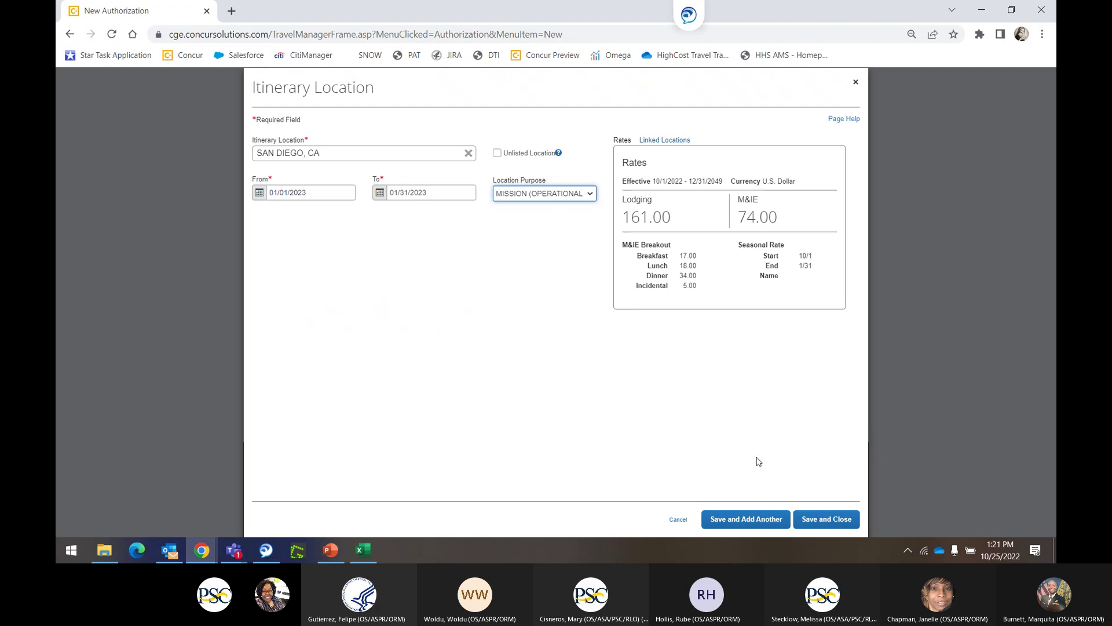
click(823, 521)
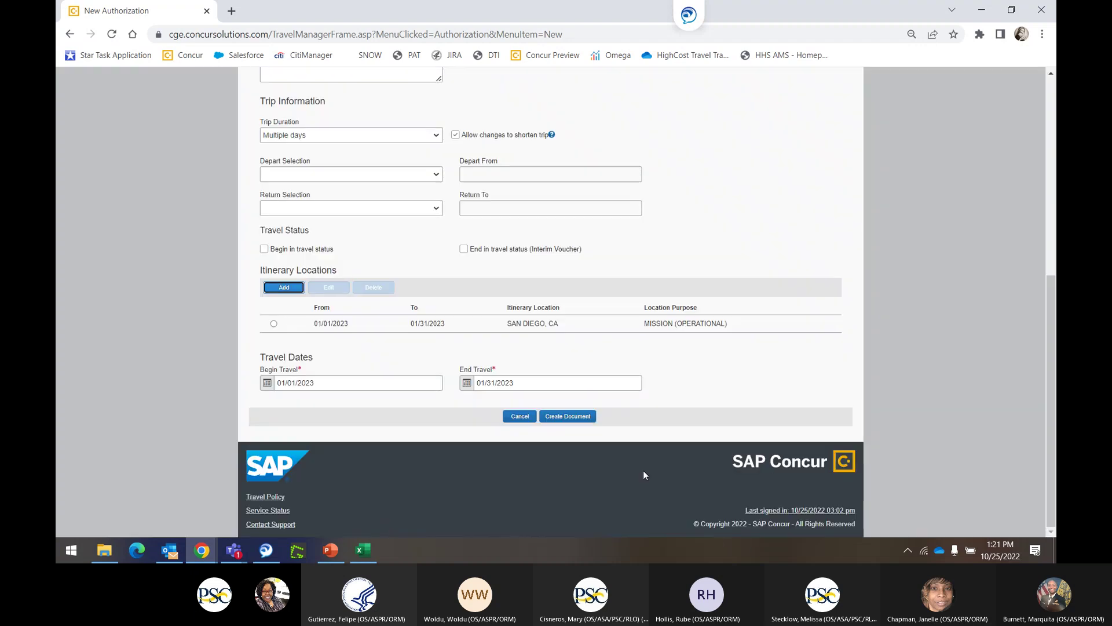
scroll(707, 452, up, 2)
scroll(708, 456, up, 4)
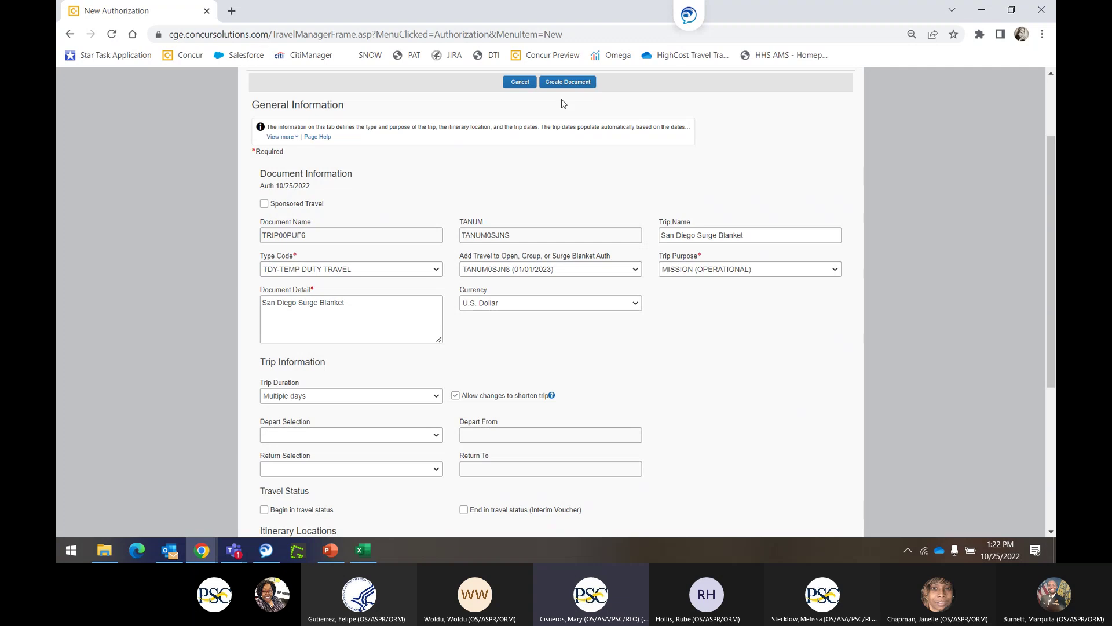
click(568, 82)
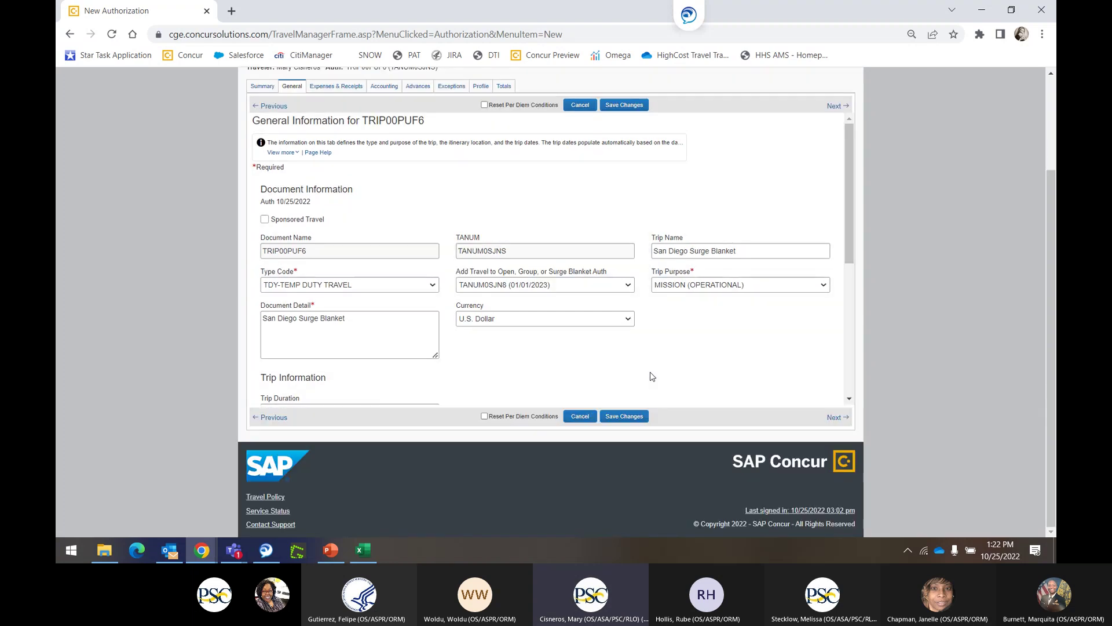
click(328, 86)
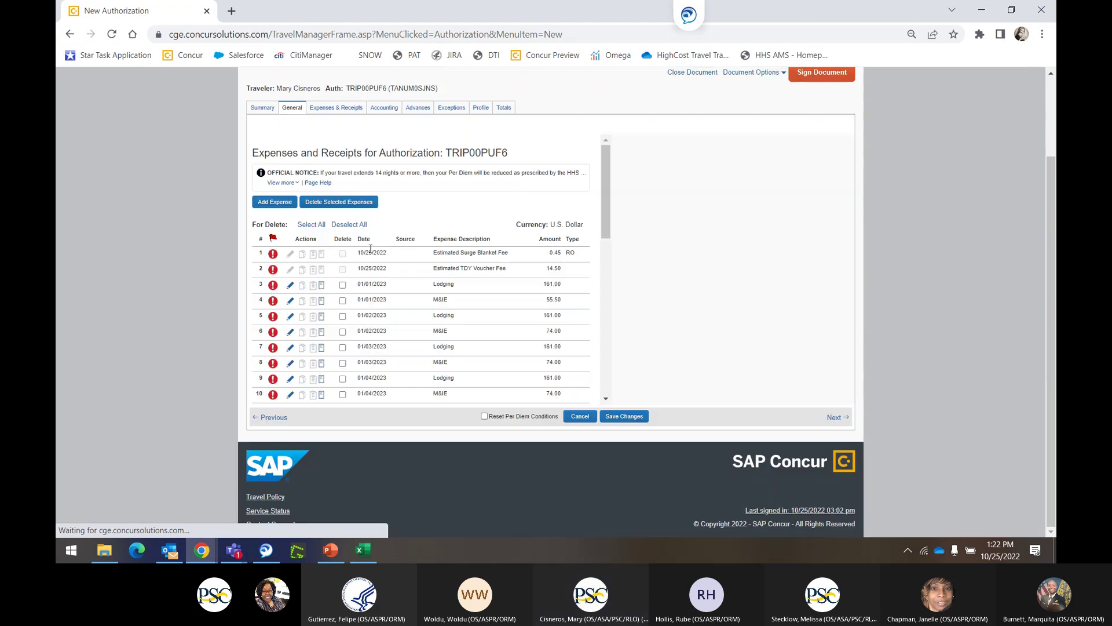
Add a 50.00 First Bag Airline Fee expense dated 01/01/2023.
click(273, 204)
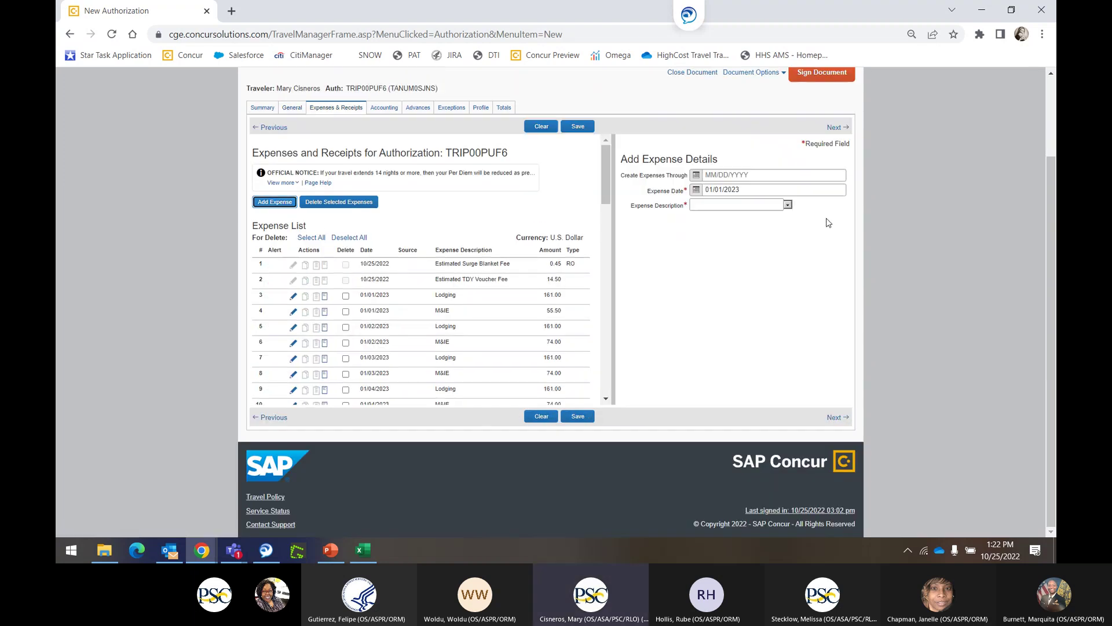
click(761, 206)
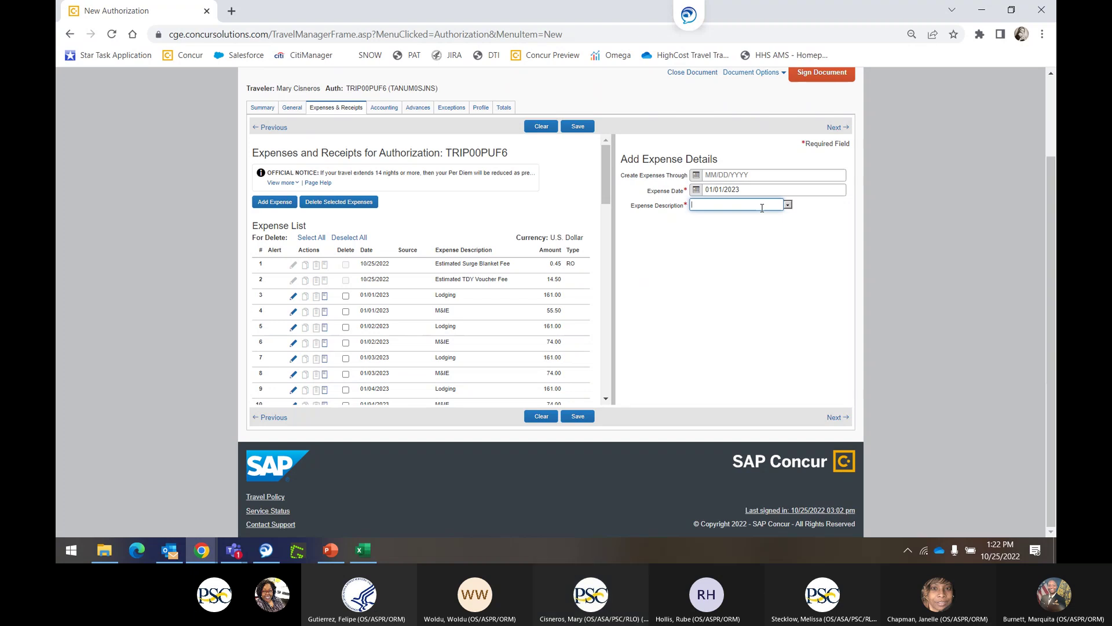
text(fir)
click(746, 216)
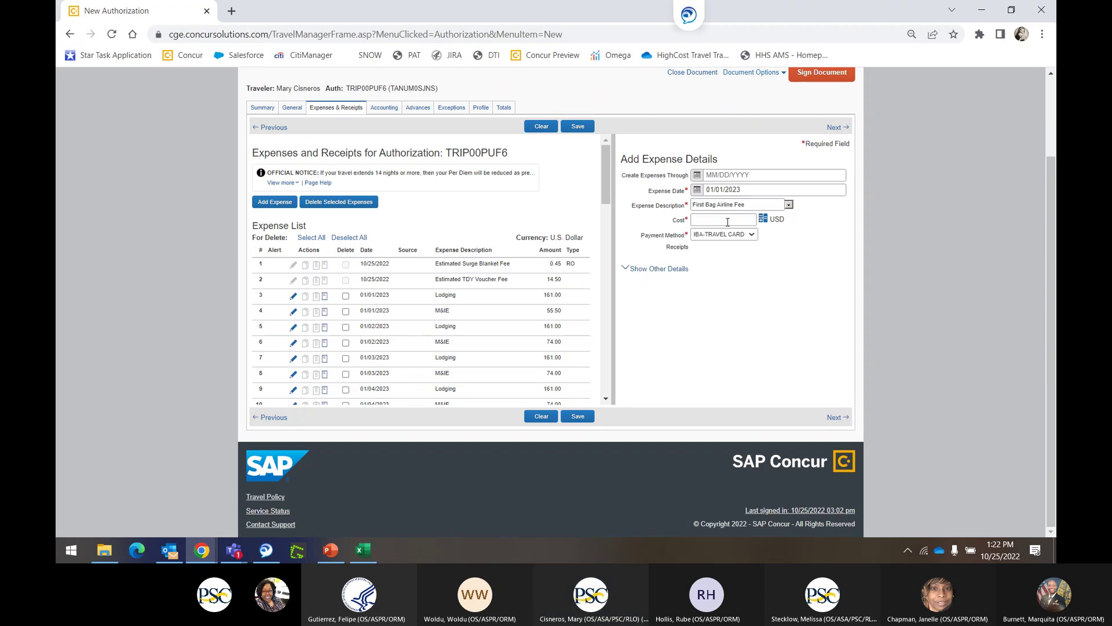
click(709, 221)
click(578, 127)
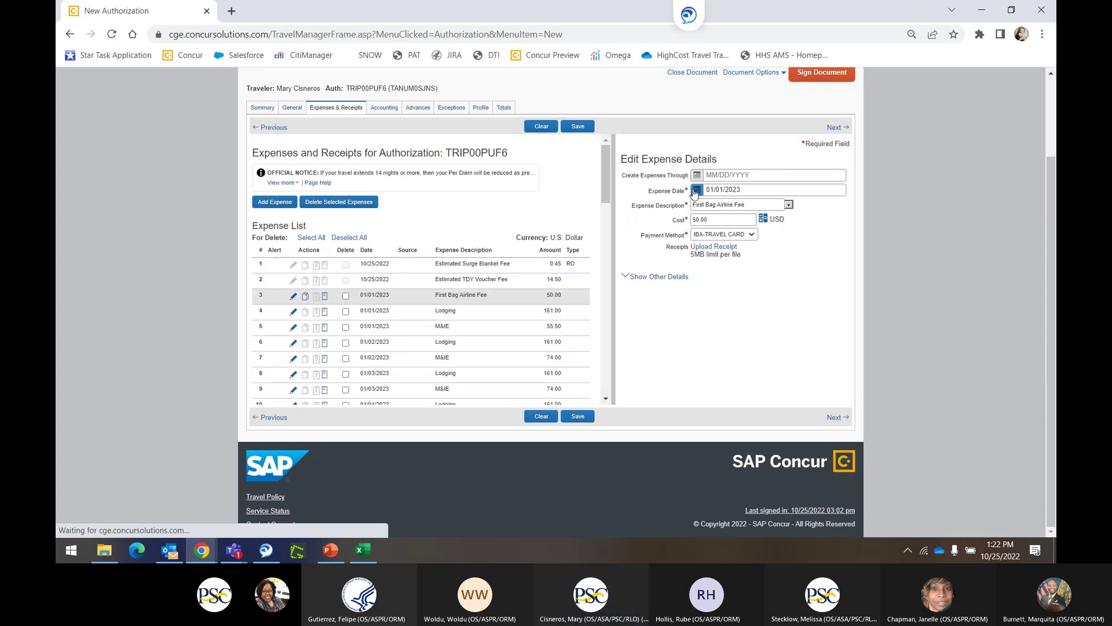
Add a second 50.00 First Bag Airline Fee expense dated 01/31/2023.
click(276, 203)
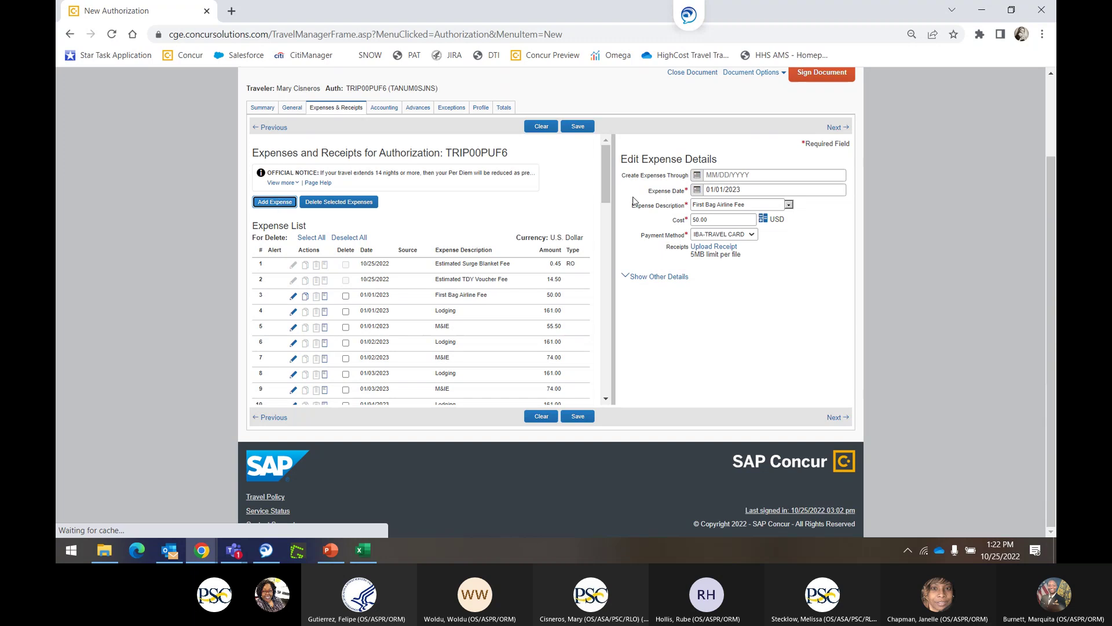
click(695, 191)
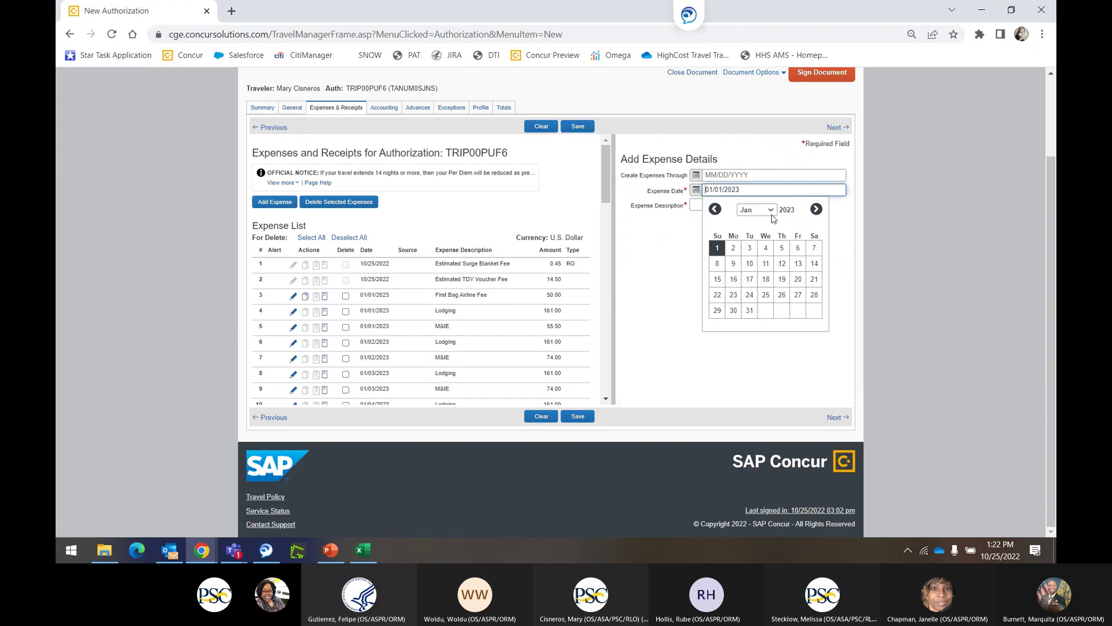
click(750, 311)
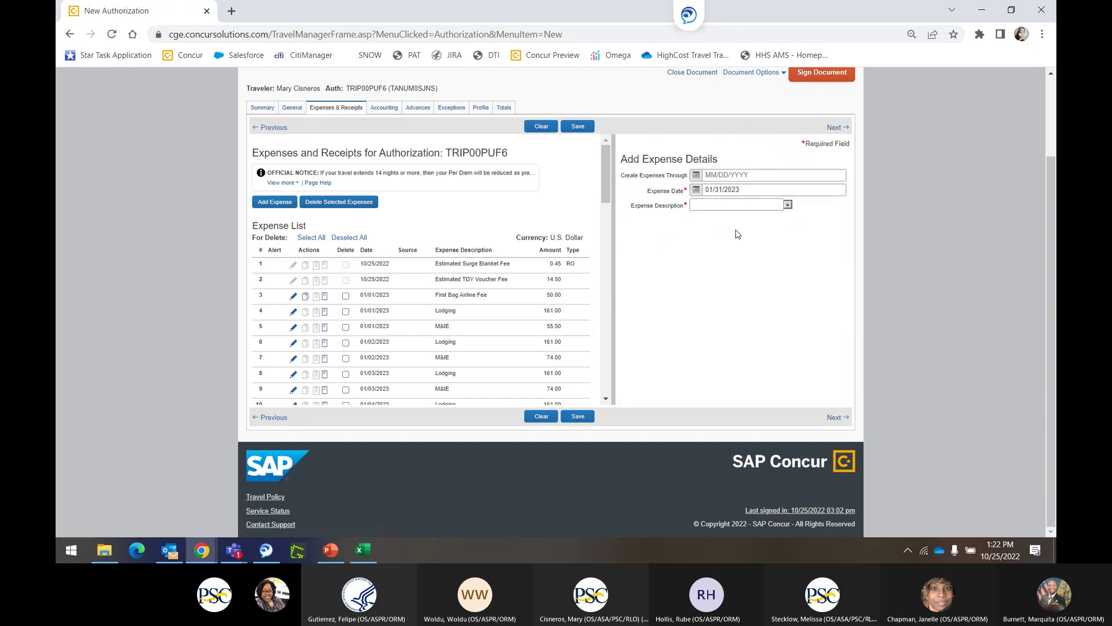
click(710, 205)
text(fir)
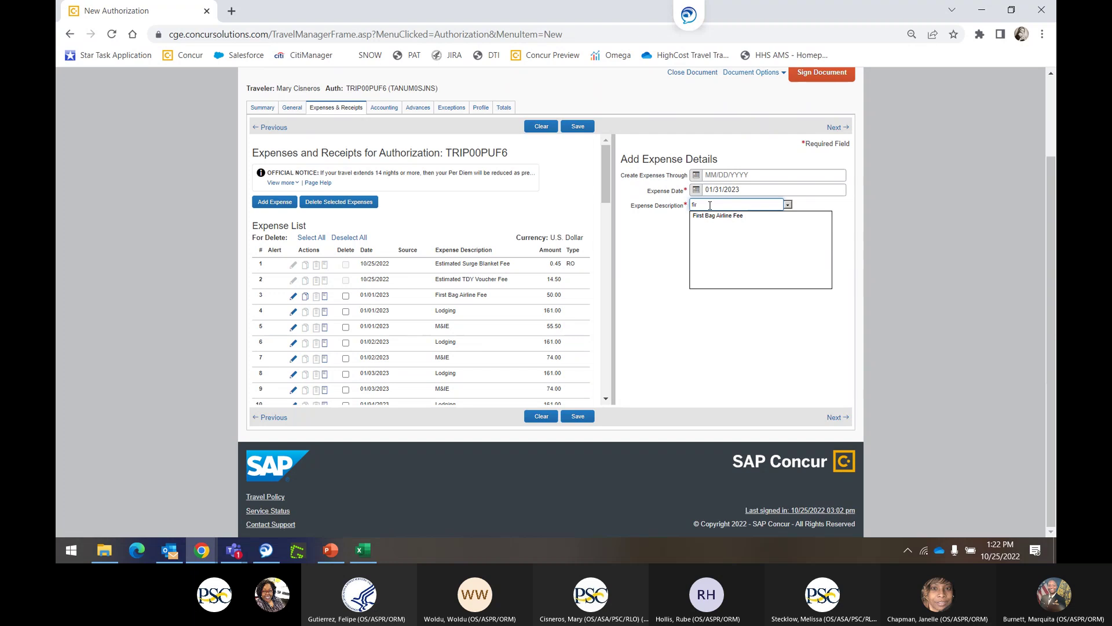
click(708, 216)
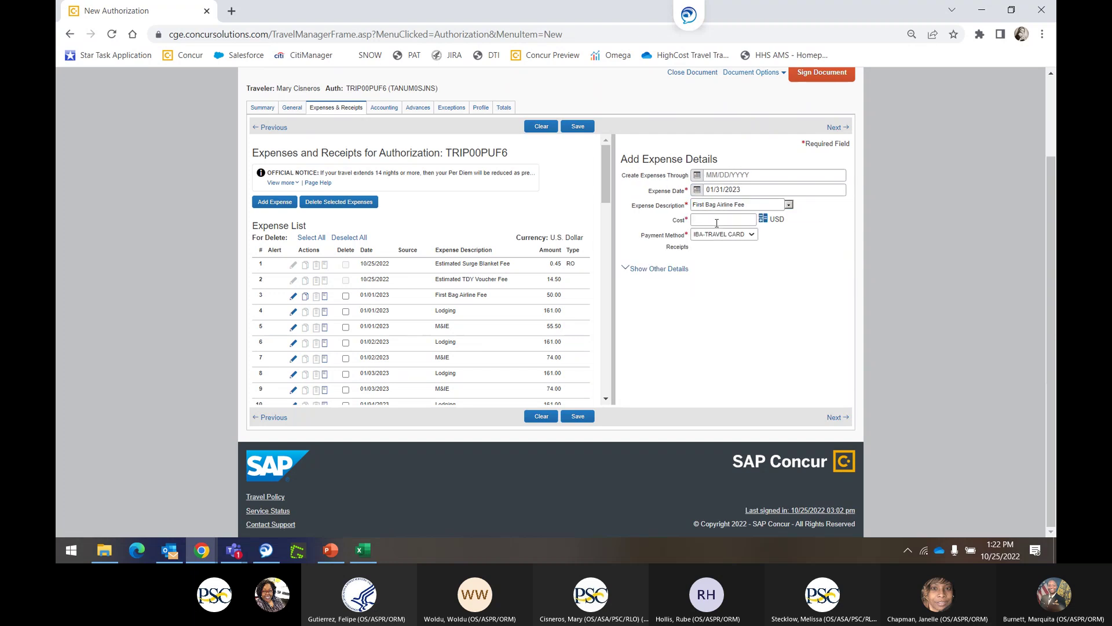
click(716, 222)
click(578, 126)
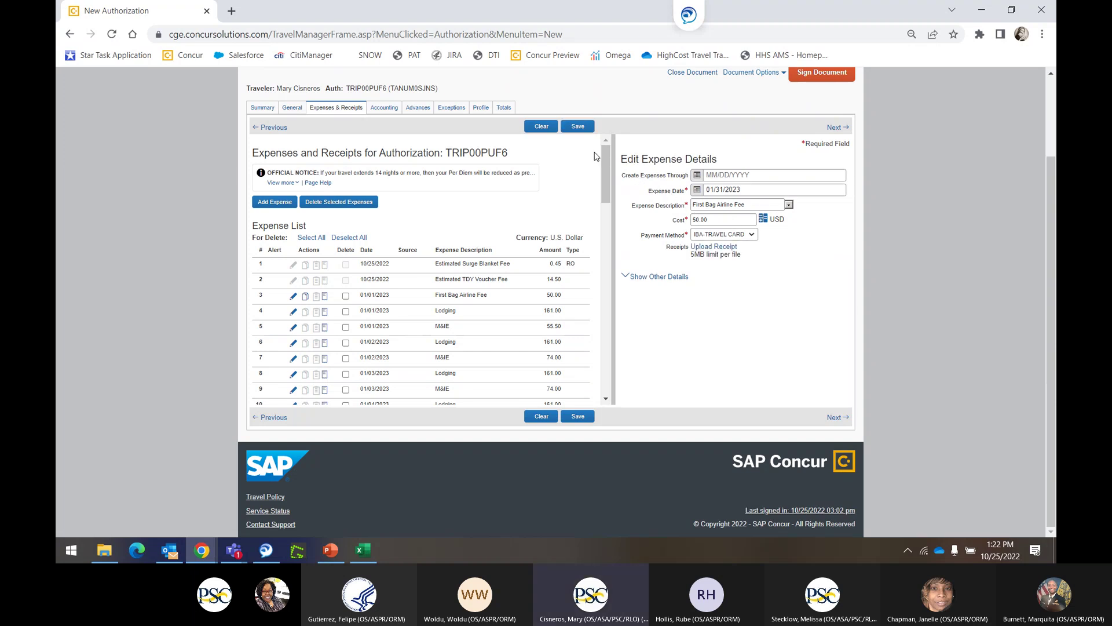
click(576, 129)
click(269, 205)
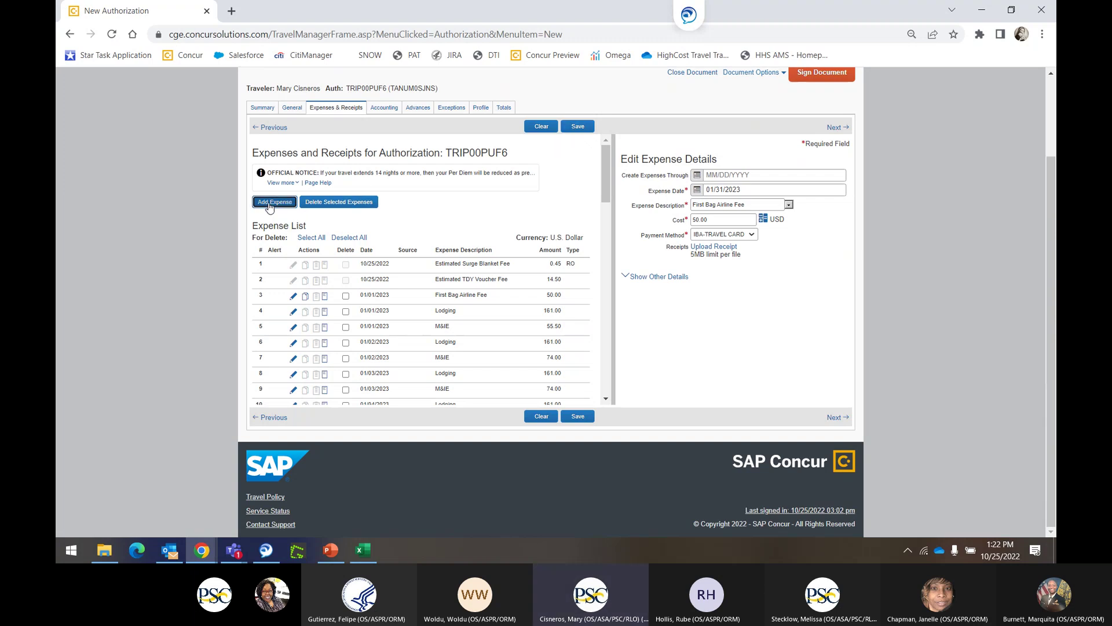
Add a 100.00 Gasoline-Rental/ Car expense dated 01/06/2023 and review the expense list.
click(788, 205)
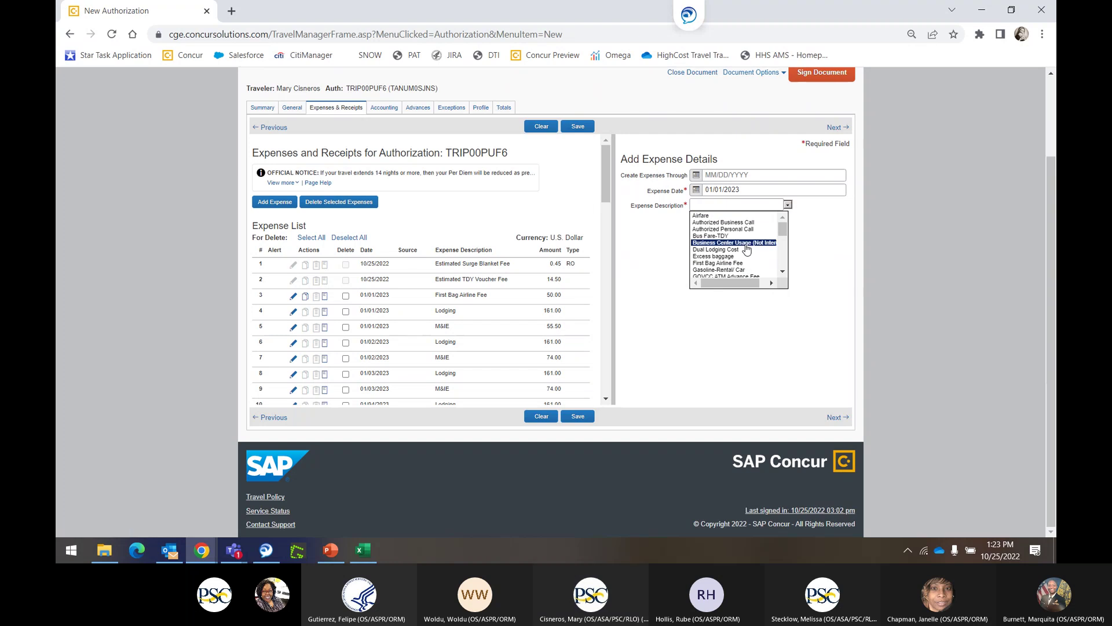
click(745, 270)
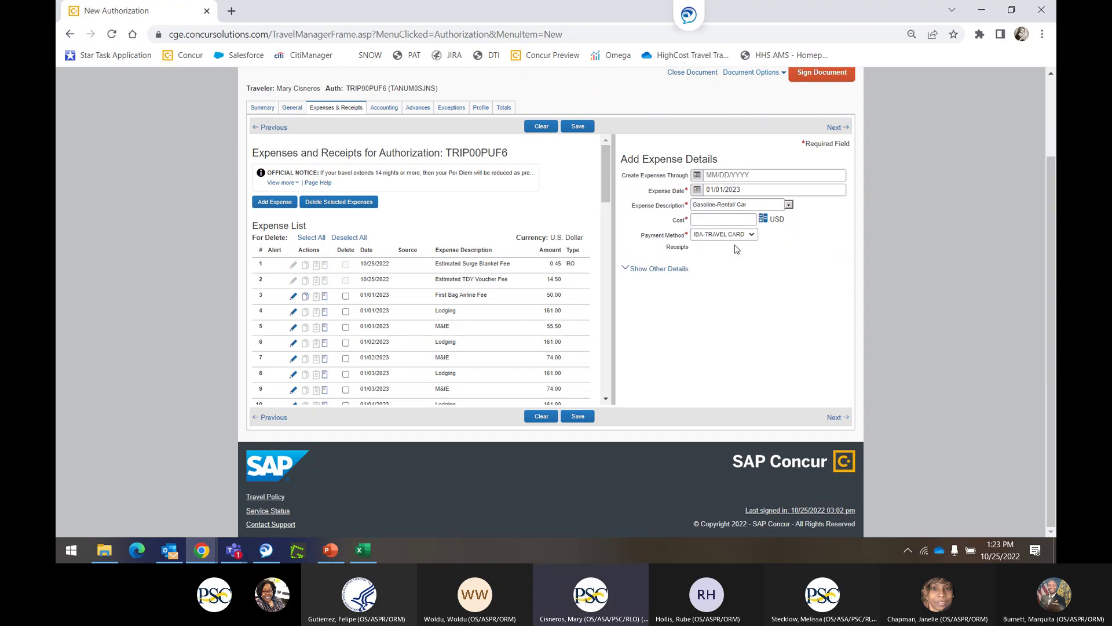
click(725, 223)
click(697, 189)
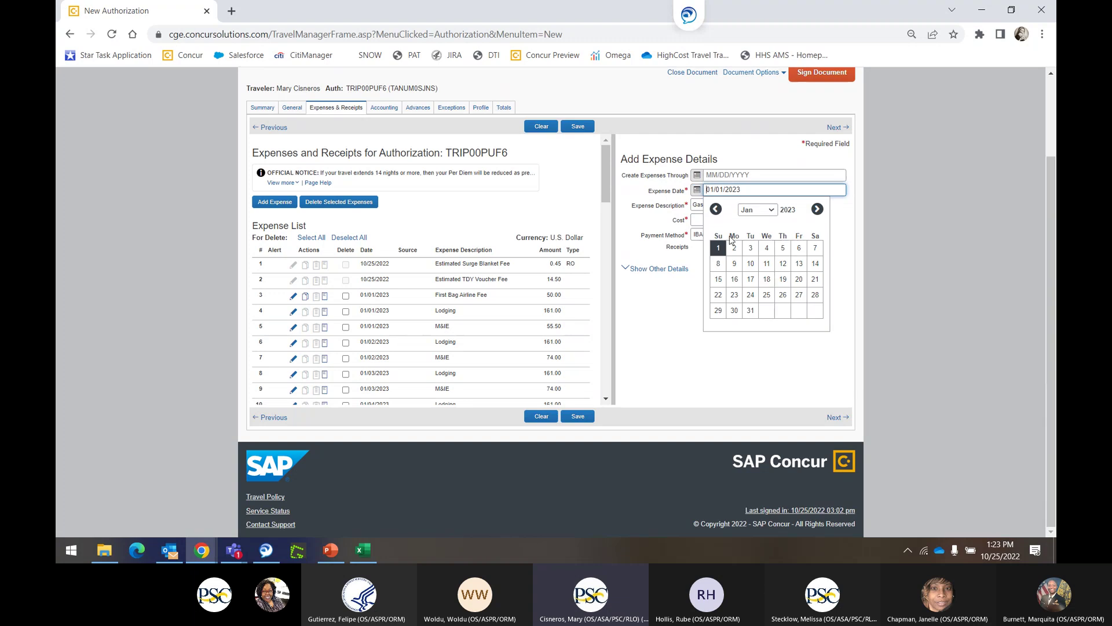
click(799, 248)
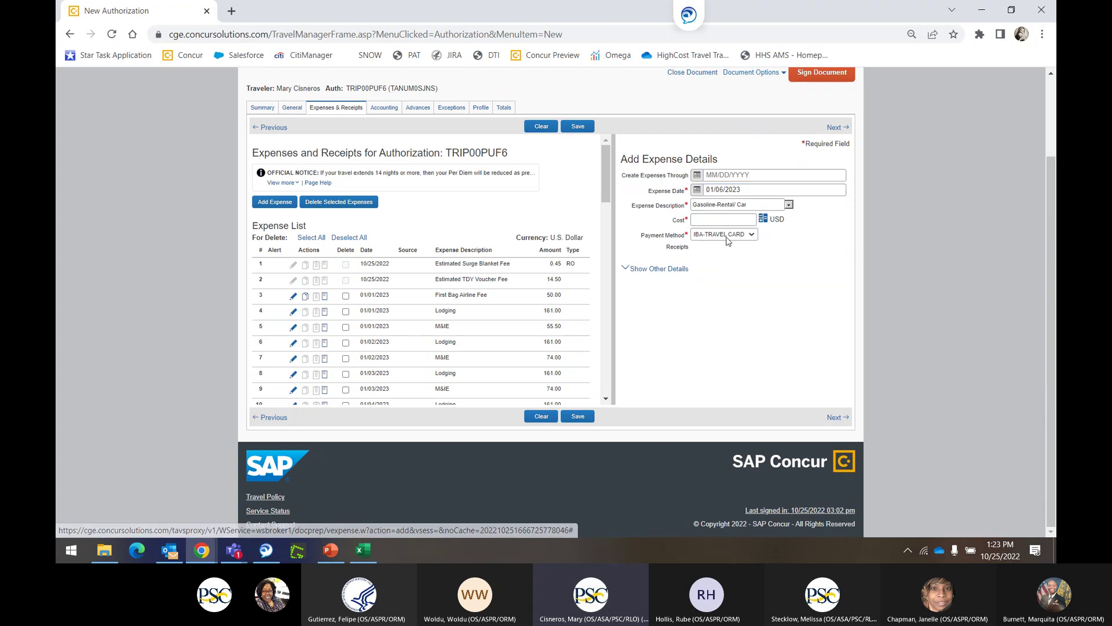
click(714, 220)
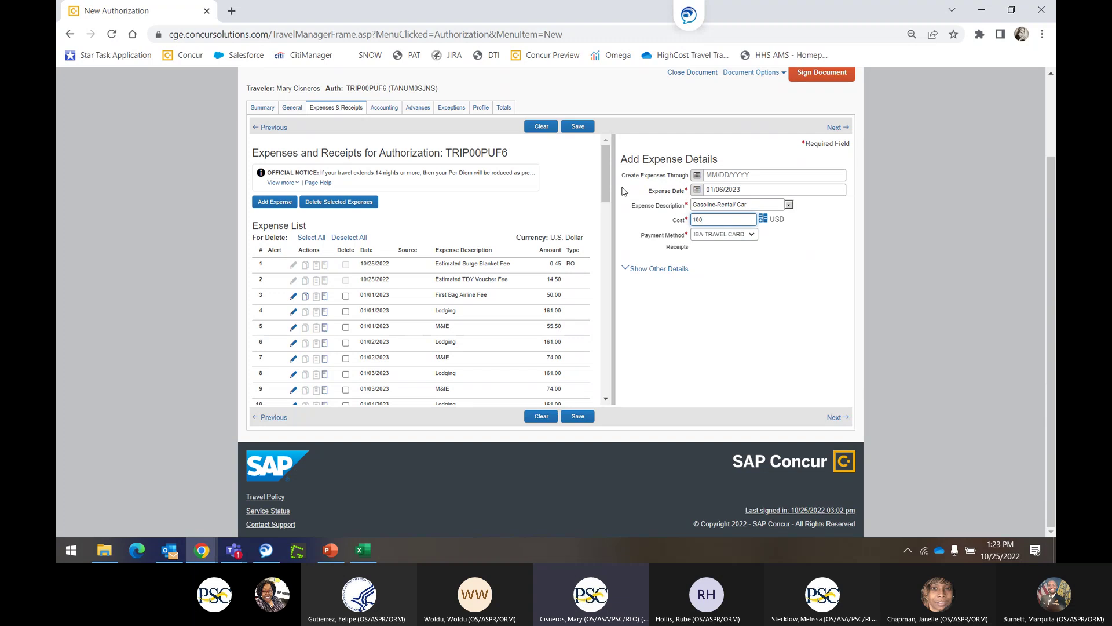
click(578, 126)
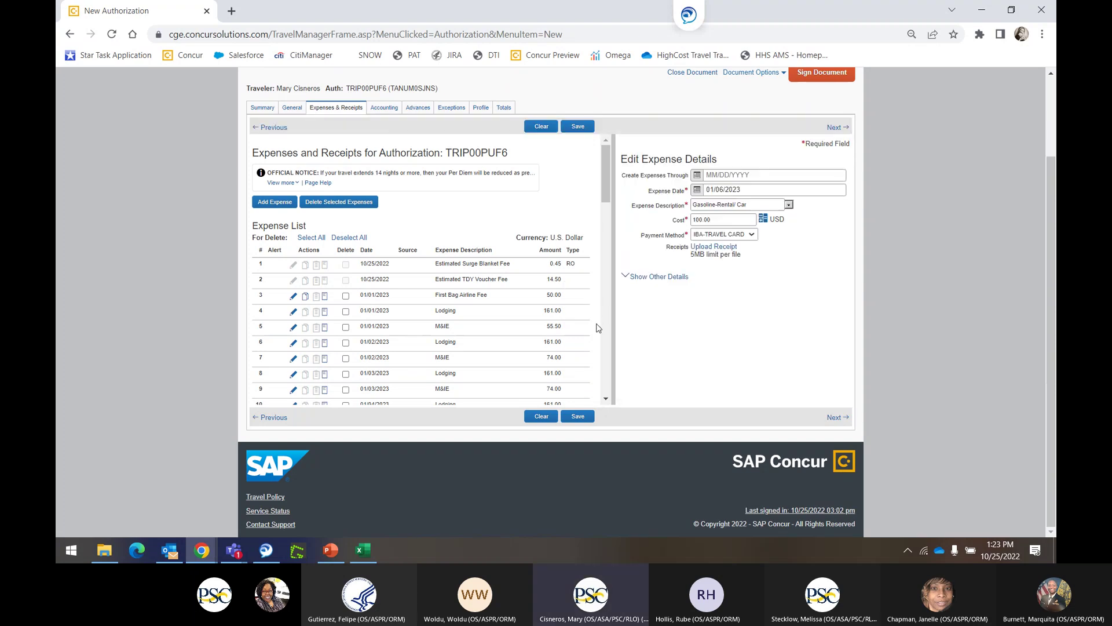
scroll(527, 281, down, 3)
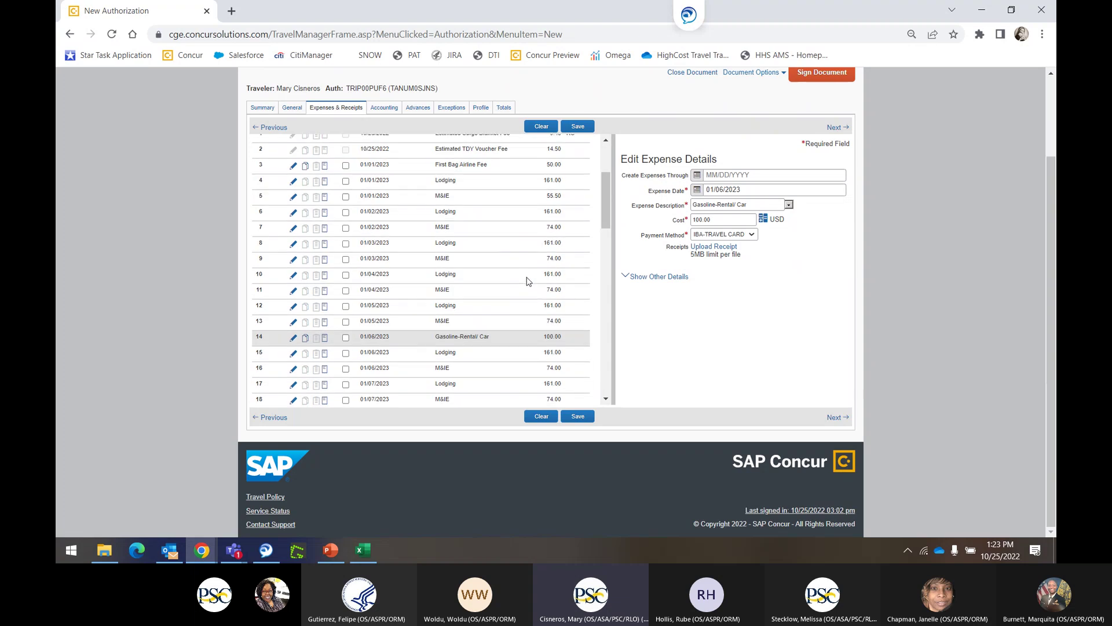
scroll(526, 282, down, 15)
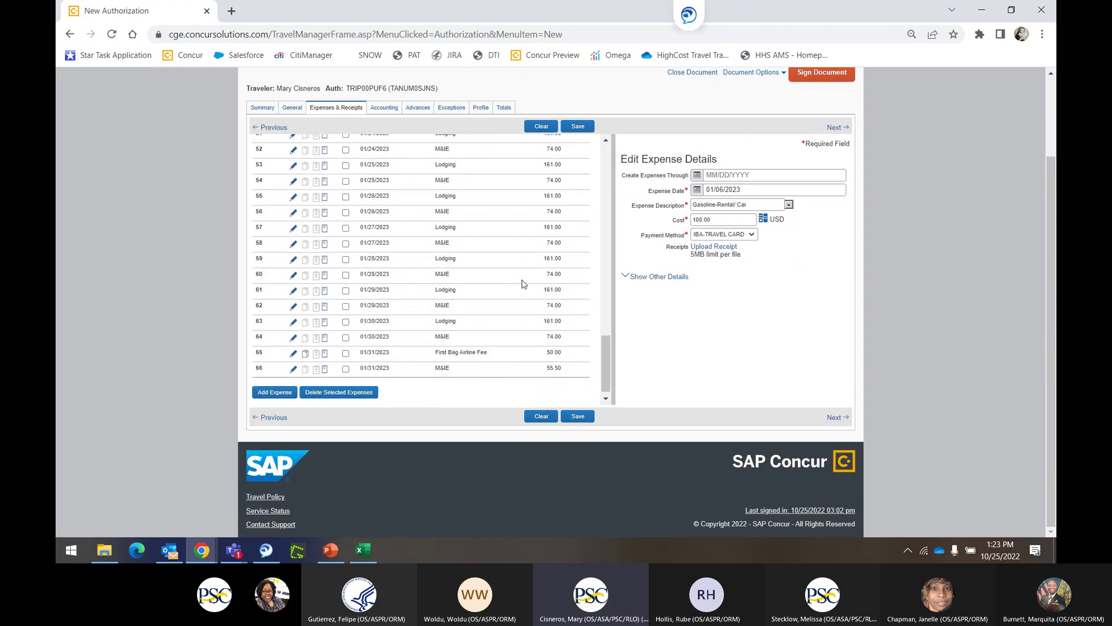
scroll(524, 284, up, 20)
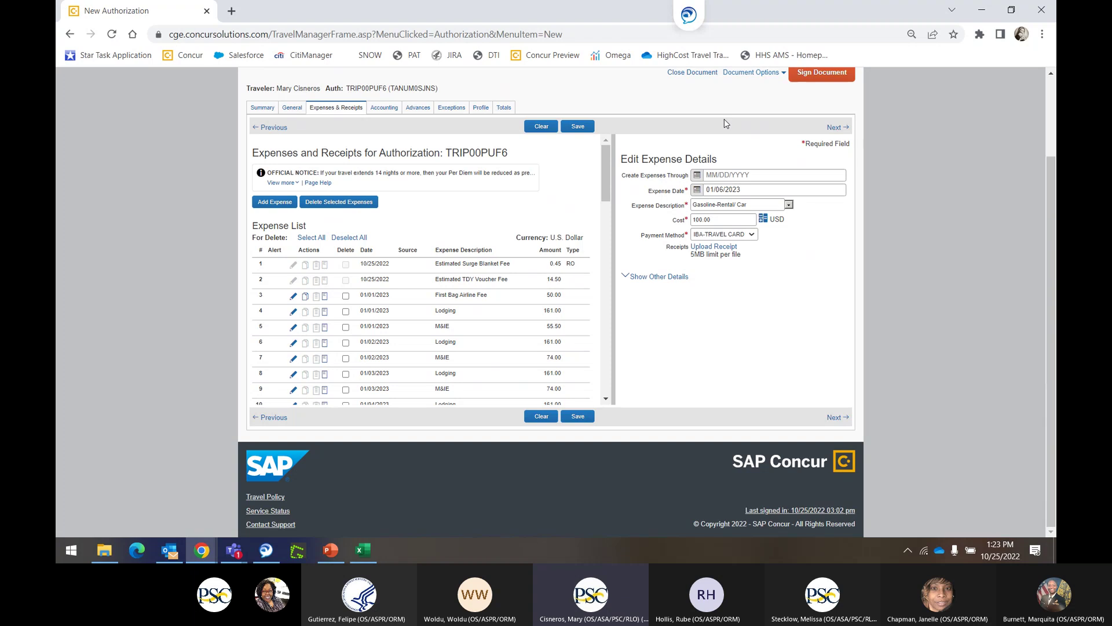
scroll(733, 129, up, 2)
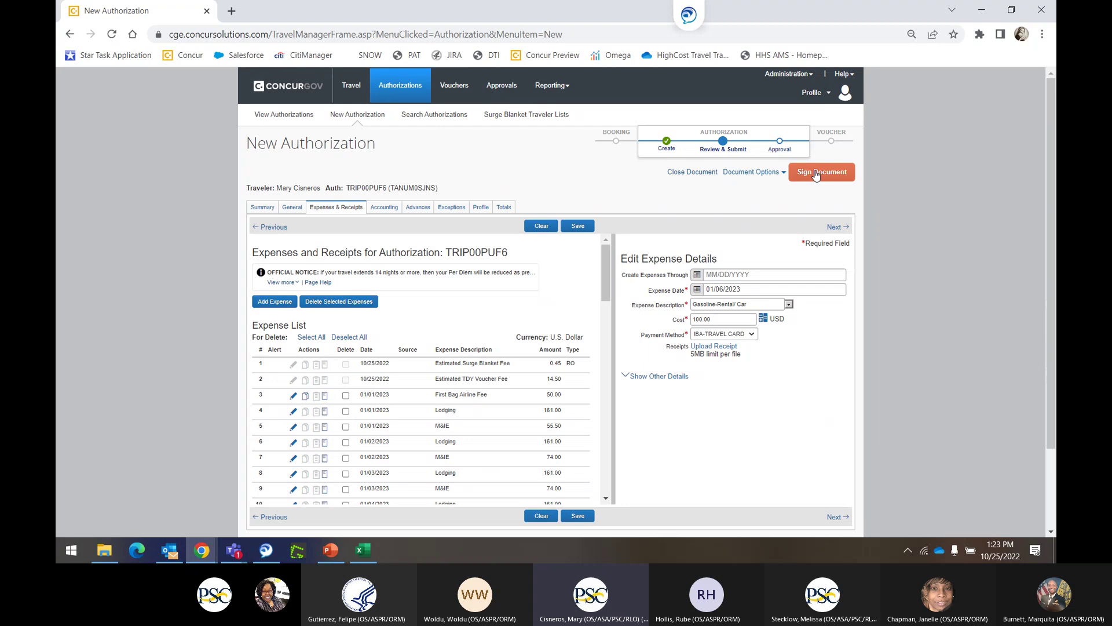
click(816, 174)
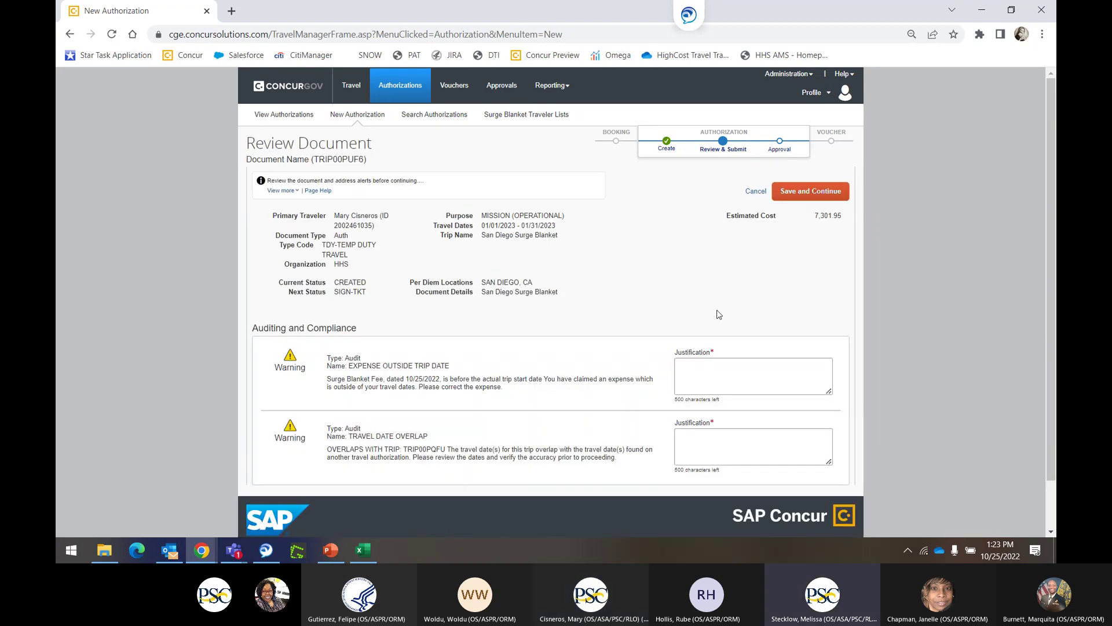
click(754, 191)
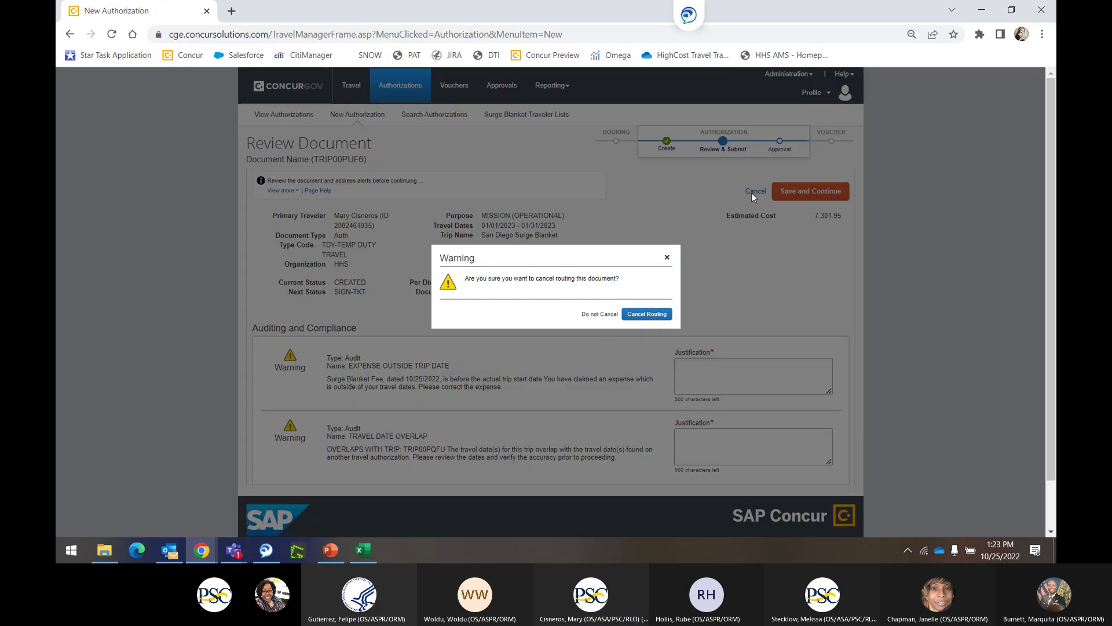
click(635, 318)
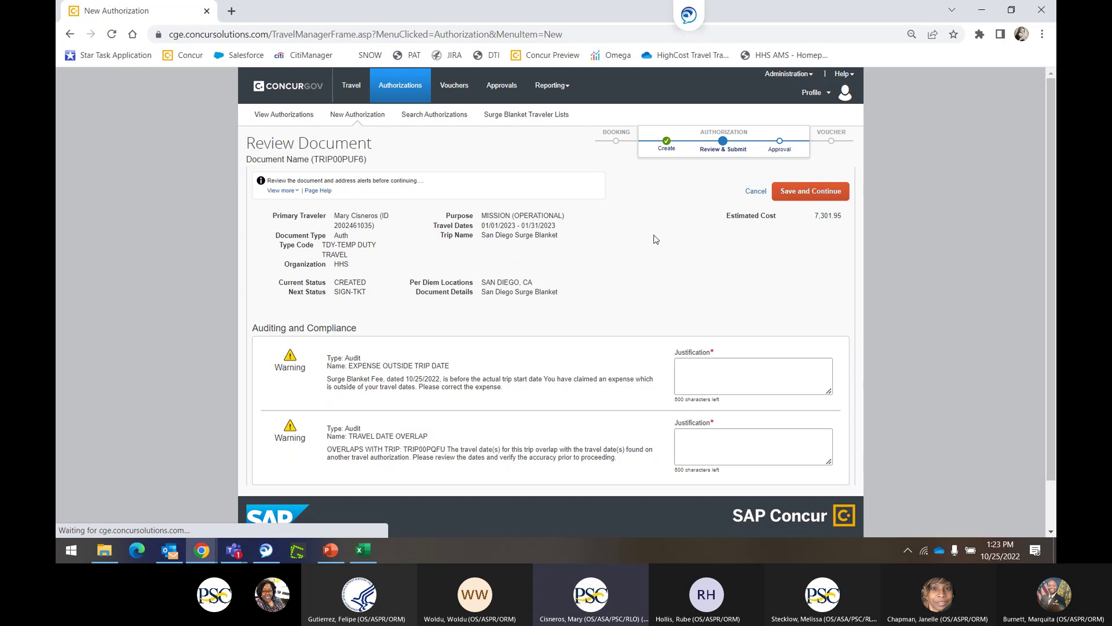
click(751, 193)
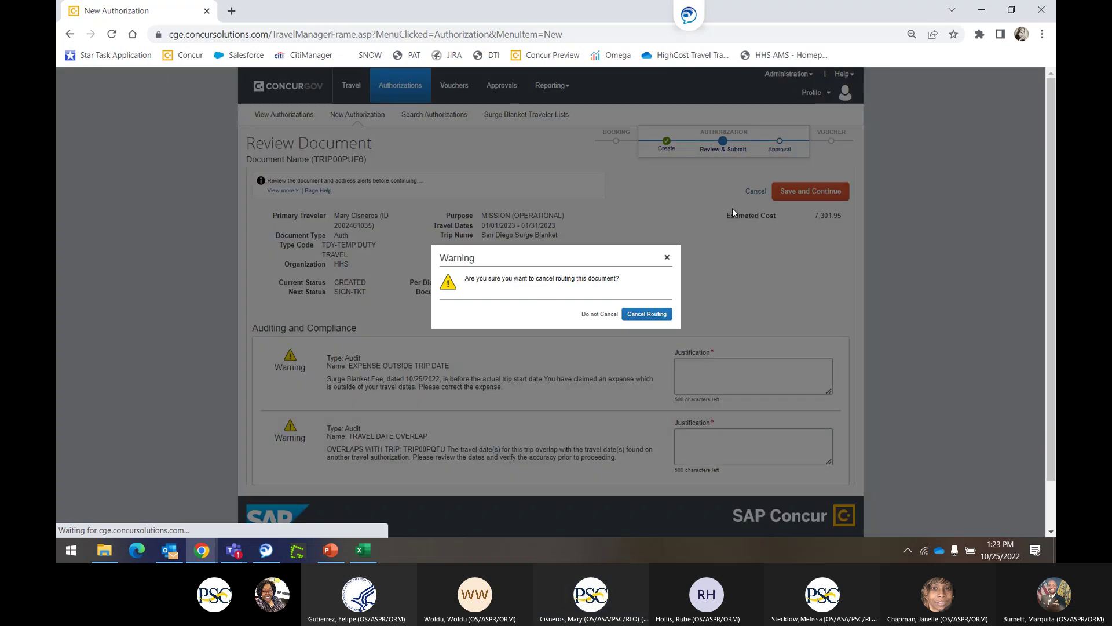
click(667, 258)
click(476, 212)
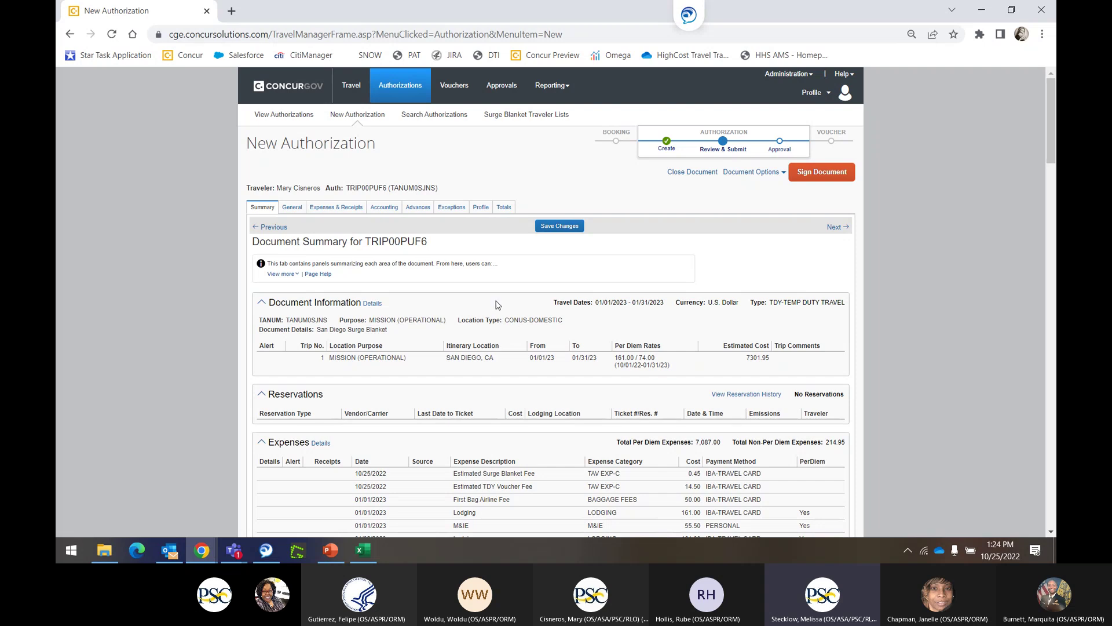
In the Accounting tab, set the accounting organization to HHSHCAB.
click(387, 209)
click(349, 318)
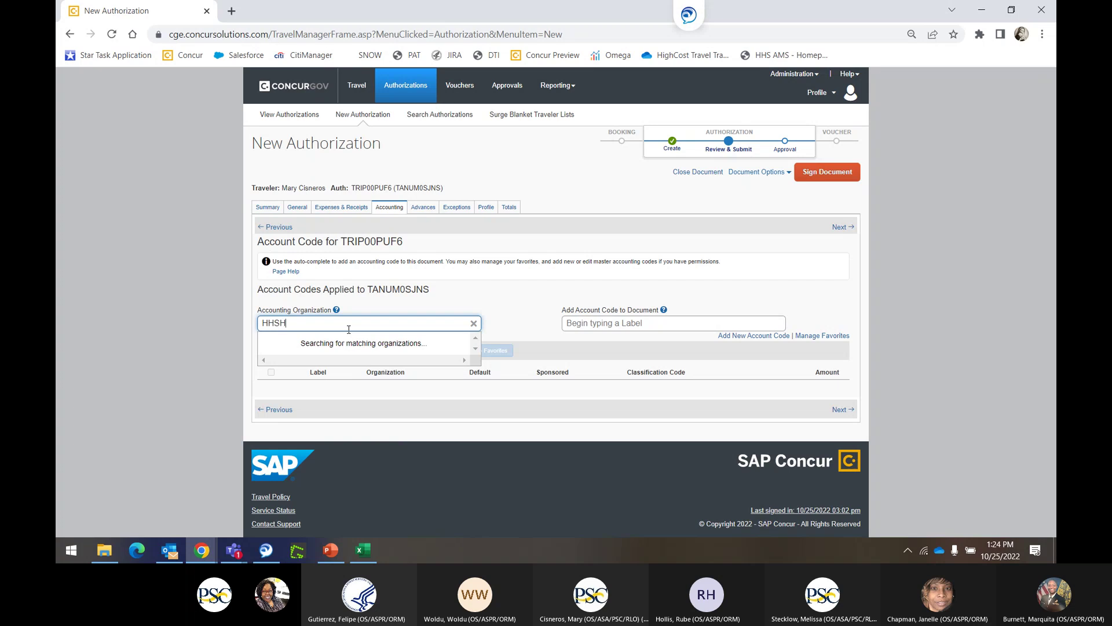
text(HCAB)
click(447, 291)
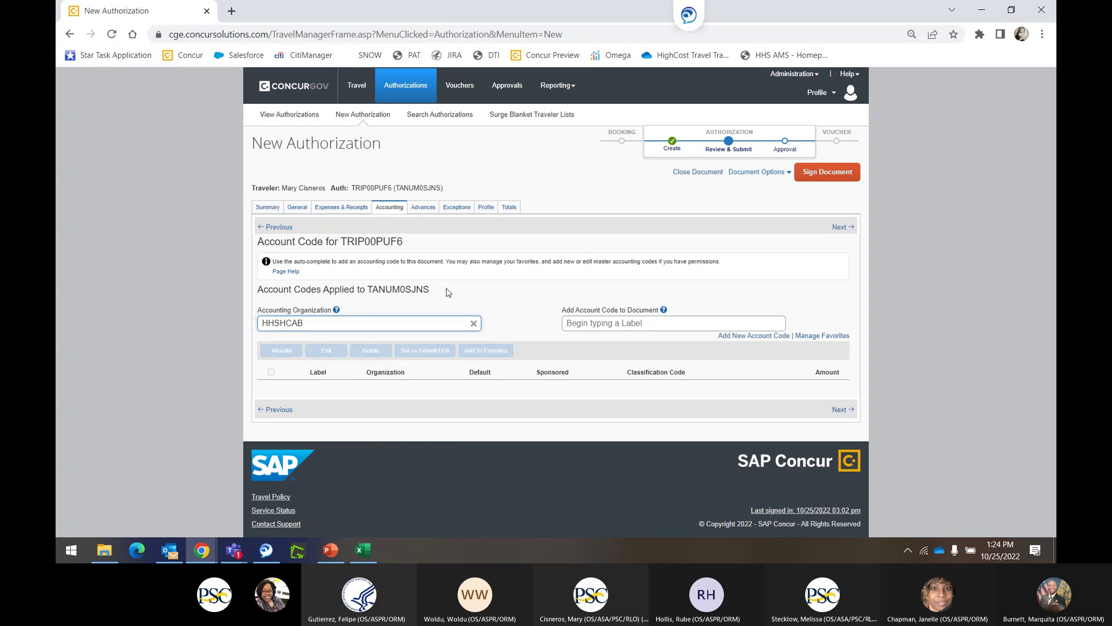
click(407, 323)
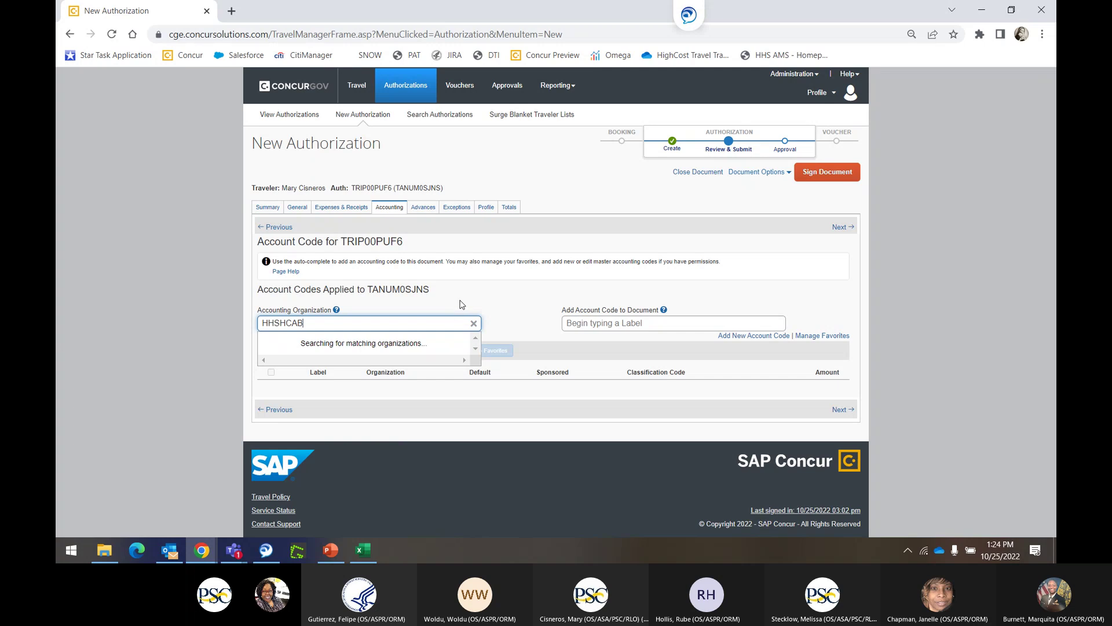
click(461, 303)
click(424, 323)
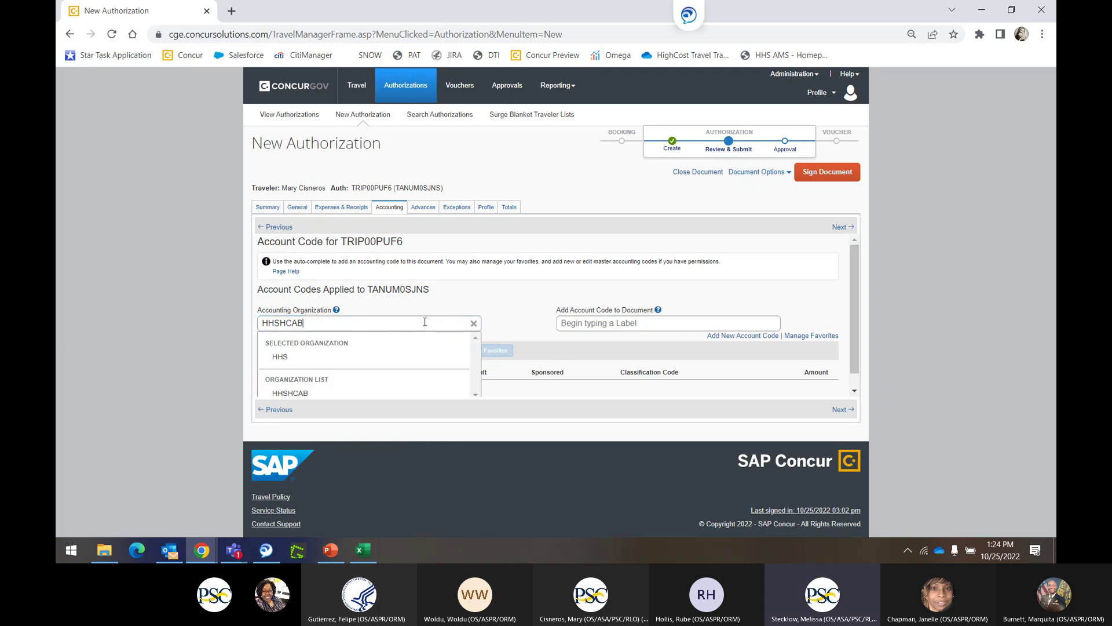
click(370, 392)
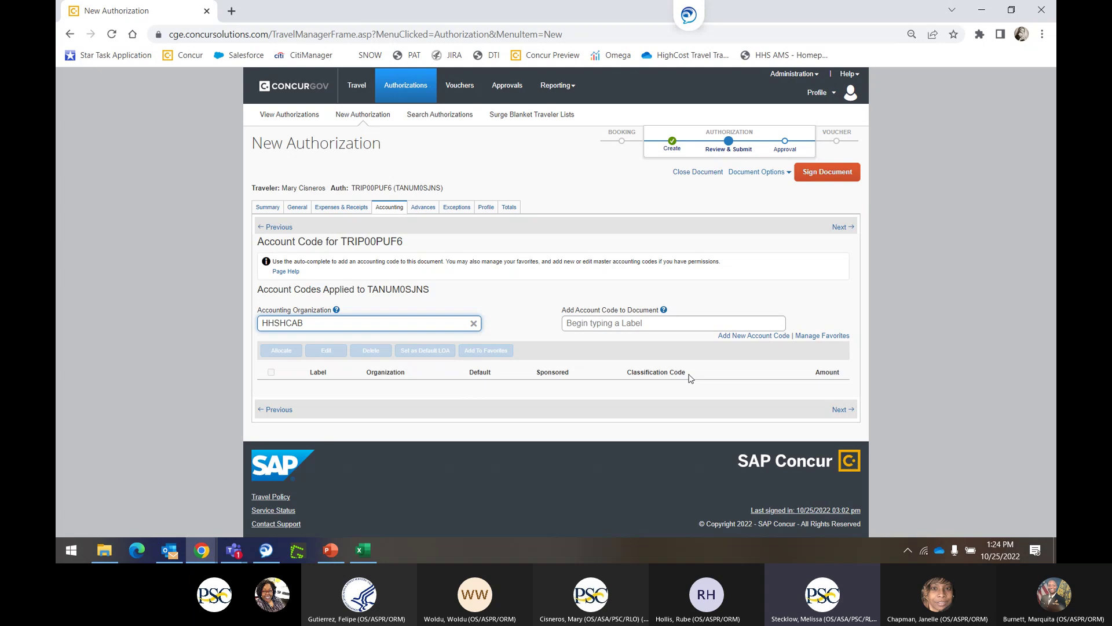
click(746, 336)
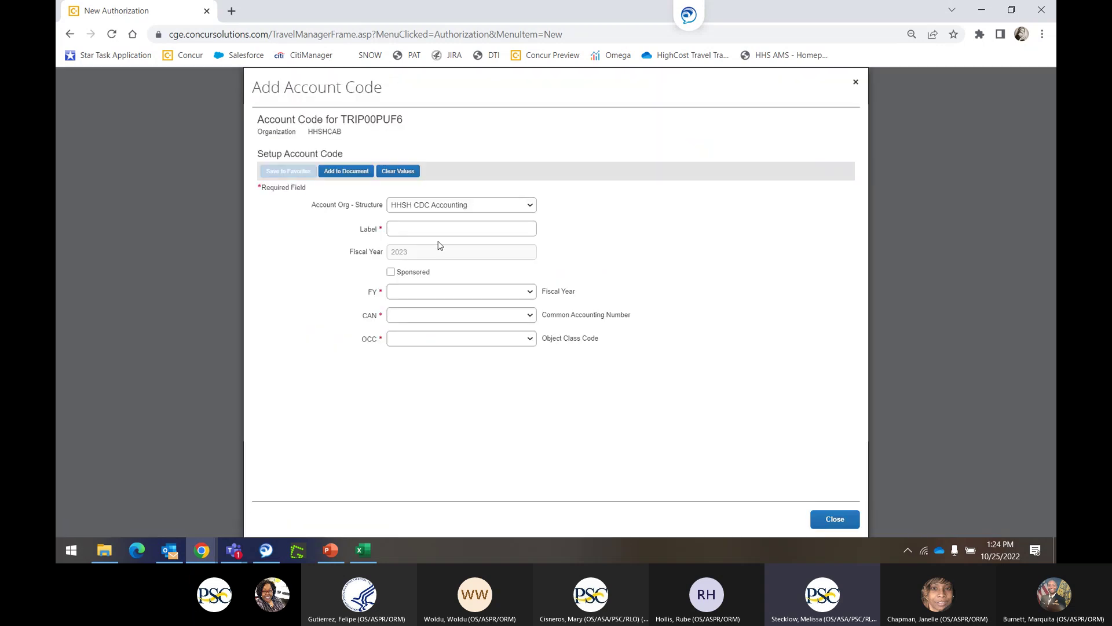
click(429, 229)
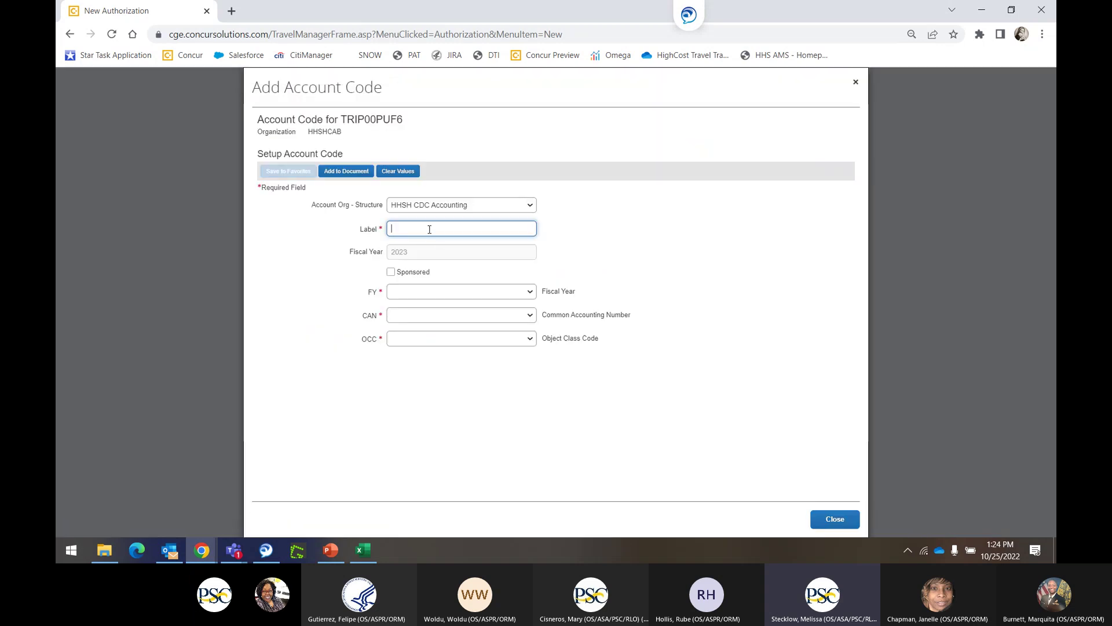
text(Surge)
key(BackSpace)
key(BackSpace)
key(BackSpace)
text(an Diego)
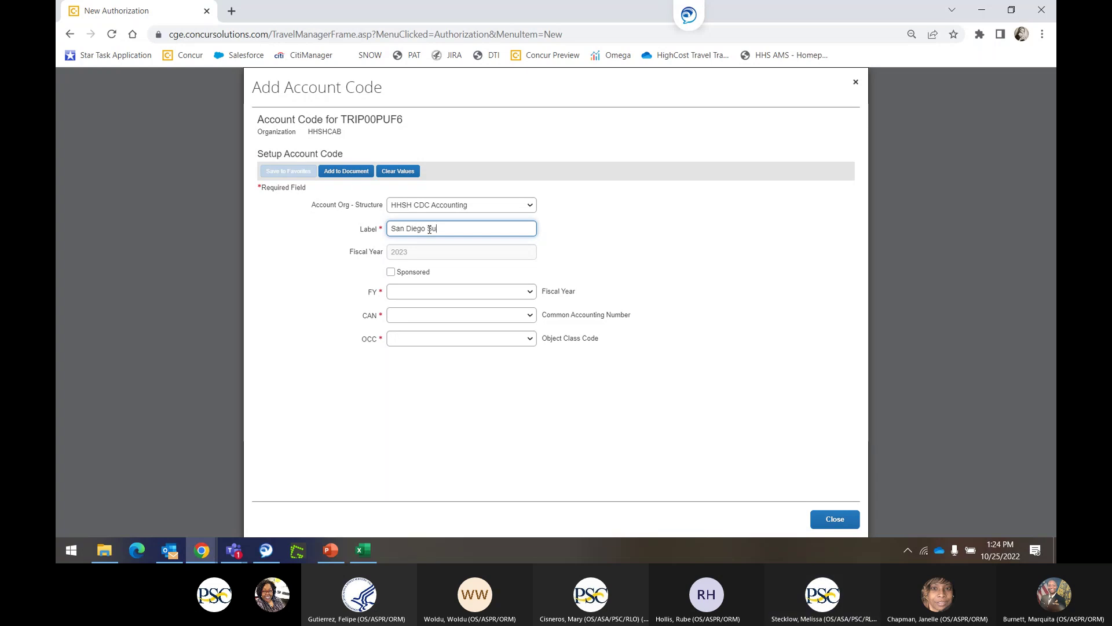
text(Surge Blanket)
click(449, 293)
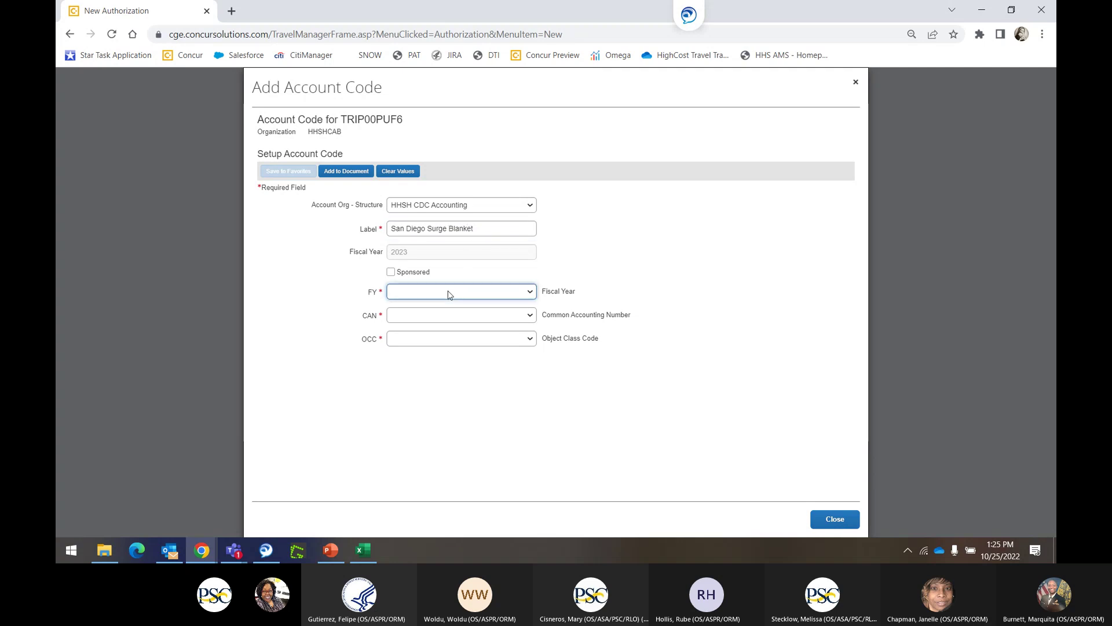
click(450, 295)
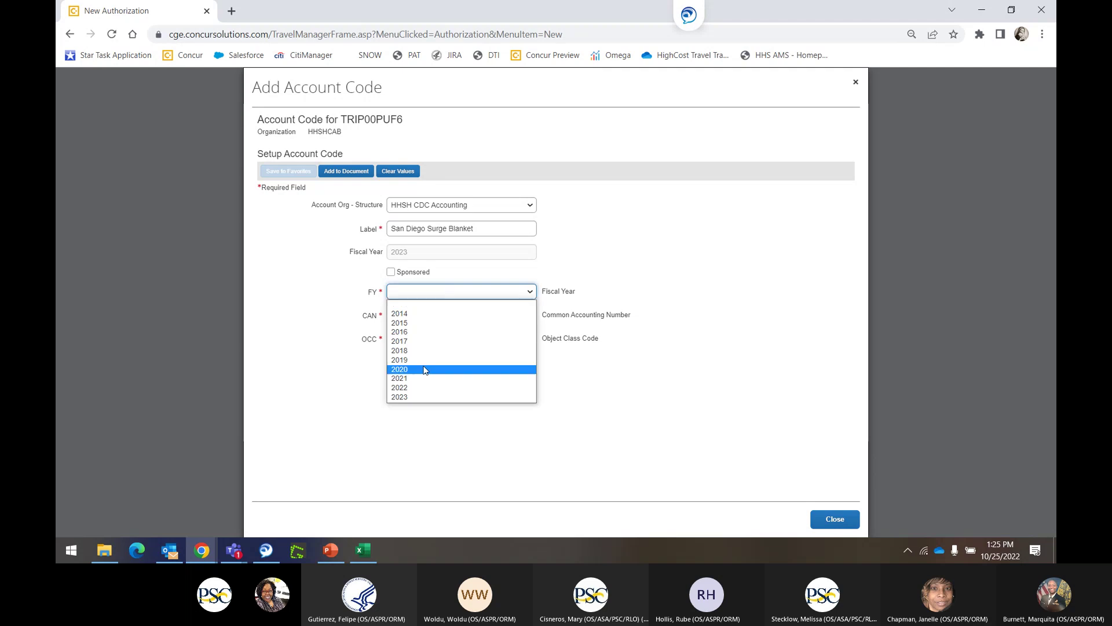
click(420, 396)
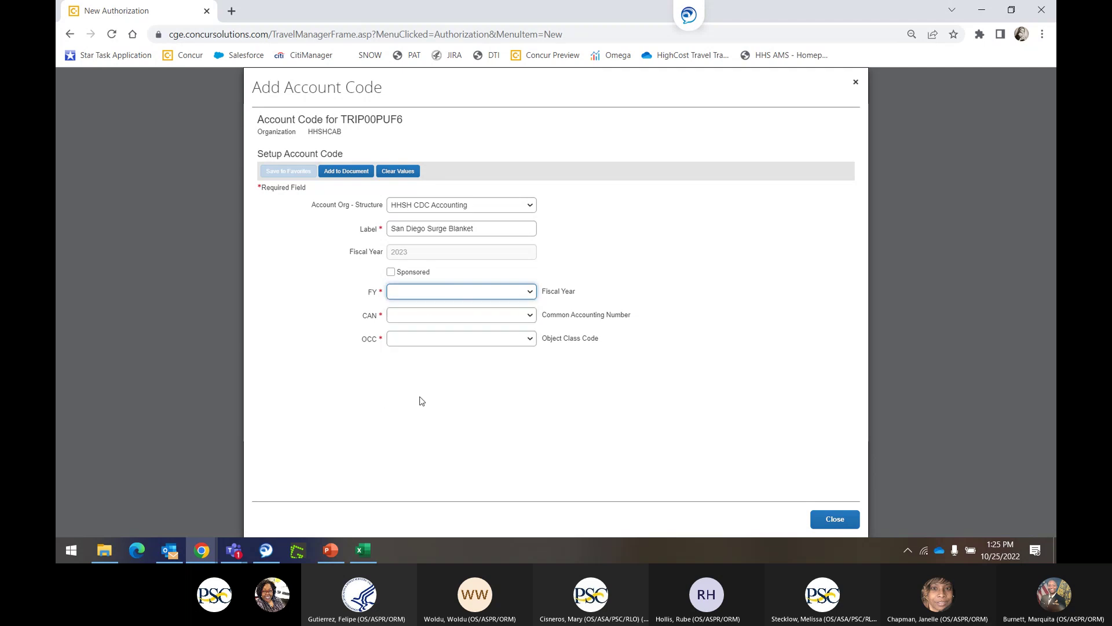
click(429, 318)
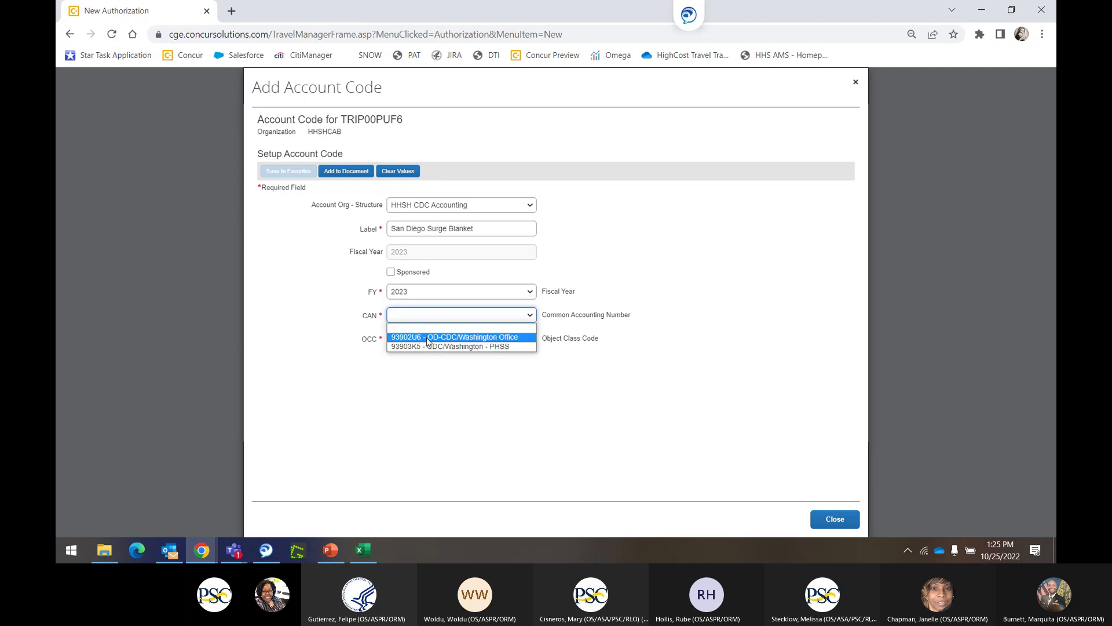
click(427, 337)
click(429, 340)
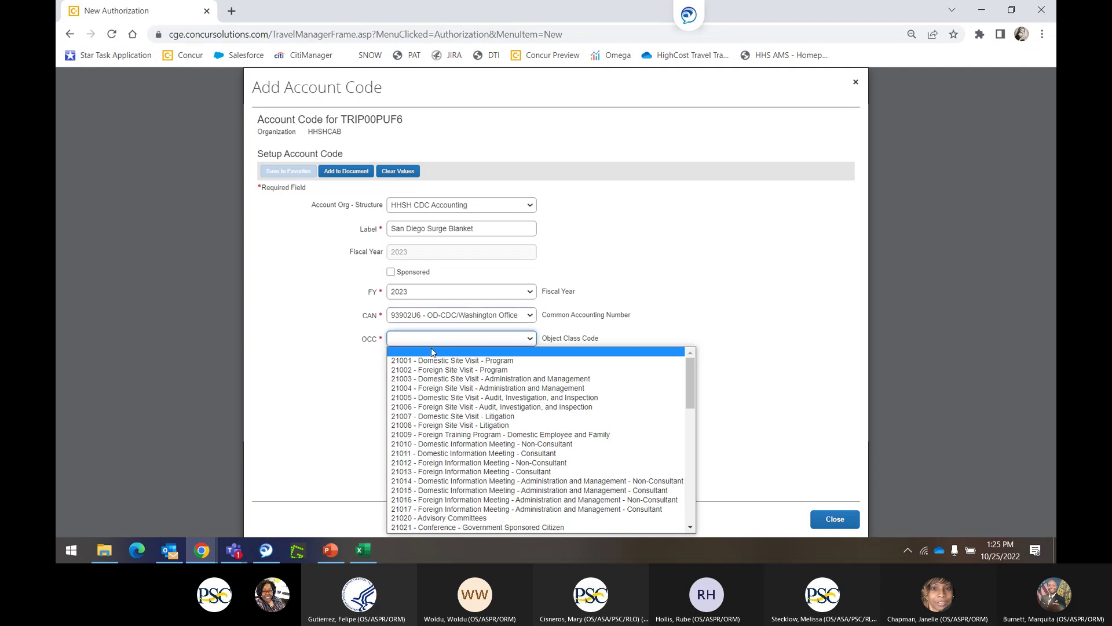
click(430, 482)
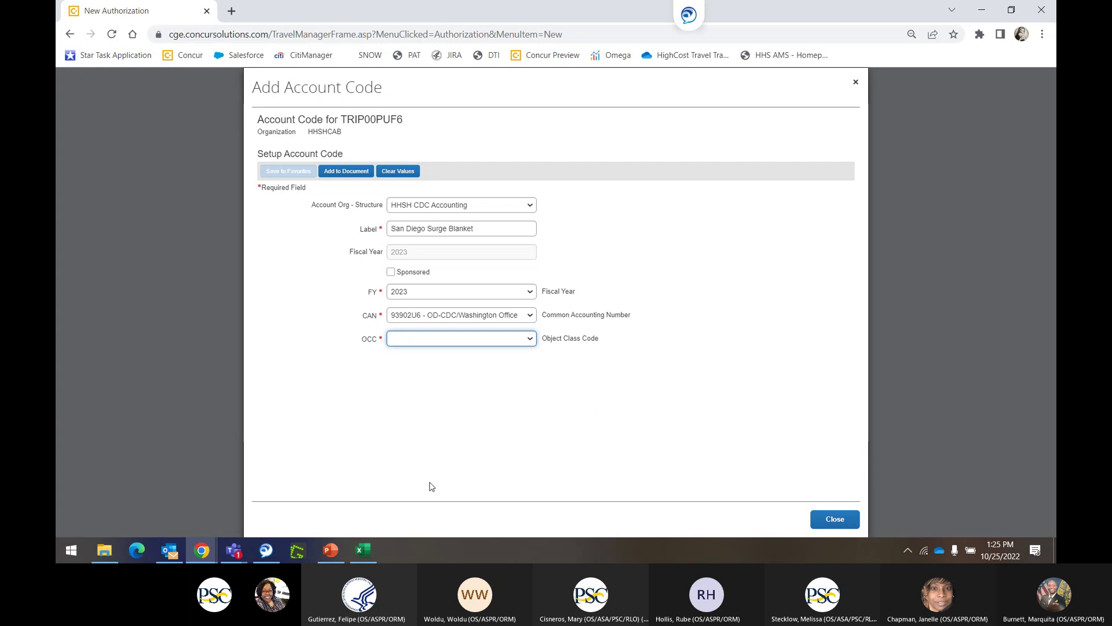
click(835, 520)
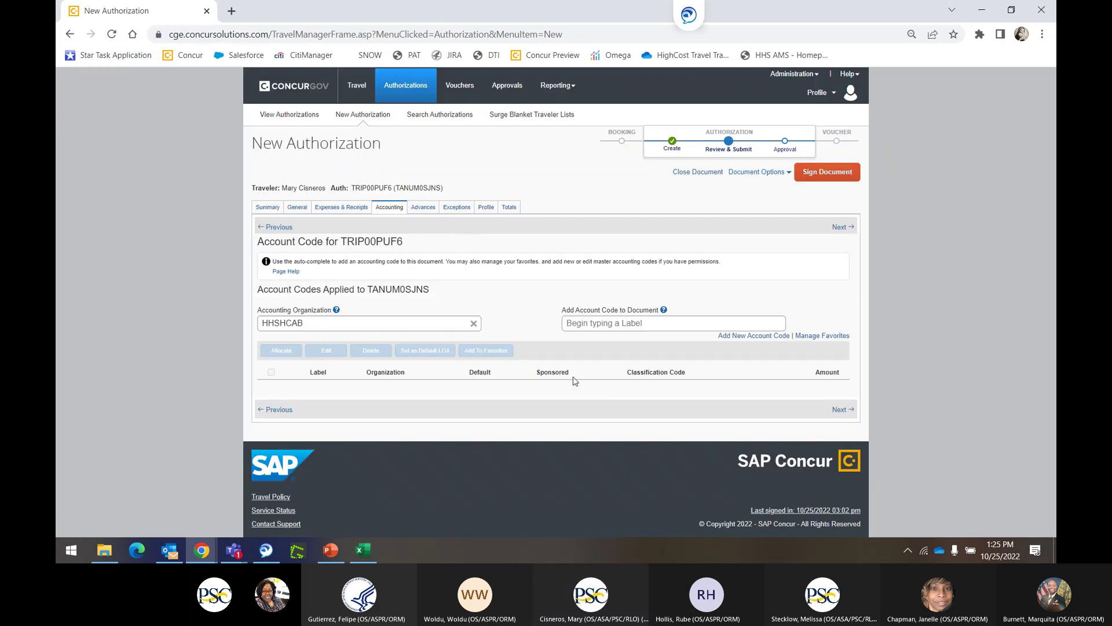
Attach account code 'San Diego Surge Blanket' with FY 2023, CAN 93902U6 and OCC 21014.
click(759, 336)
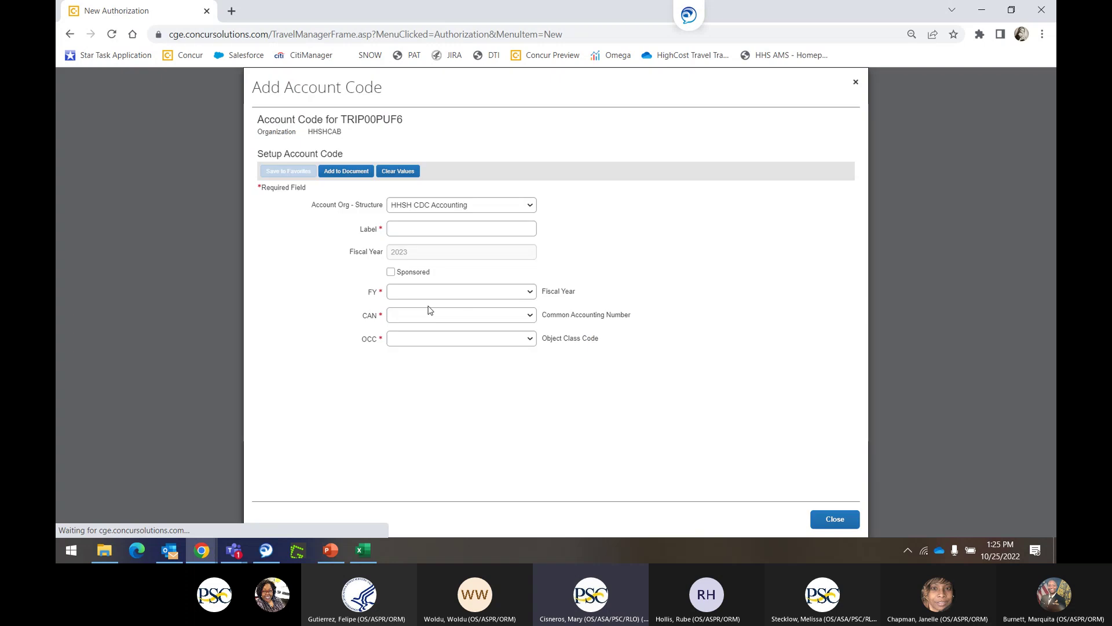
click(468, 228)
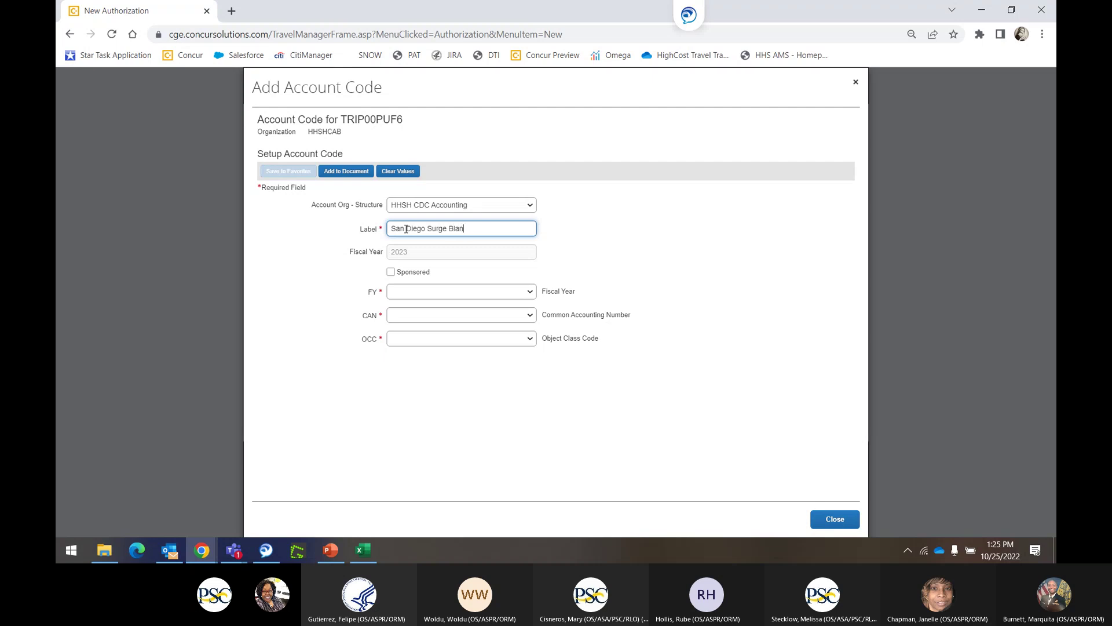
click(429, 296)
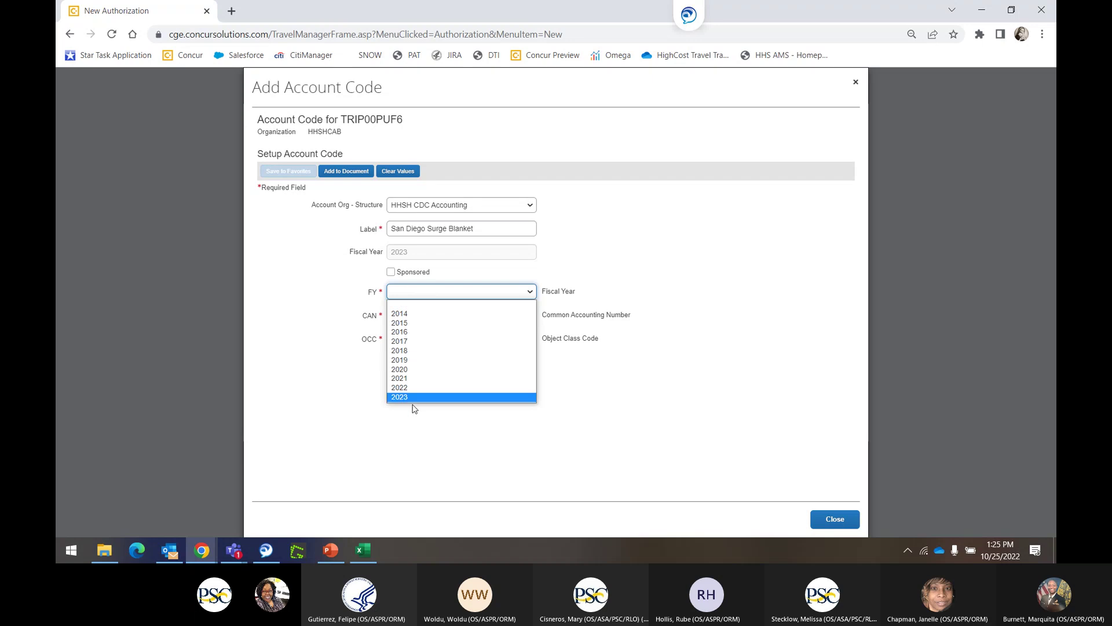
click(407, 397)
click(410, 318)
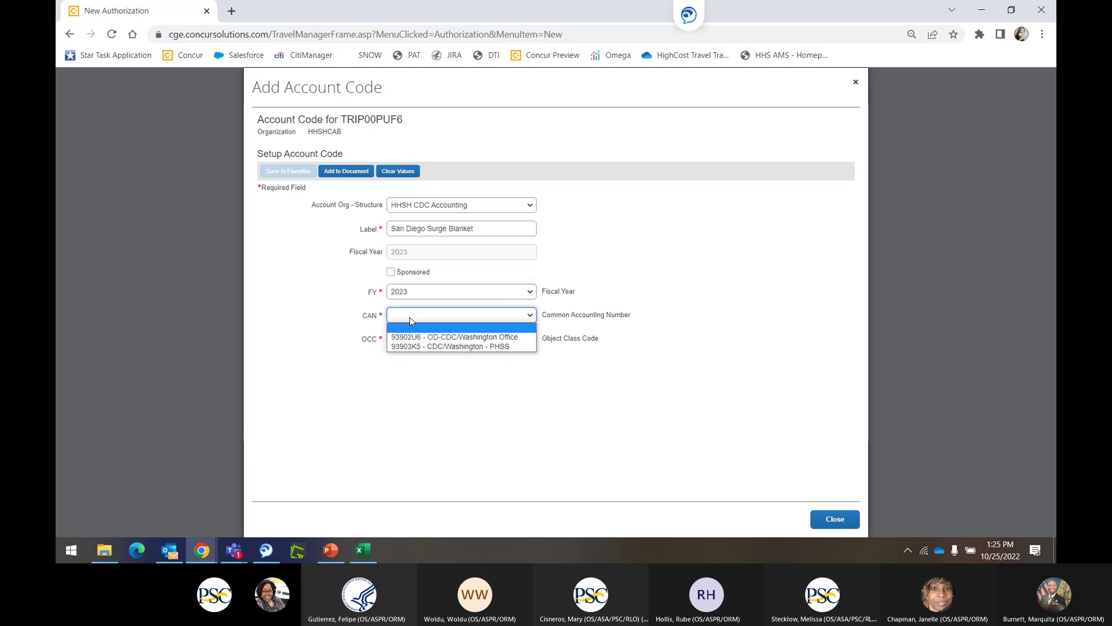
click(414, 337)
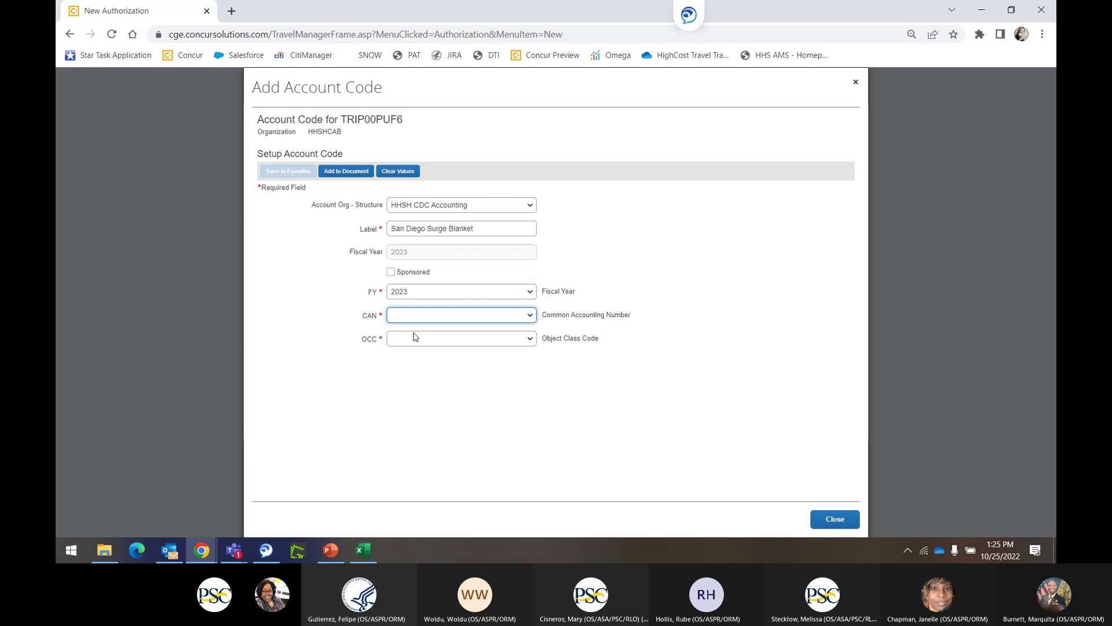
click(414, 342)
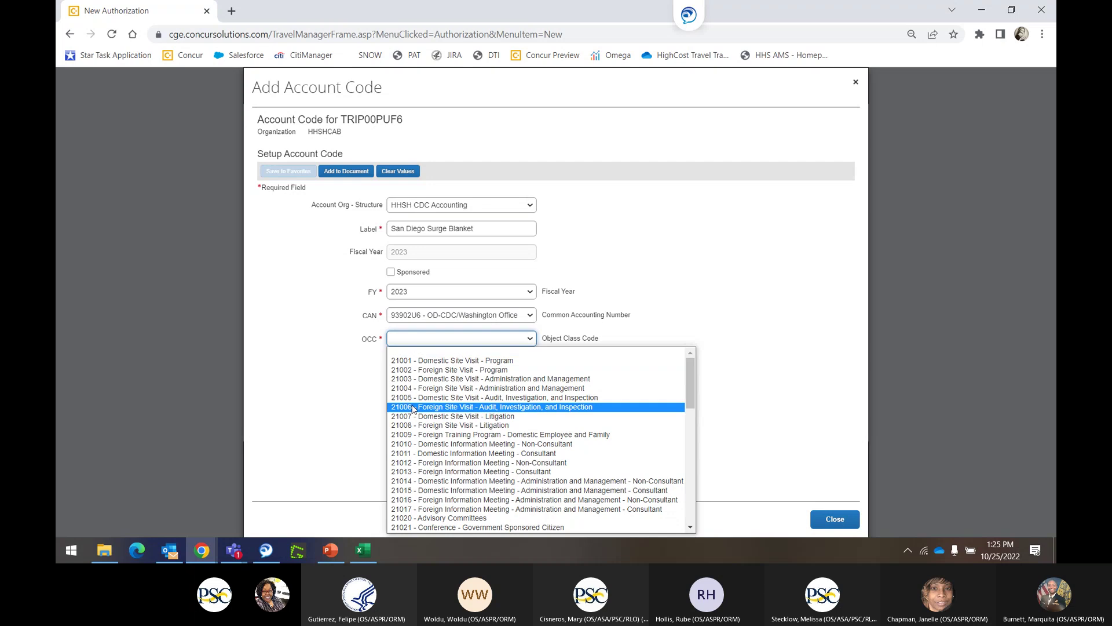
click(415, 482)
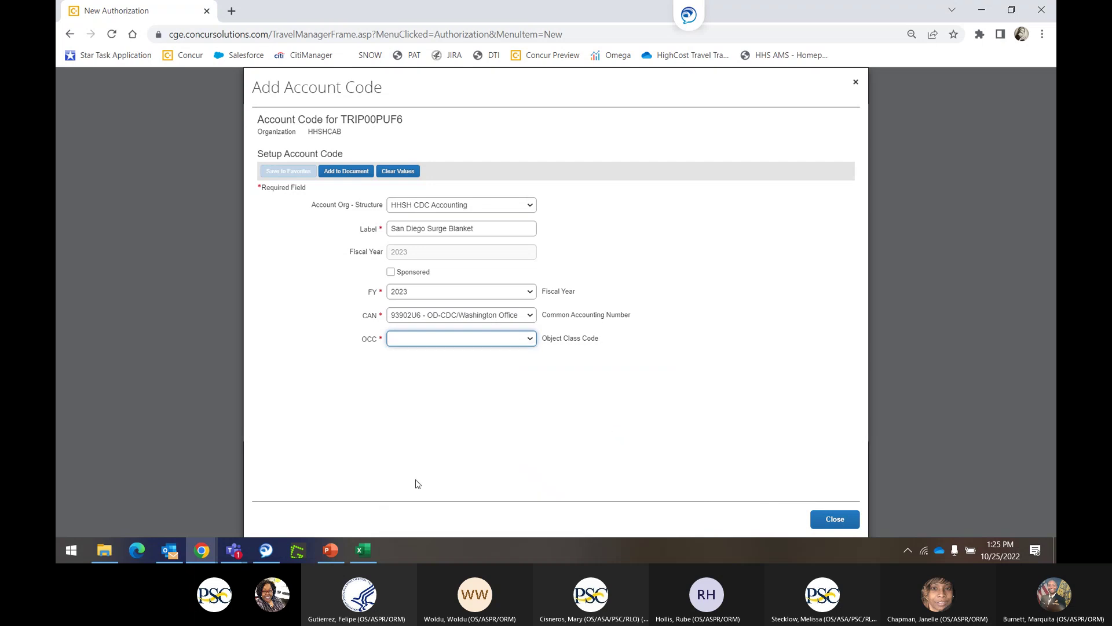
click(348, 174)
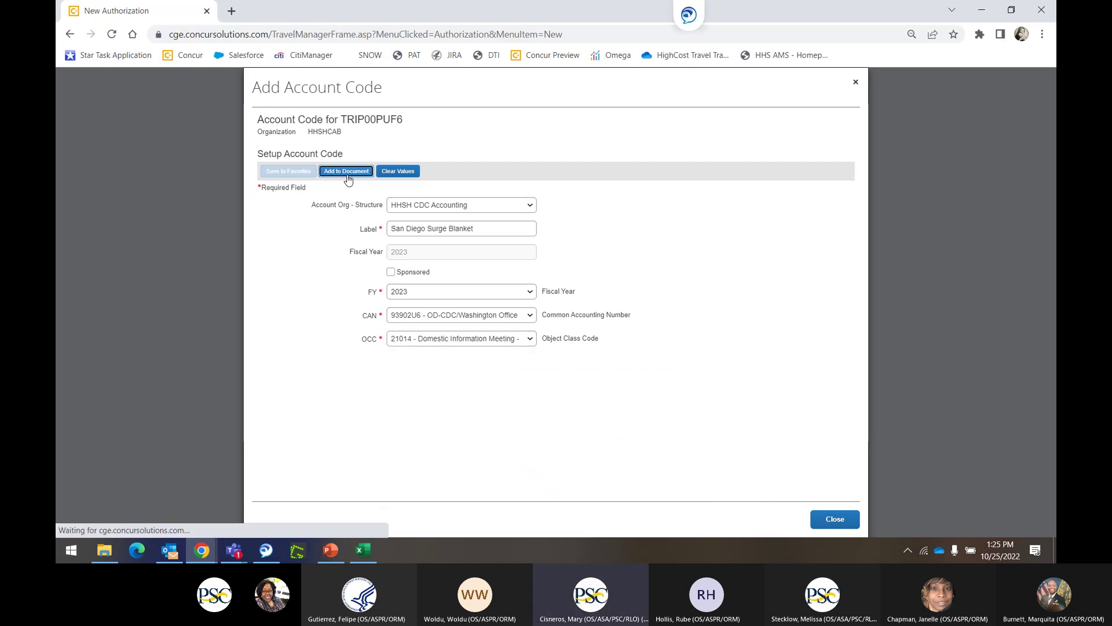
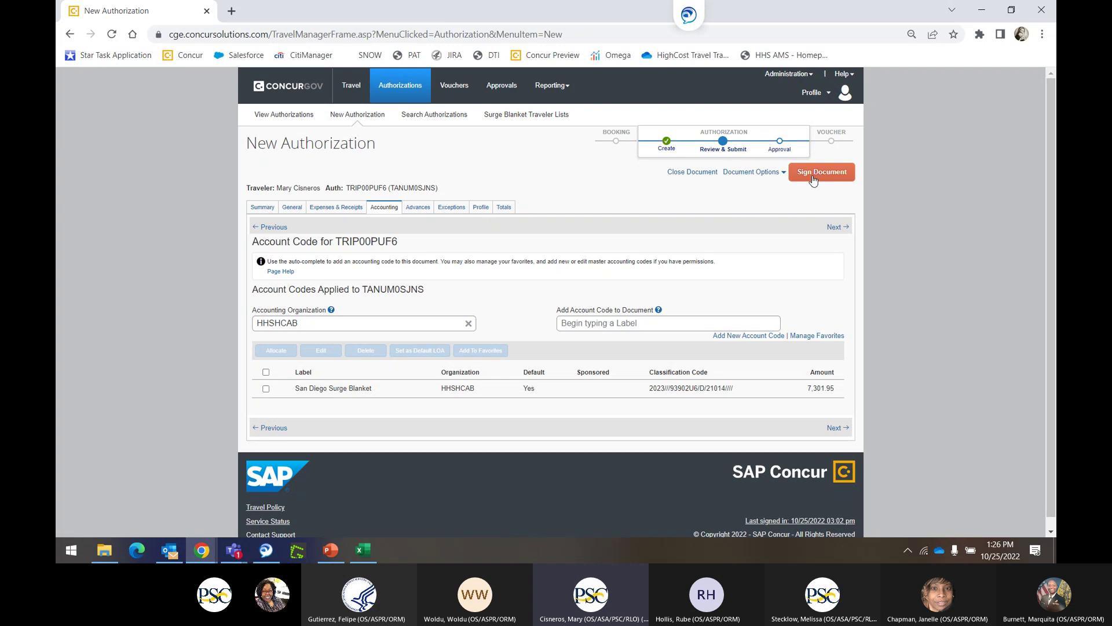
click(814, 174)
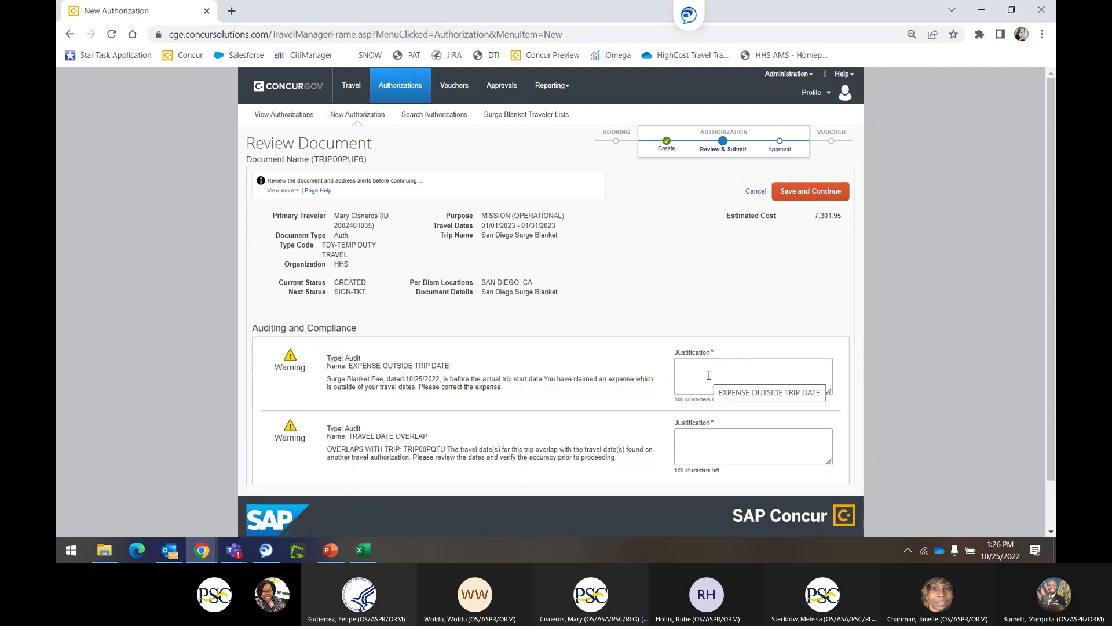
click(708, 376)
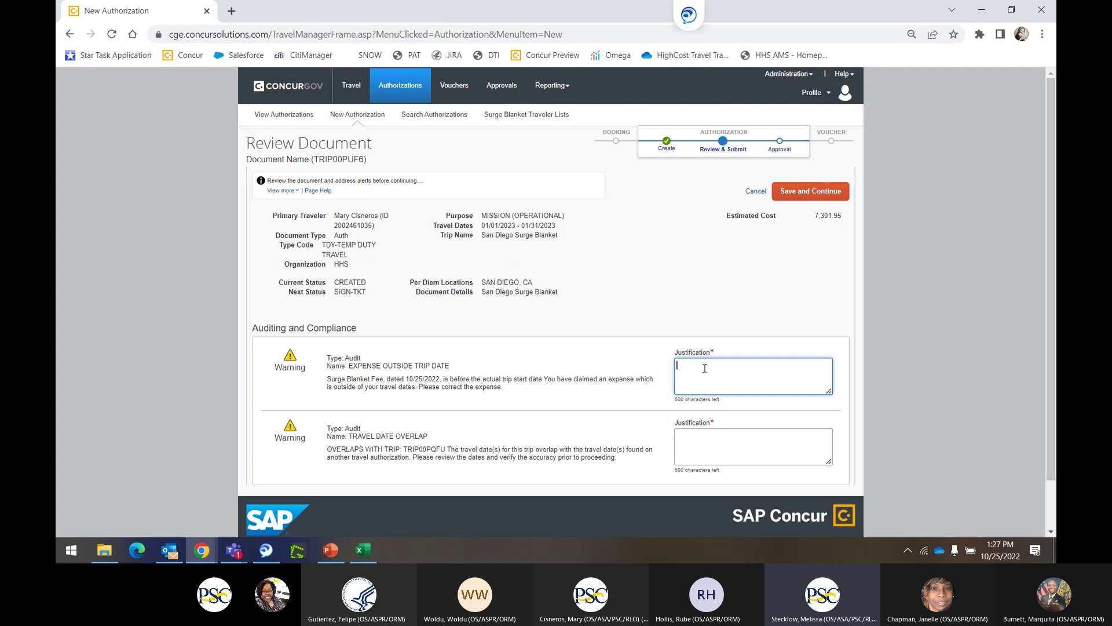
click(755, 193)
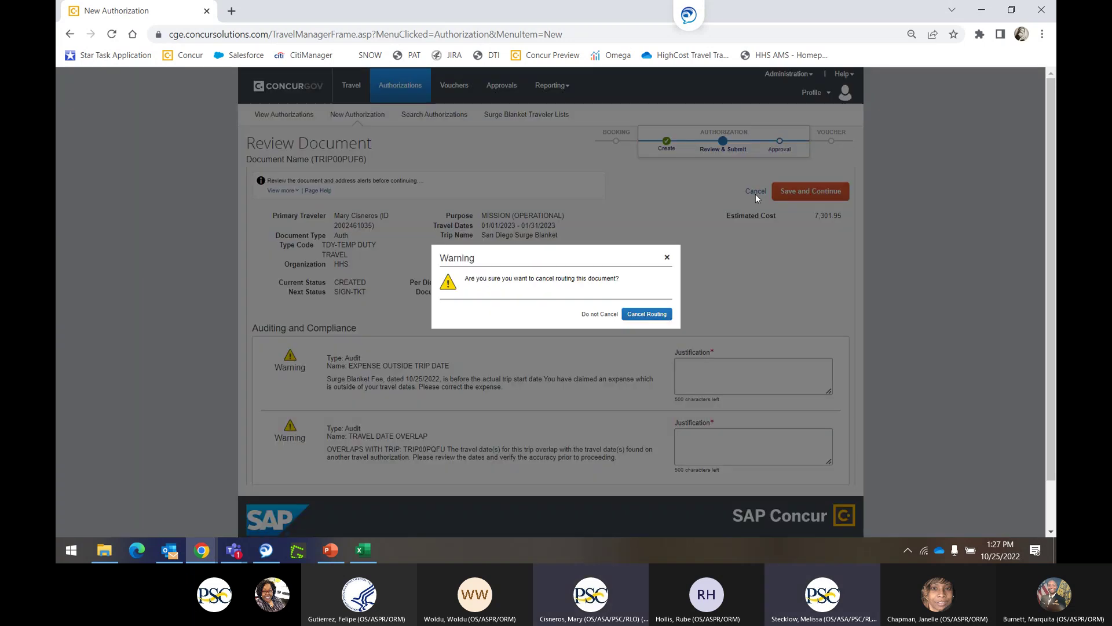
click(641, 316)
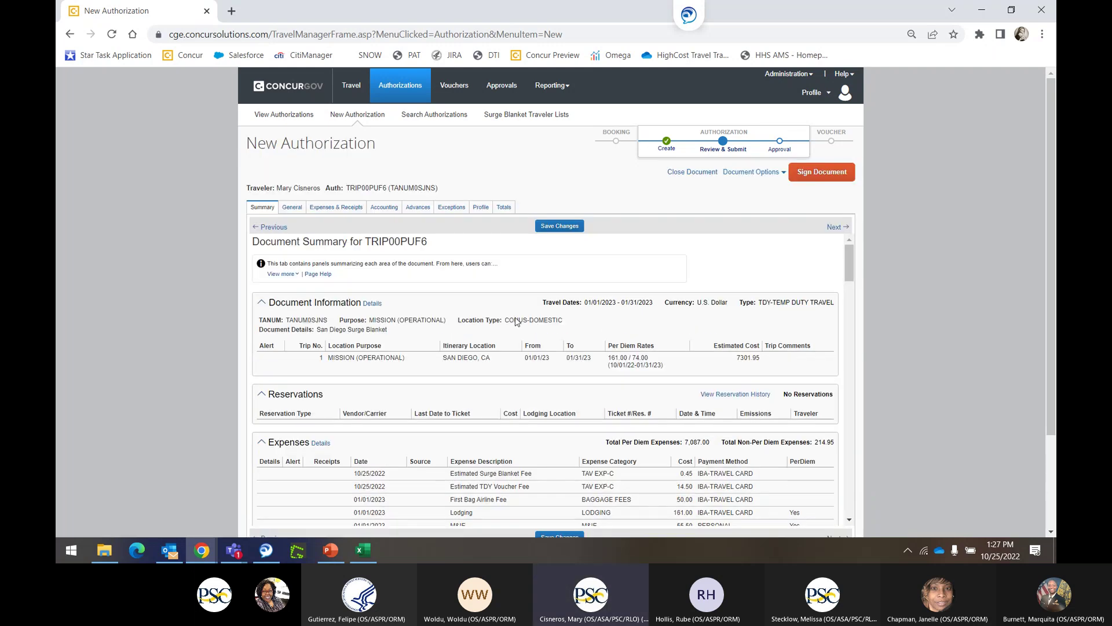
click(692, 172)
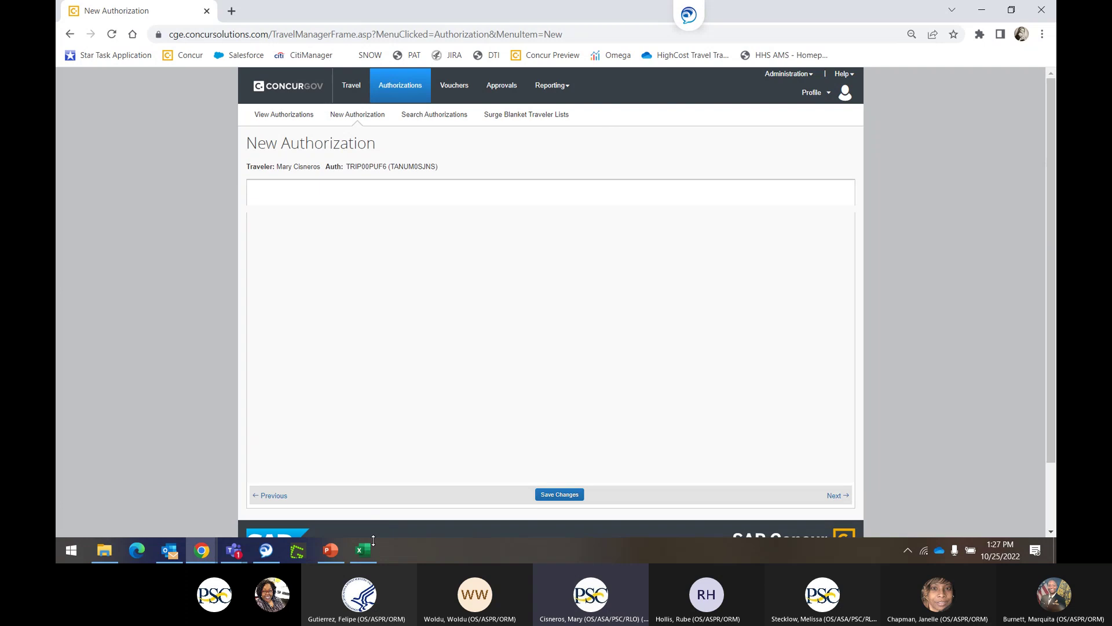
Copy the traveler ID from cell D2 in Excel and return to ConcurGov.
click(364, 549)
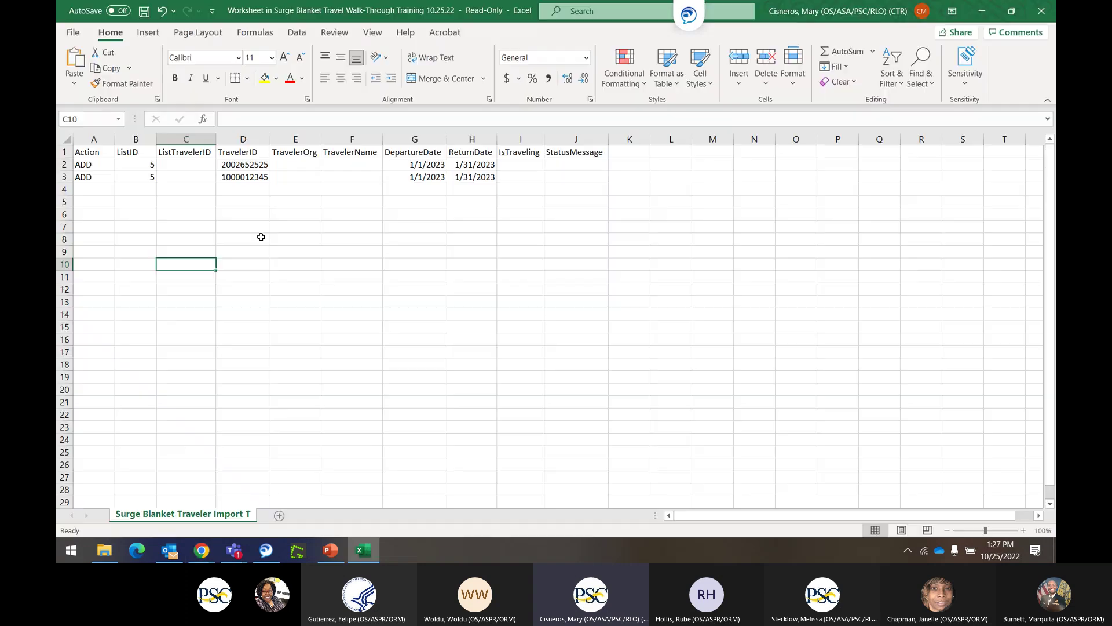
click(235, 165)
drag(275, 119, 85, 117)
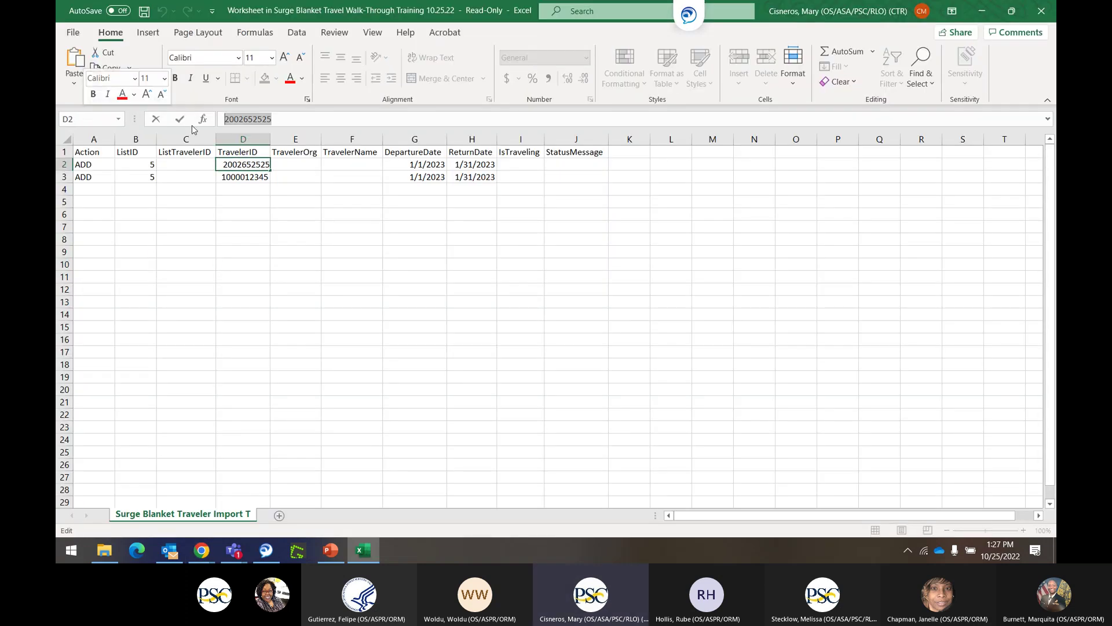
key(ctrl+c)
key(alt+Tab)
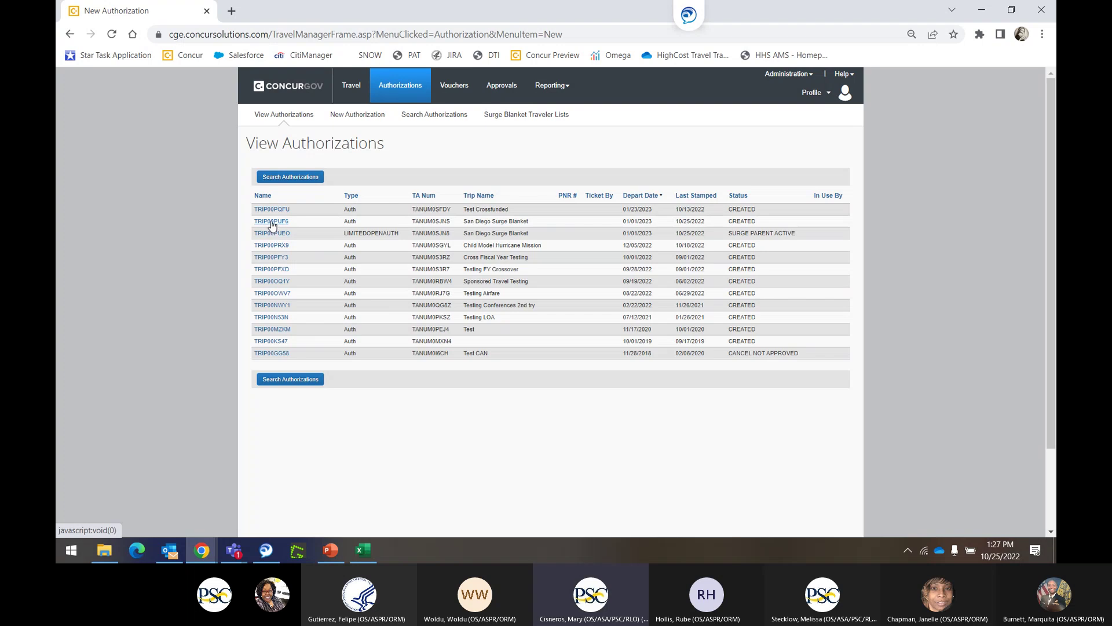
click(272, 223)
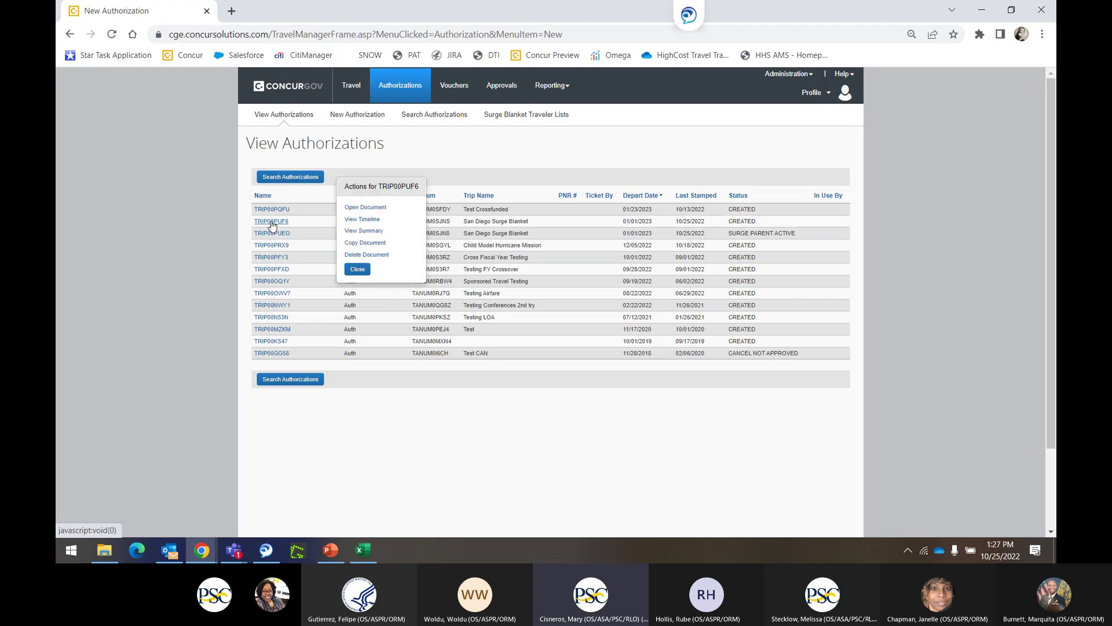
click(356, 246)
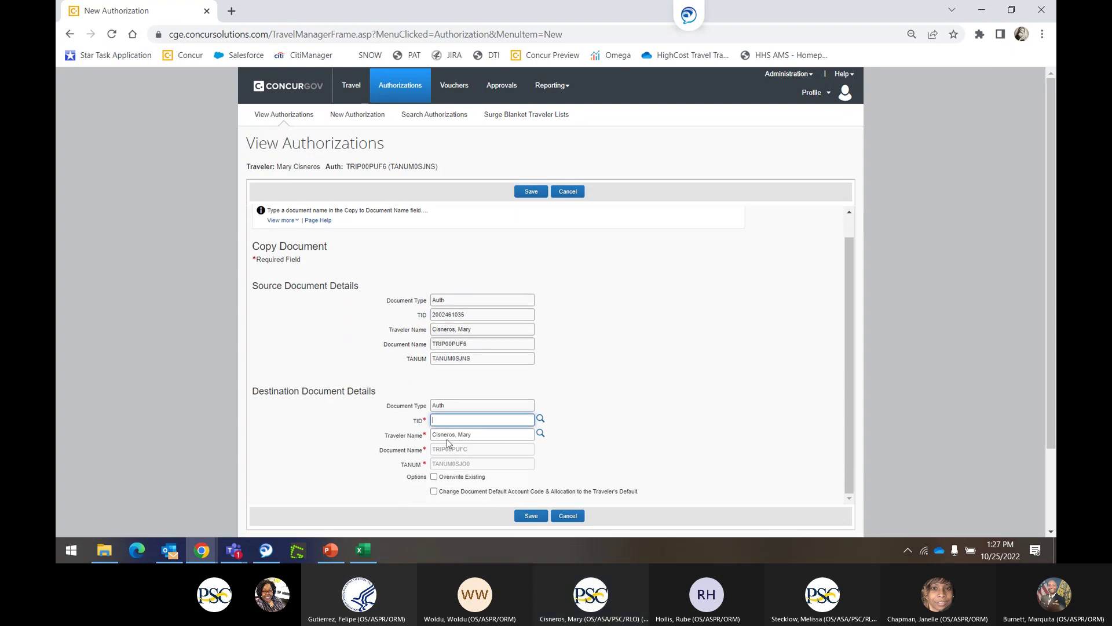
key(ctrl+v)
key(Tab)
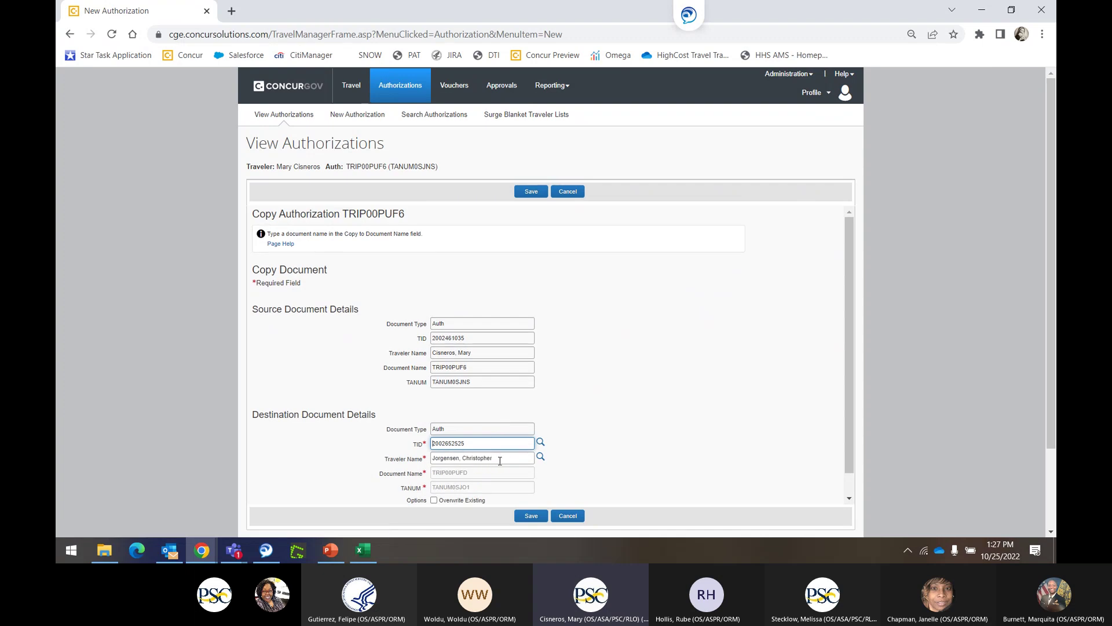
click(531, 515)
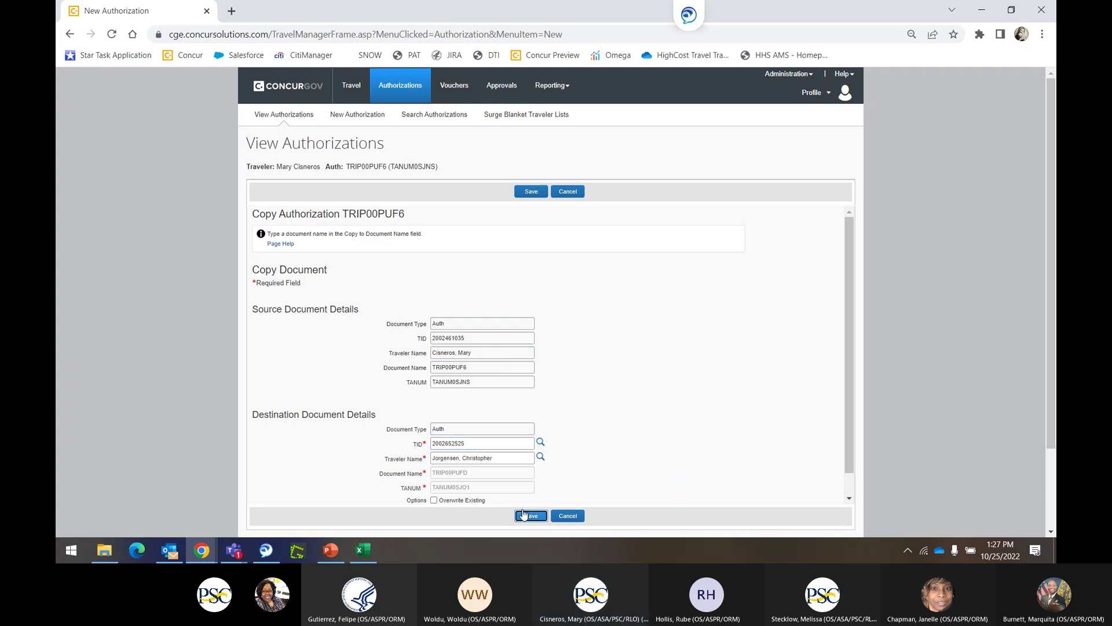
click(523, 514)
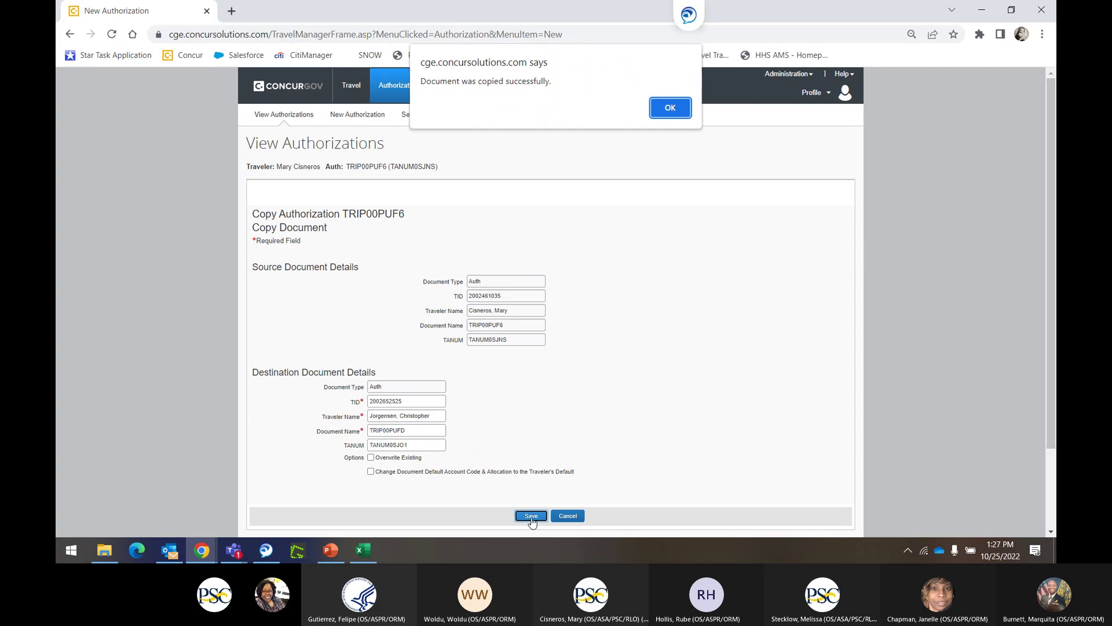
click(666, 108)
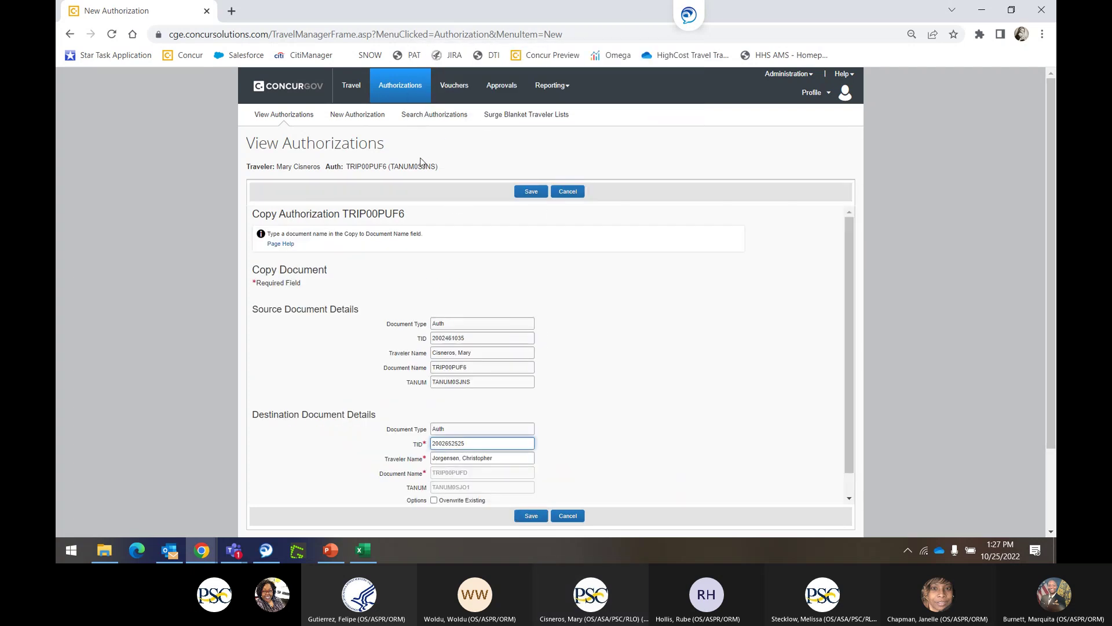
Start a book-for-any-user session as the copy's traveler, found by surname, and list their authorizations.
click(401, 88)
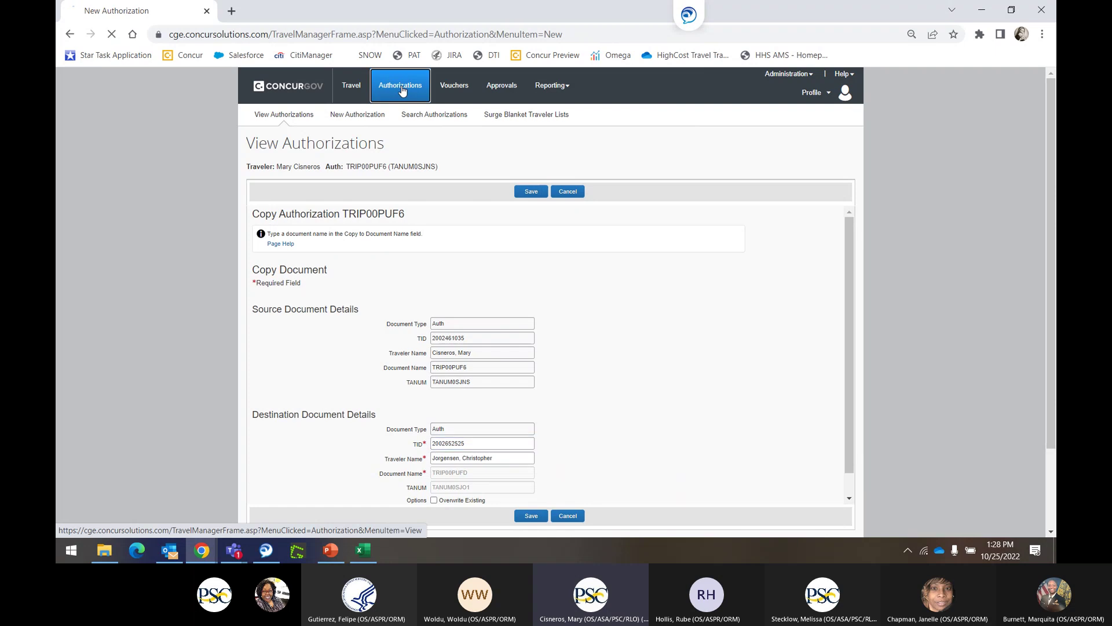
click(834, 94)
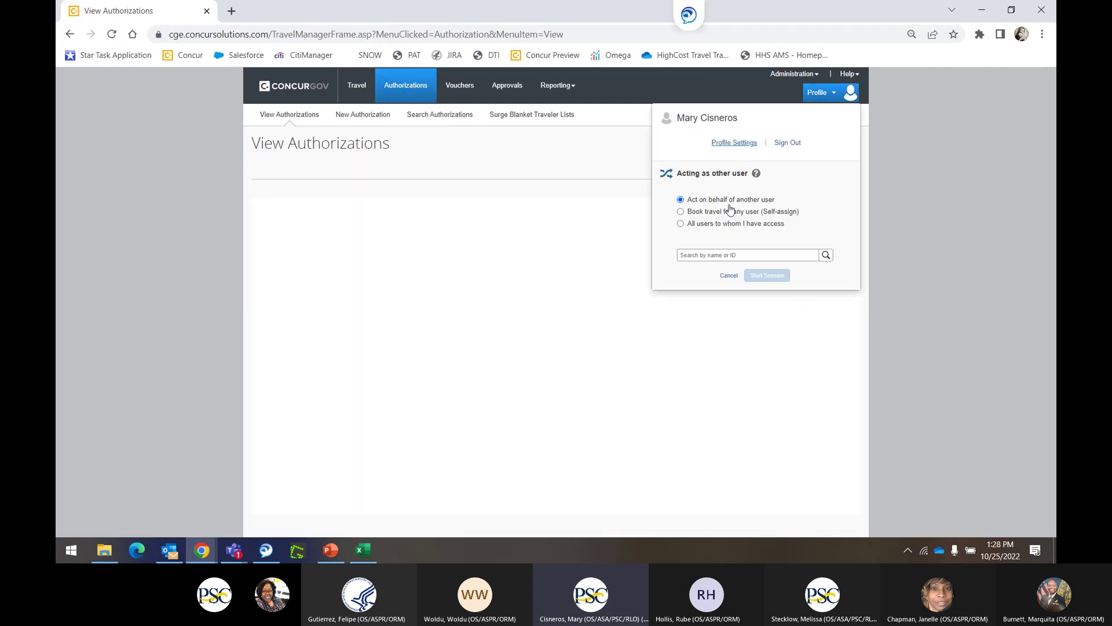
click(731, 211)
click(710, 254)
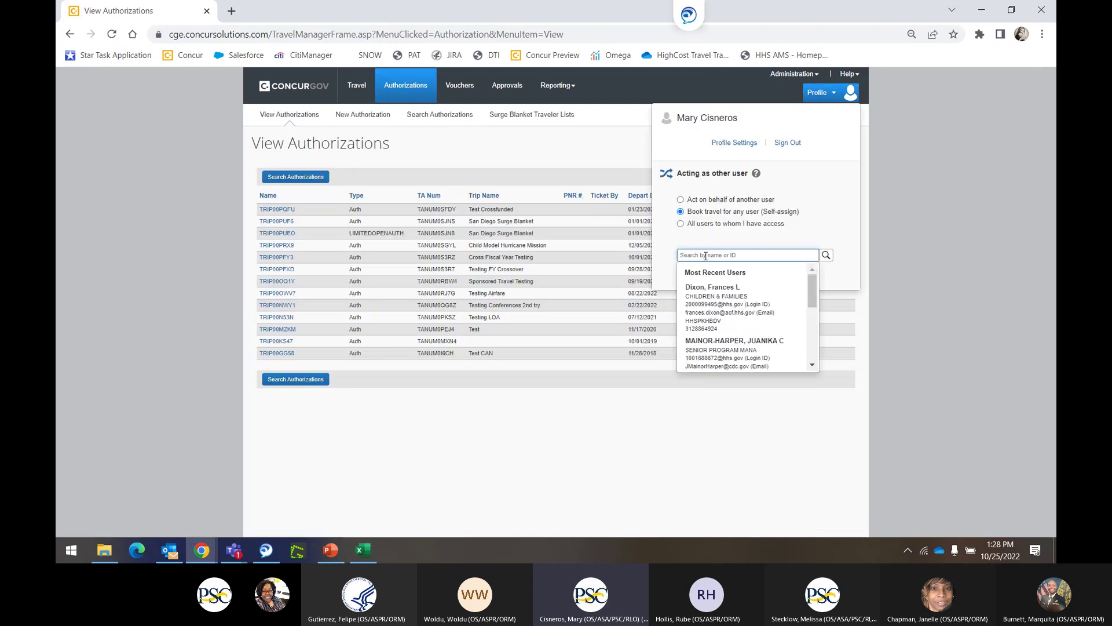
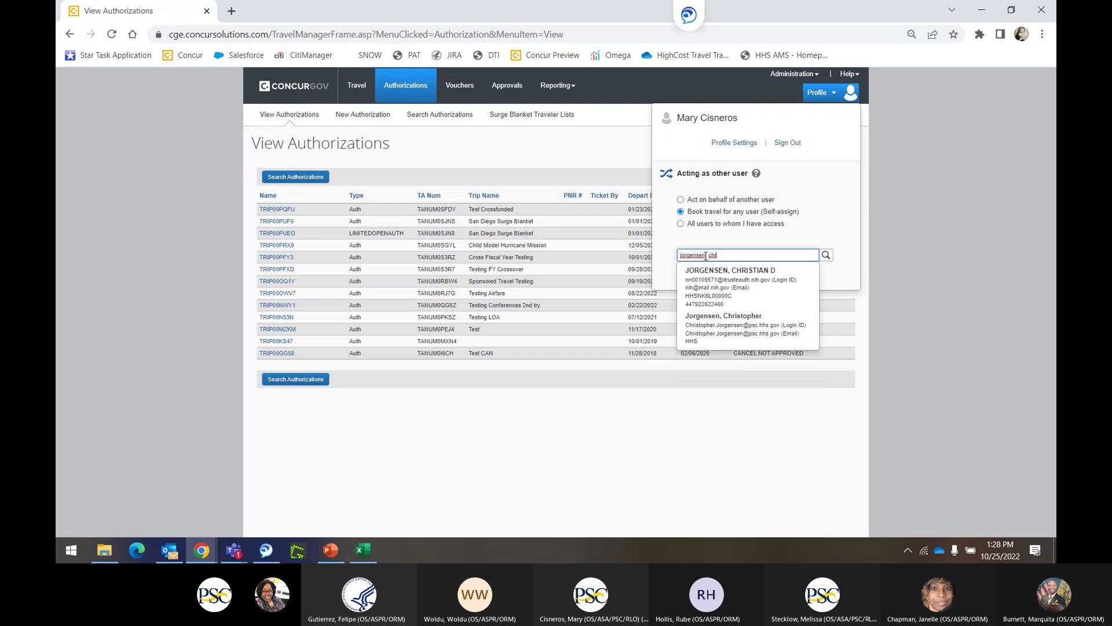
click(751, 329)
click(769, 277)
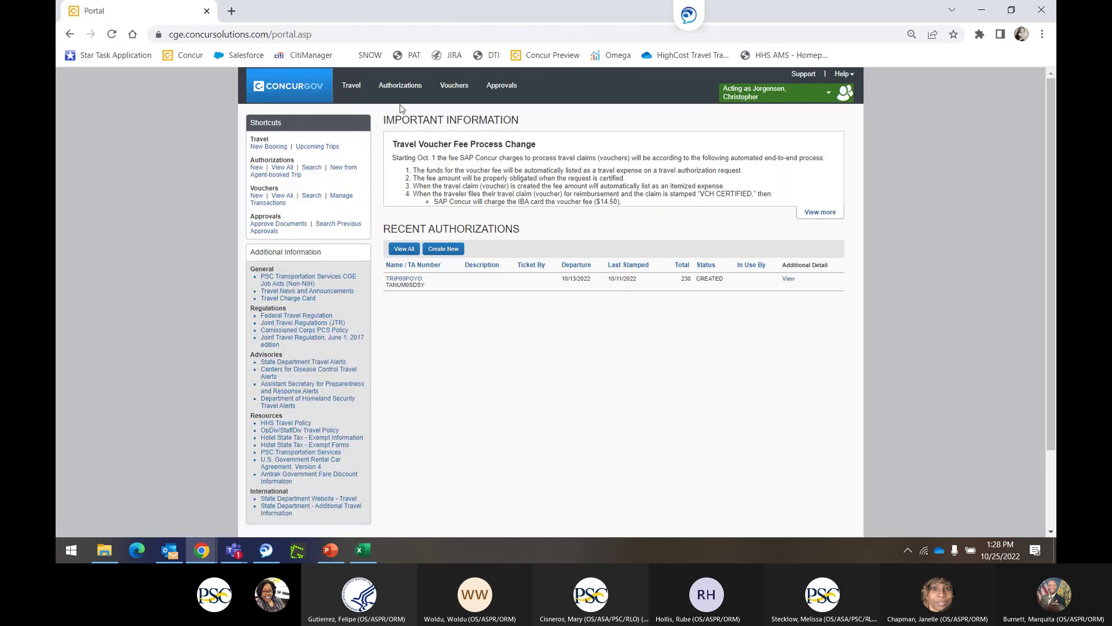
click(392, 89)
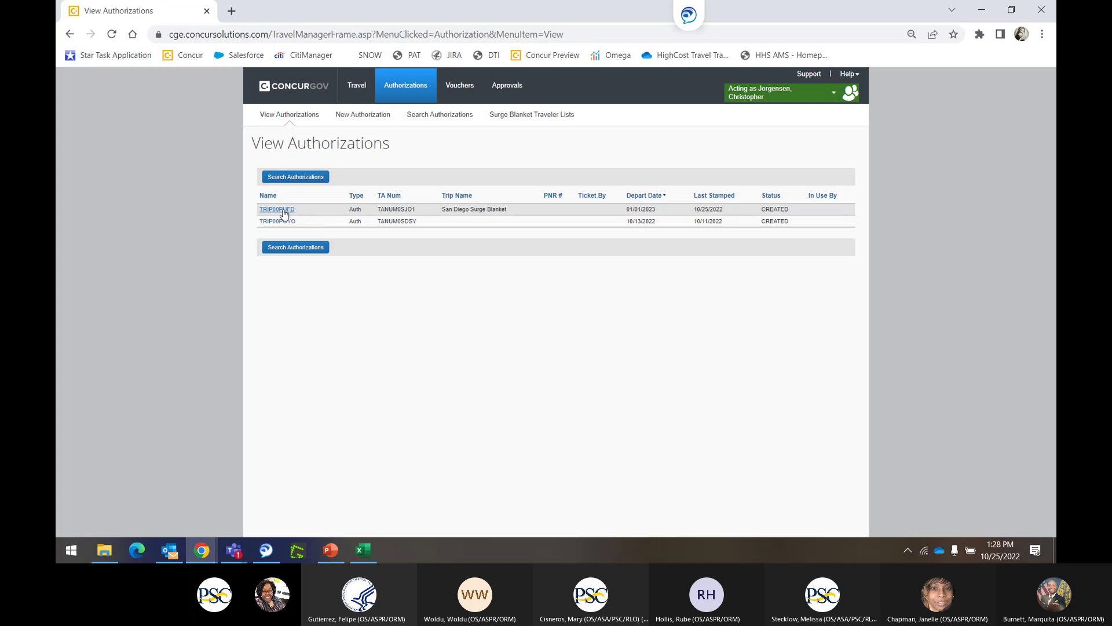
click(288, 212)
click(371, 195)
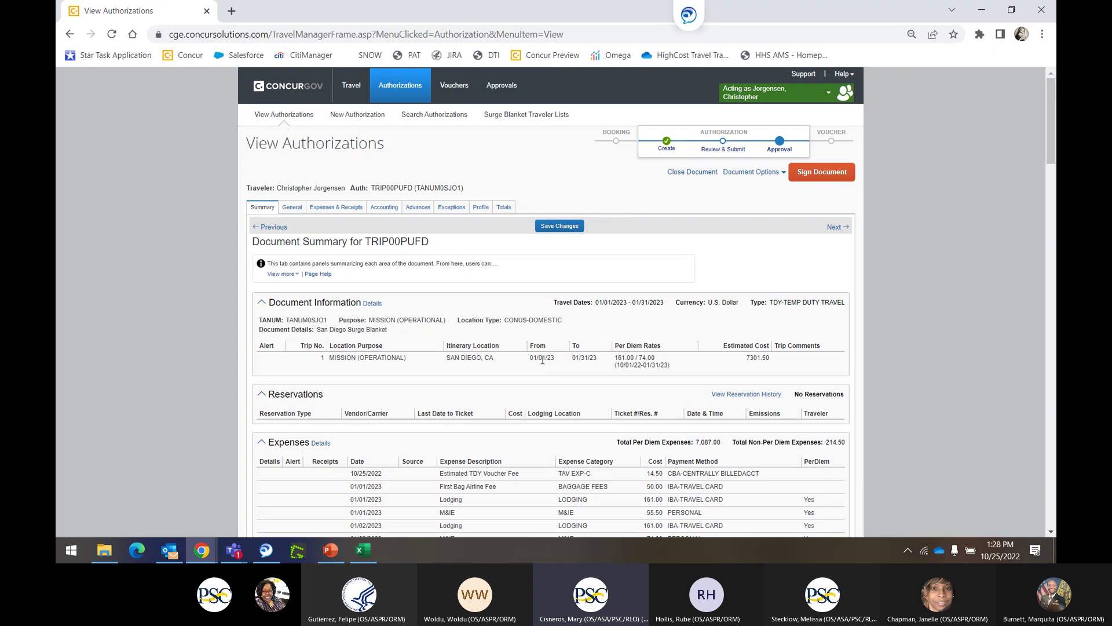
click(285, 206)
scroll(515, 438, down, 1)
scroll(515, 438, down, 2)
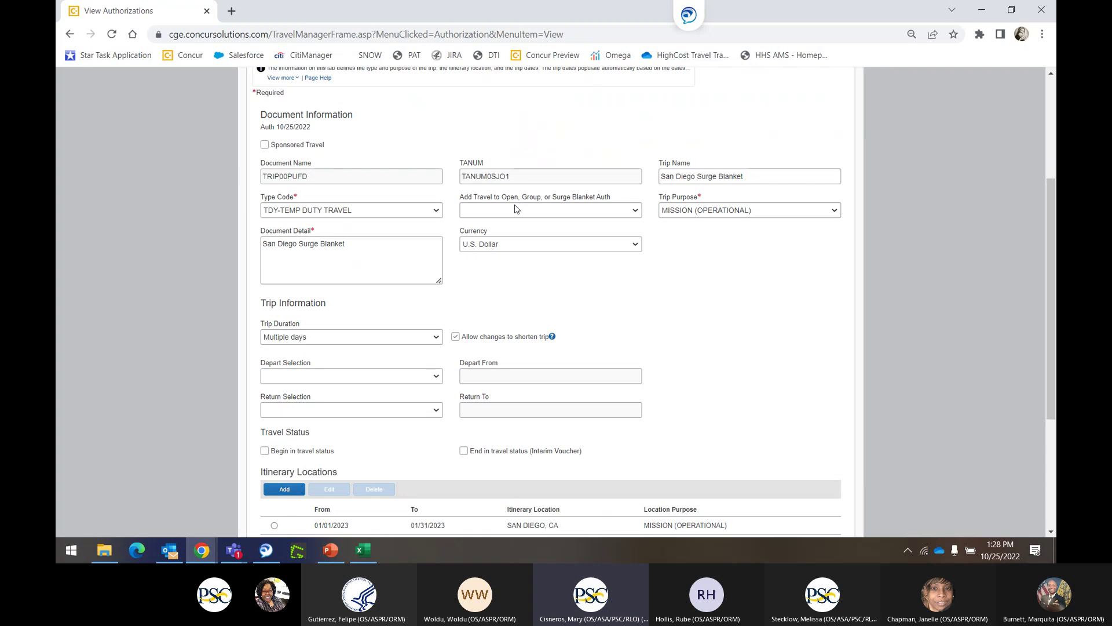
click(558, 211)
click(706, 325)
Change the San Diego itinerary location dates to 01/09/2023–01/20/2023 and save it.
scroll(611, 360, down, 2)
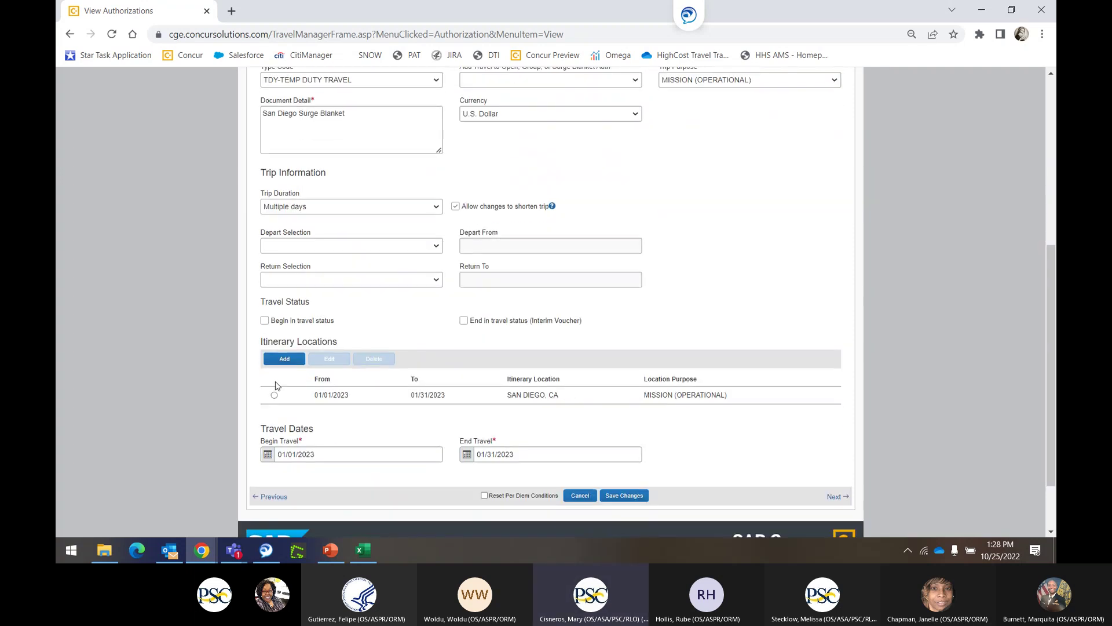
click(274, 394)
click(329, 359)
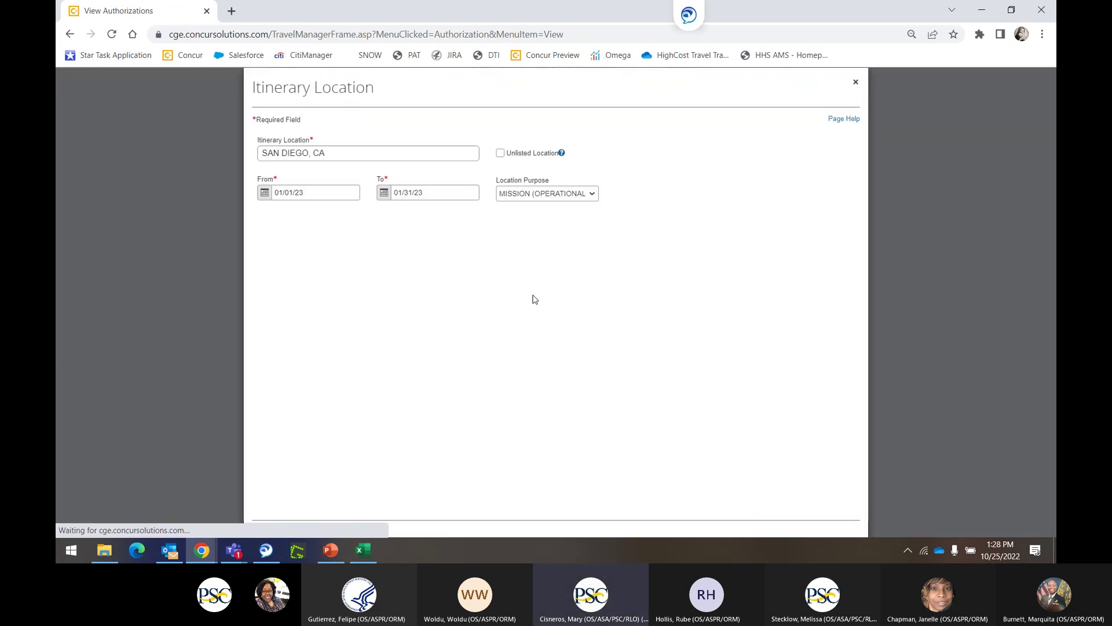
click(259, 193)
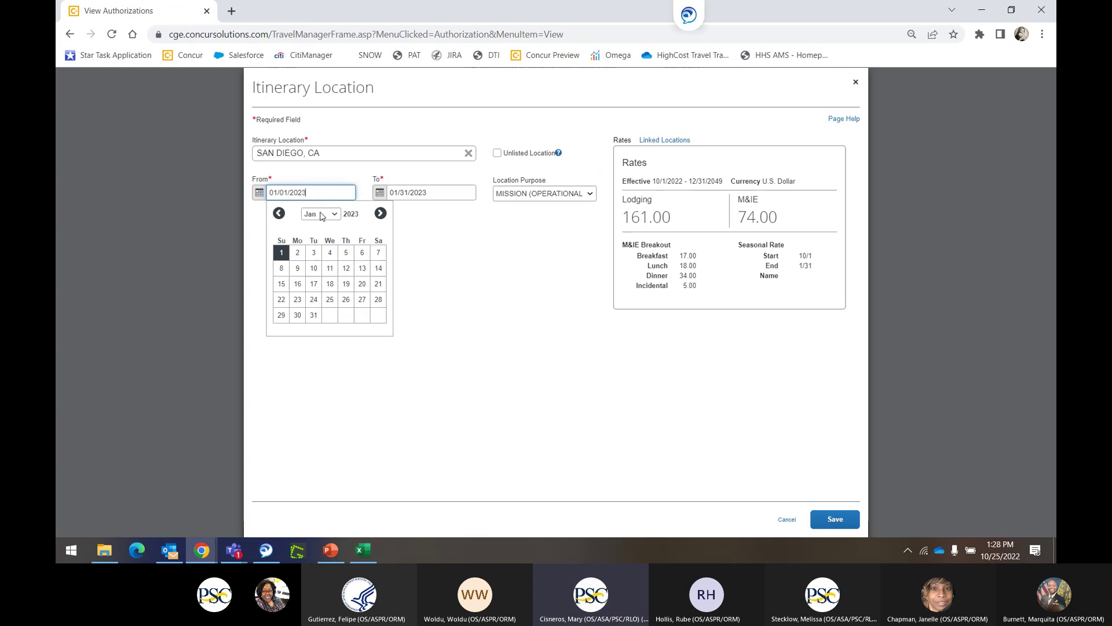
click(301, 270)
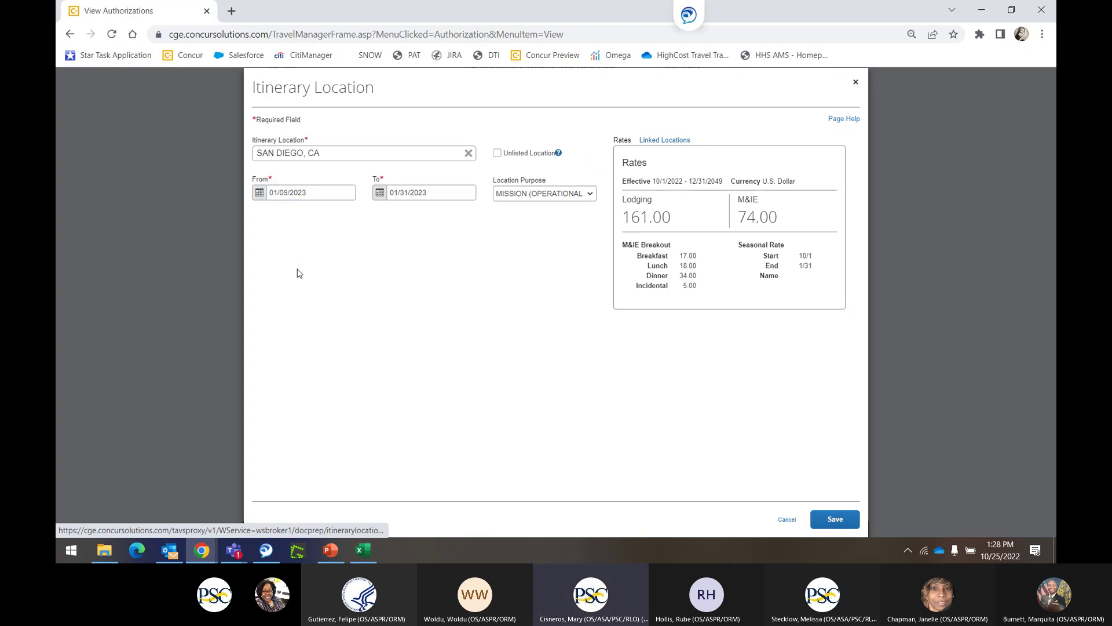
click(380, 192)
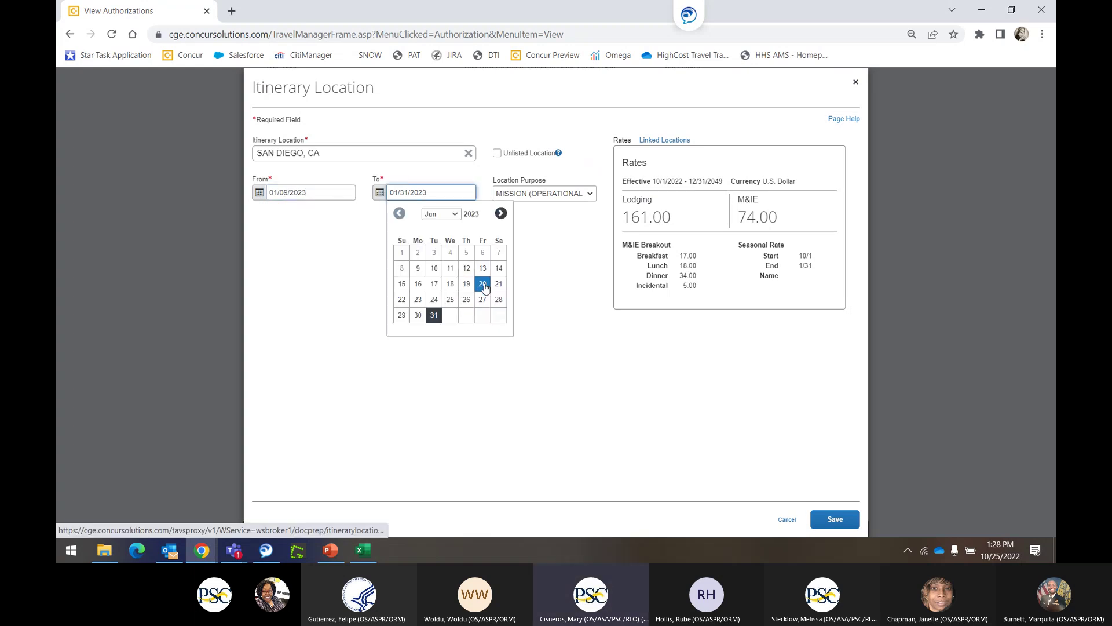
click(482, 283)
click(835, 519)
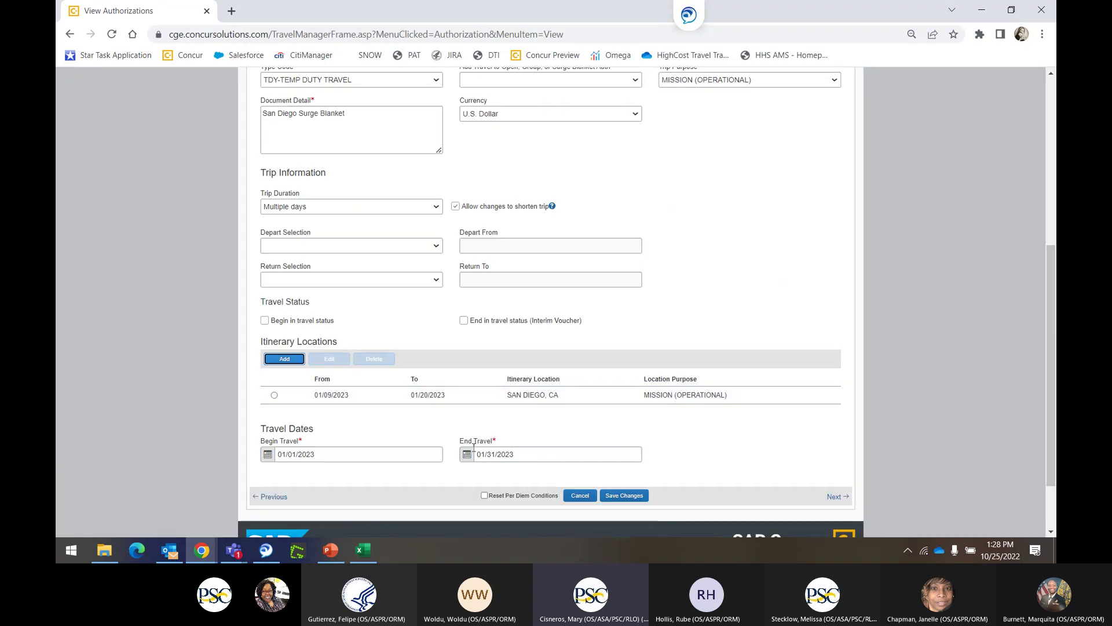
Set Begin Travel 01/09/2023 and End Travel 01/20/2023, then save the changes.
click(268, 454)
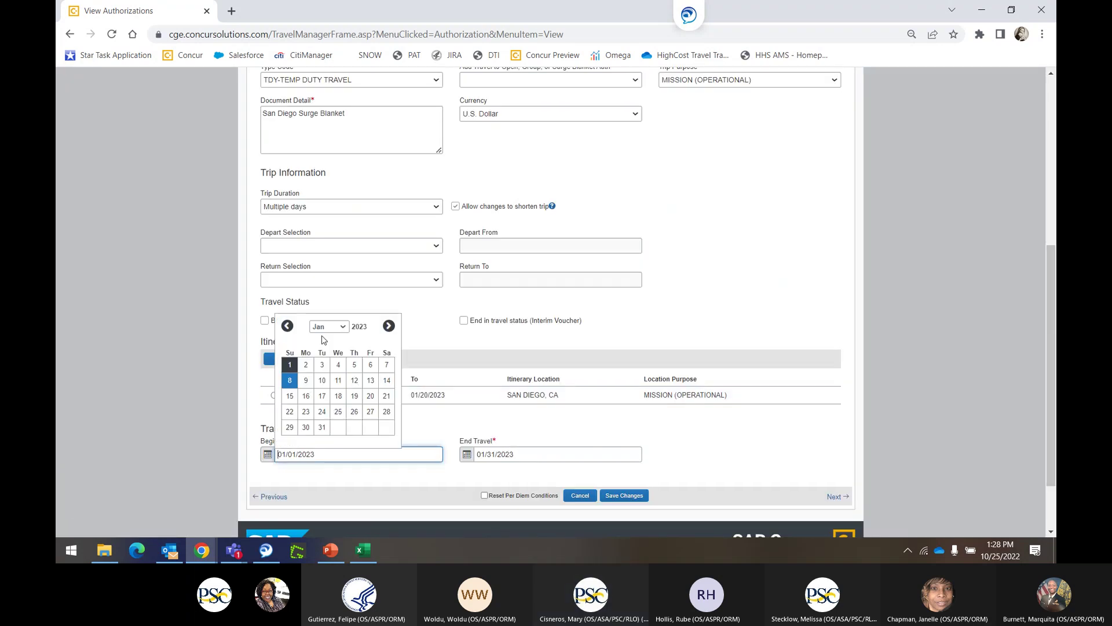
click(306, 380)
click(467, 454)
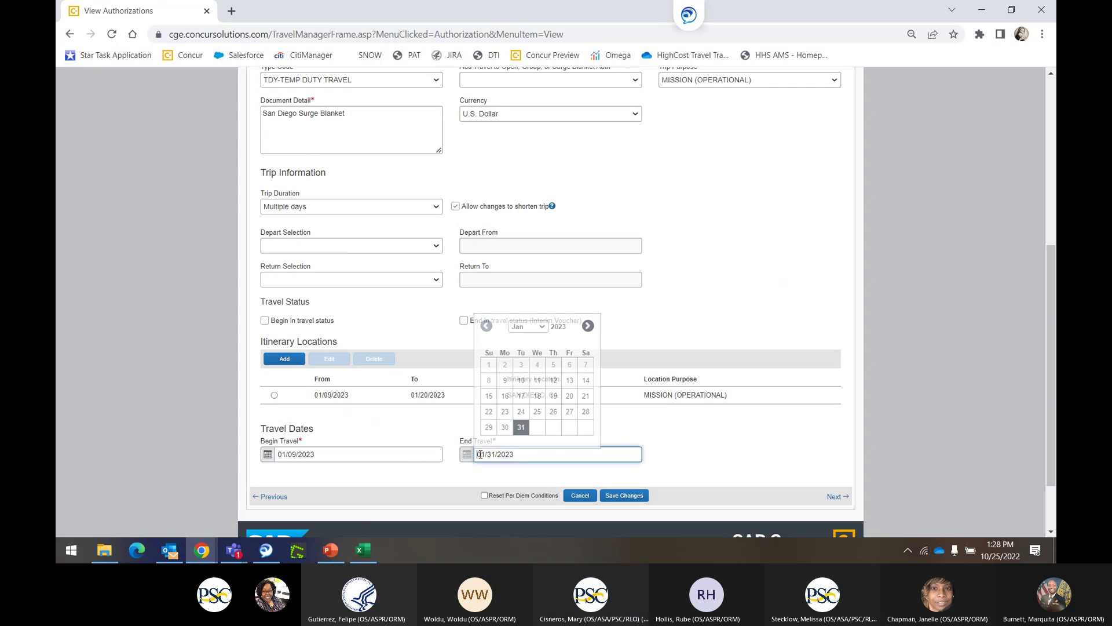
click(568, 391)
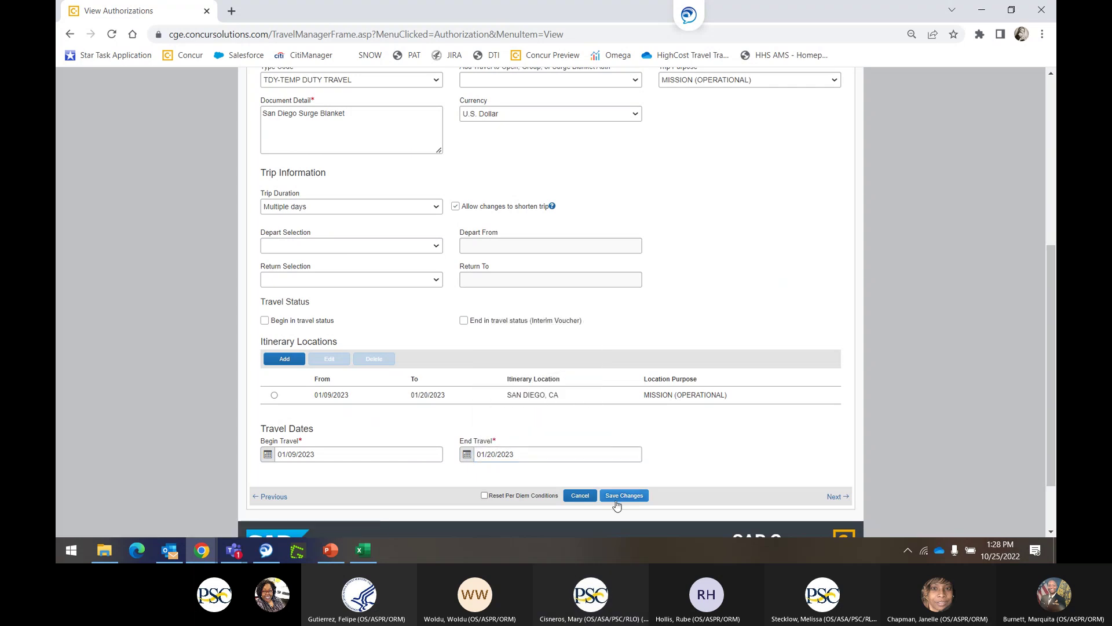
click(618, 500)
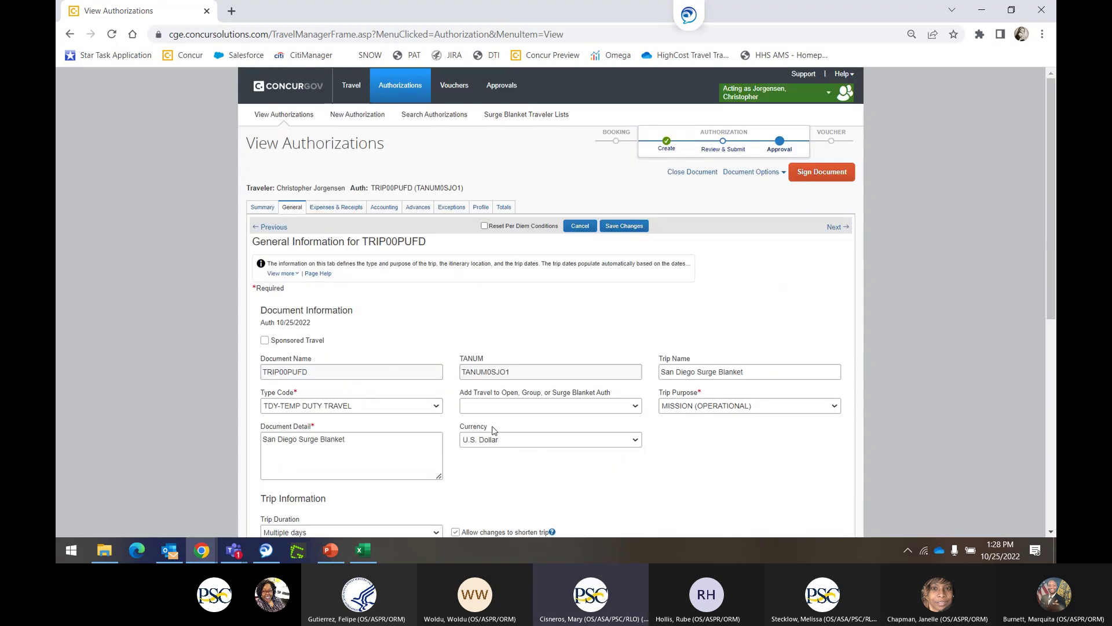
Link the trip to surge blanket auth TANUM0SJN8, tick Reset Per Diem Conditions, and save.
click(492, 407)
click(500, 428)
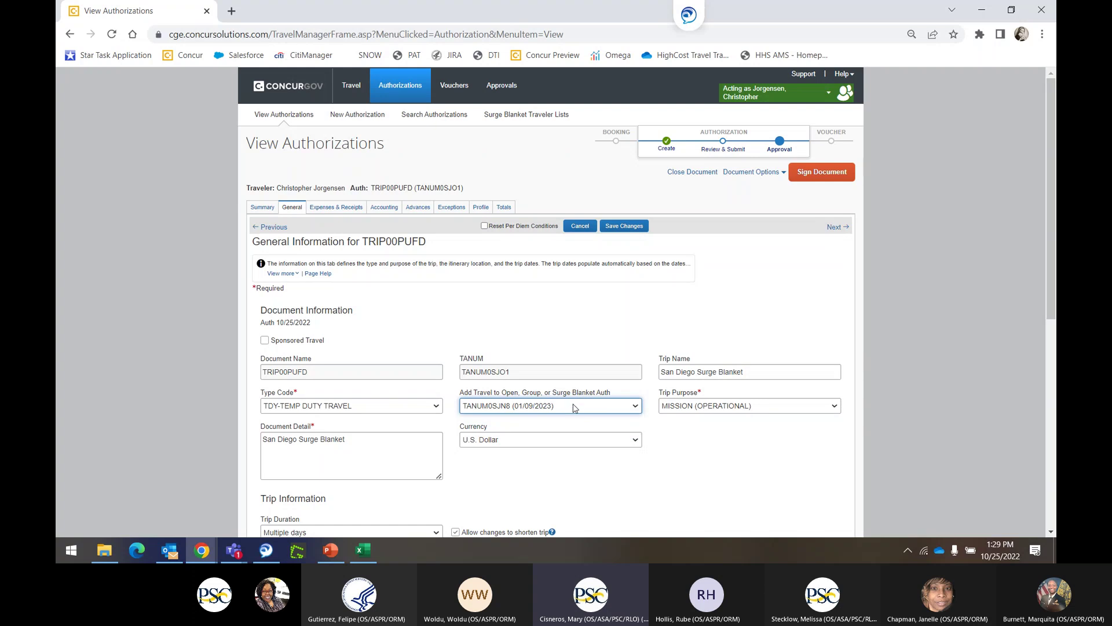
click(485, 226)
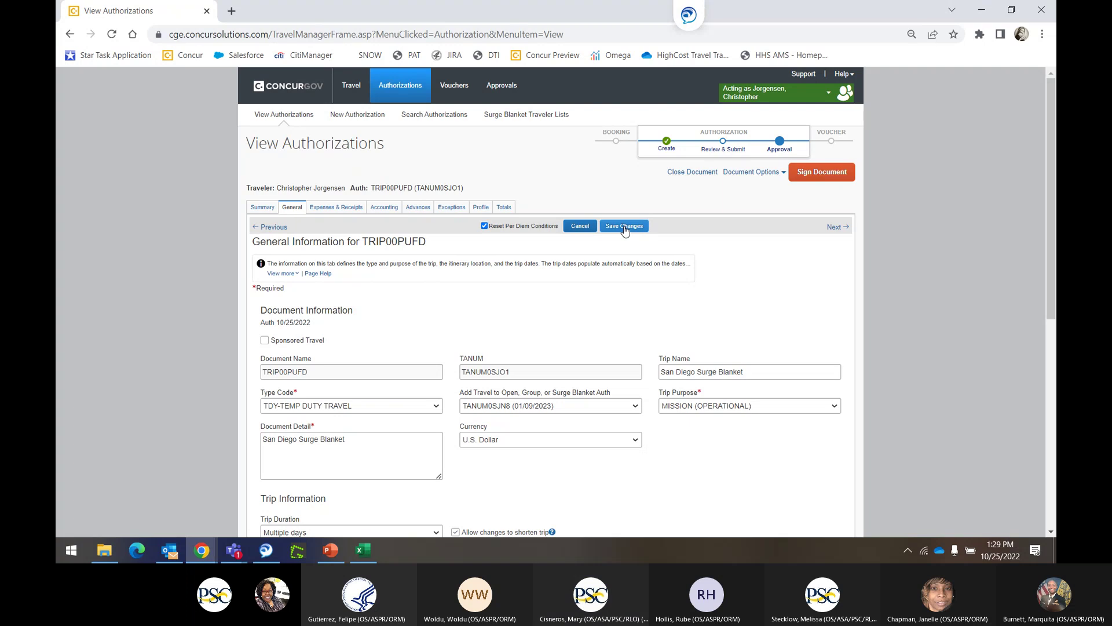
click(623, 225)
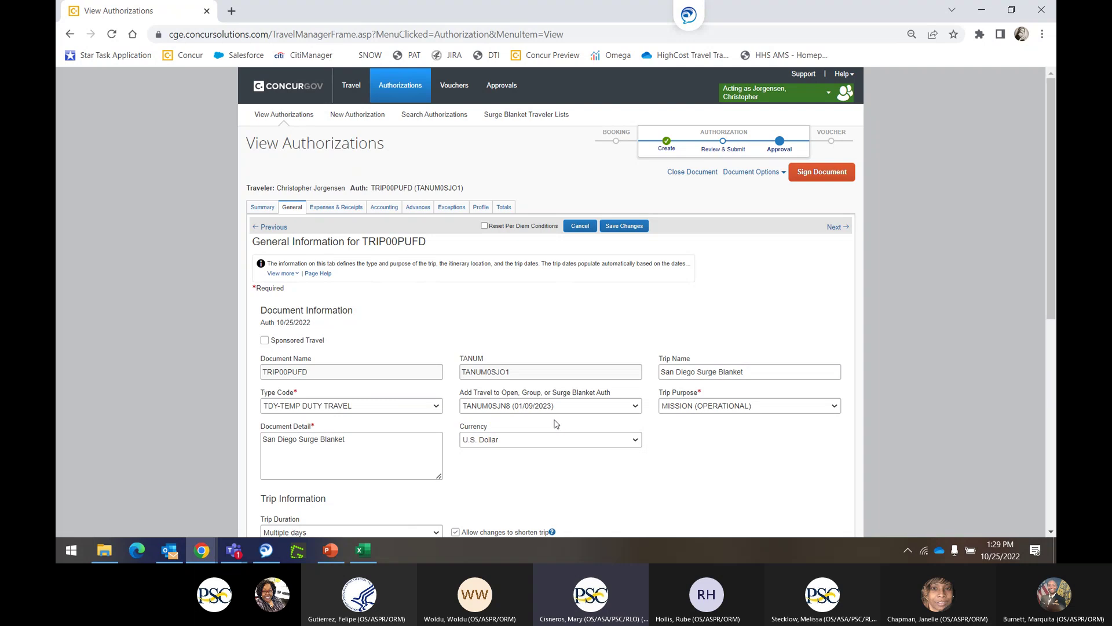
Check the San Diego Surge Blanket account code on Accounting, then view Expenses & Receipts.
click(377, 208)
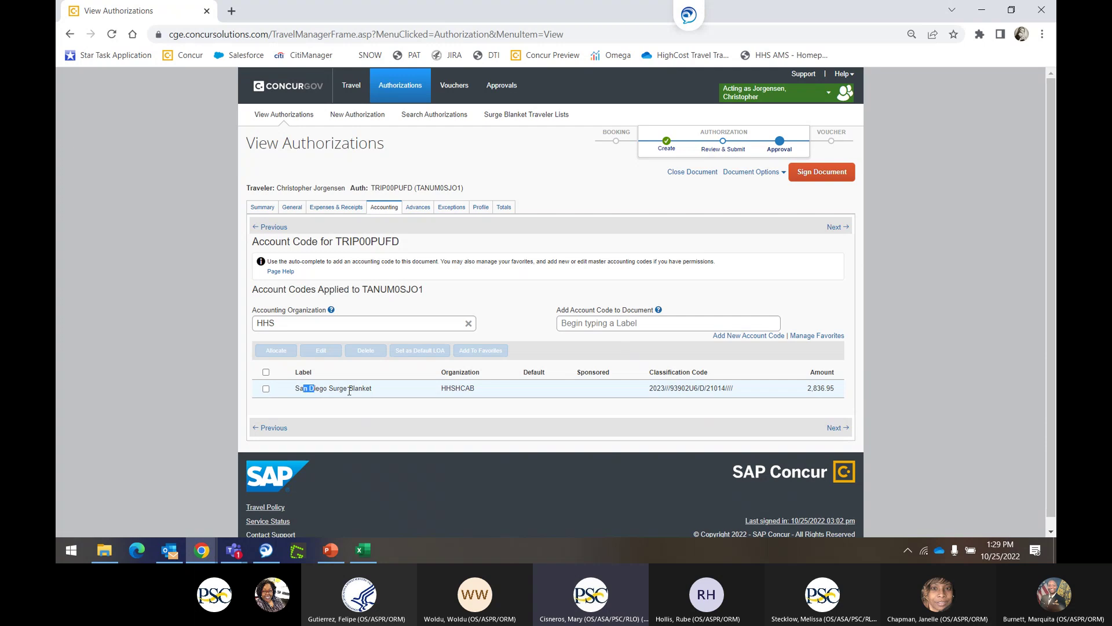
drag(303, 388, 771, 389)
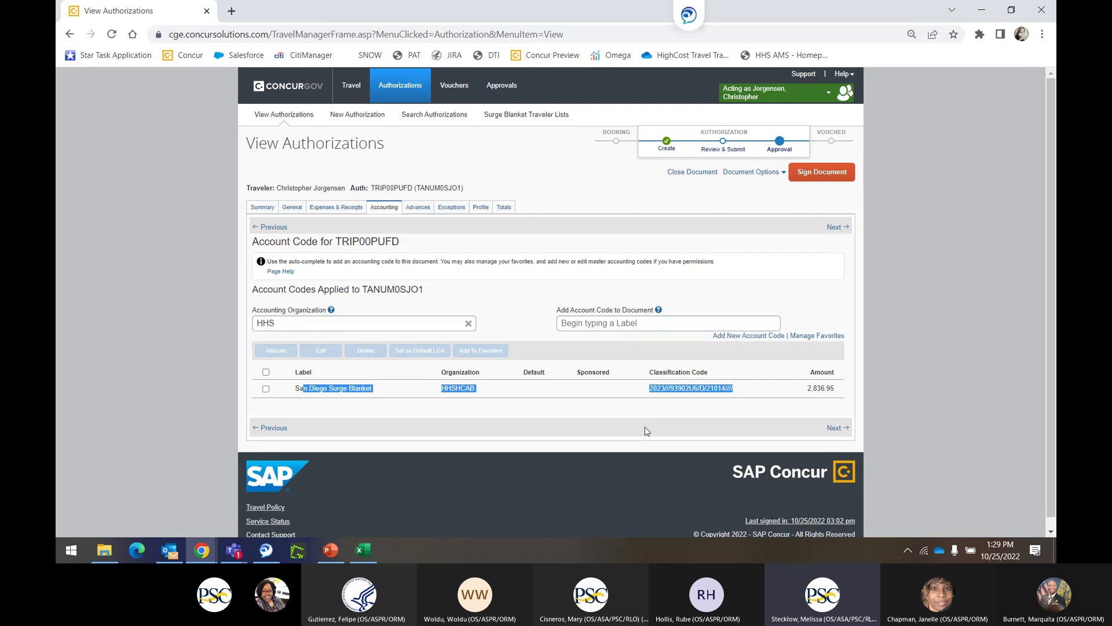
click(317, 209)
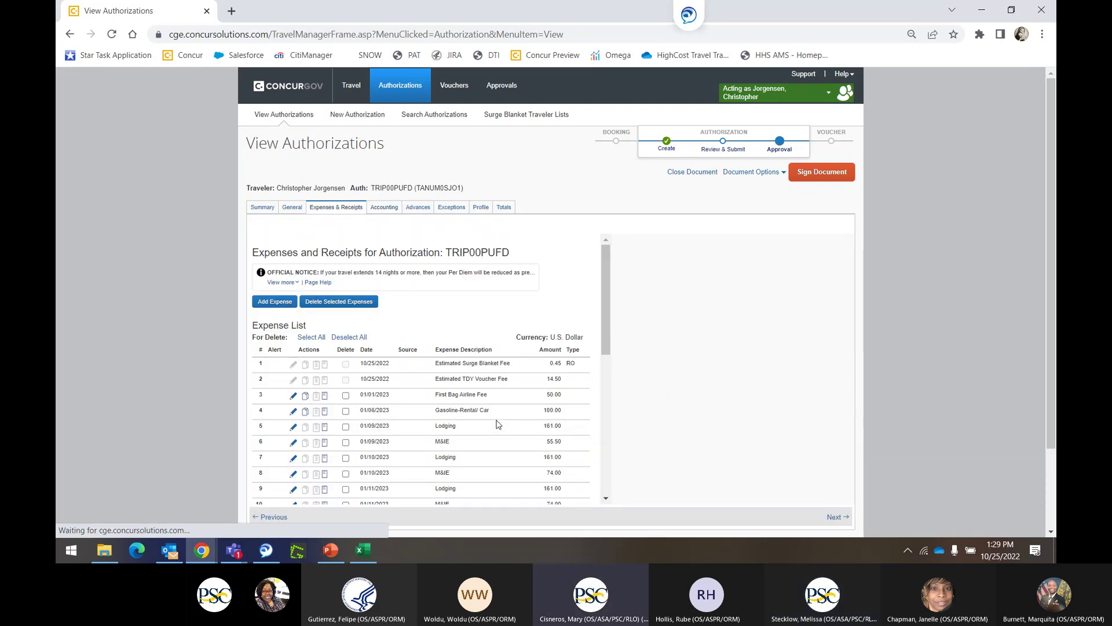
drag(444, 329, 478, 357)
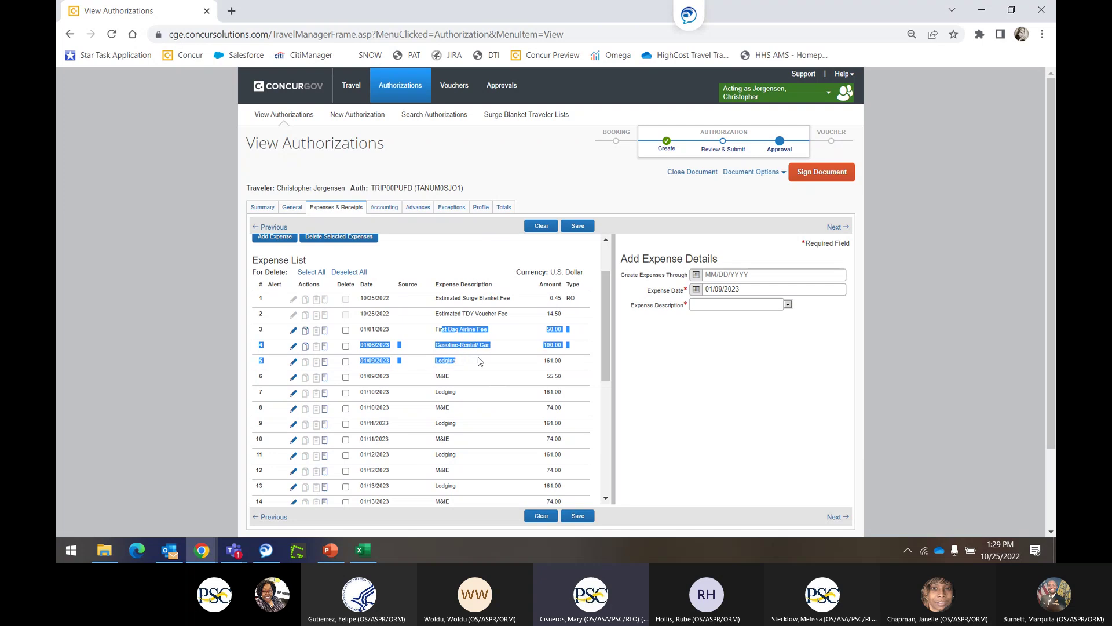
scroll(497, 370, down, 5)
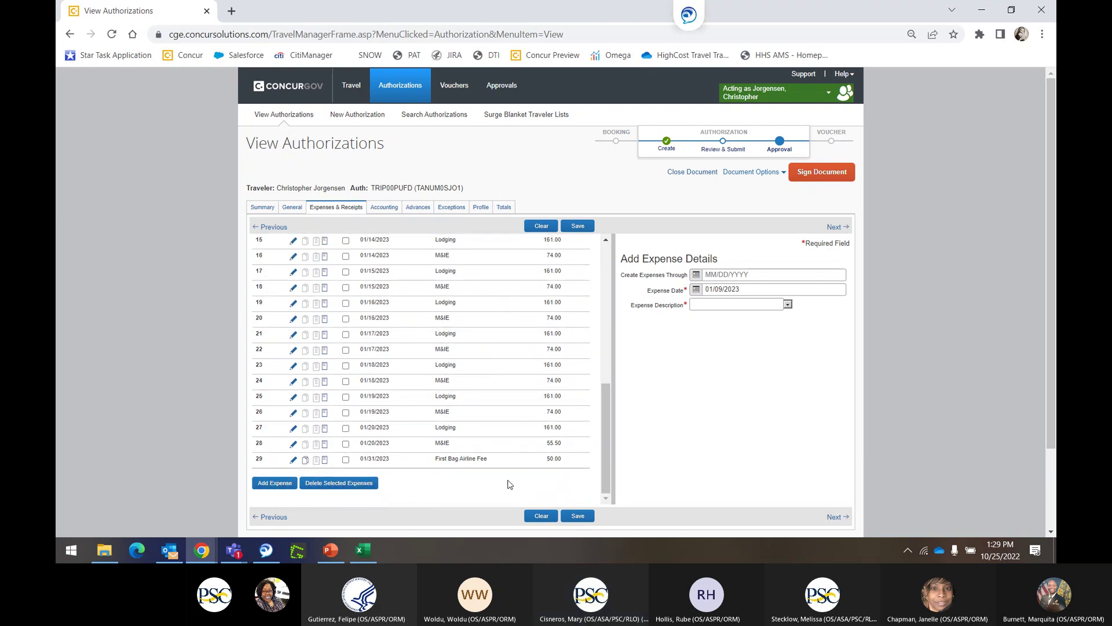
triple_click(458, 458)
scroll(489, 439, up, 6)
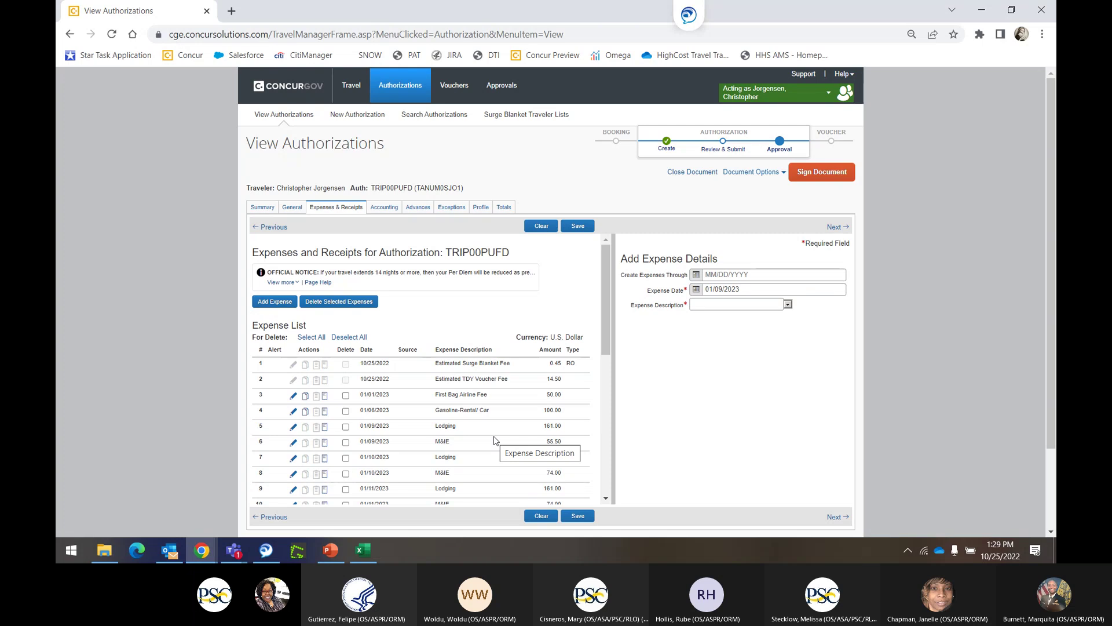
scroll(496, 440, down, 2)
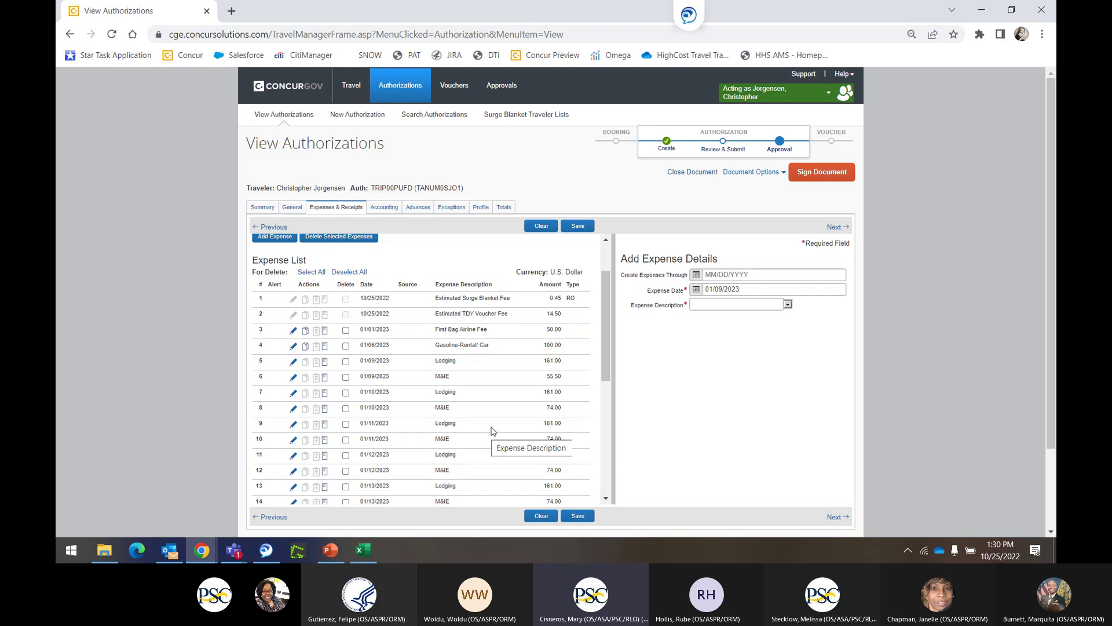
click(685, 177)
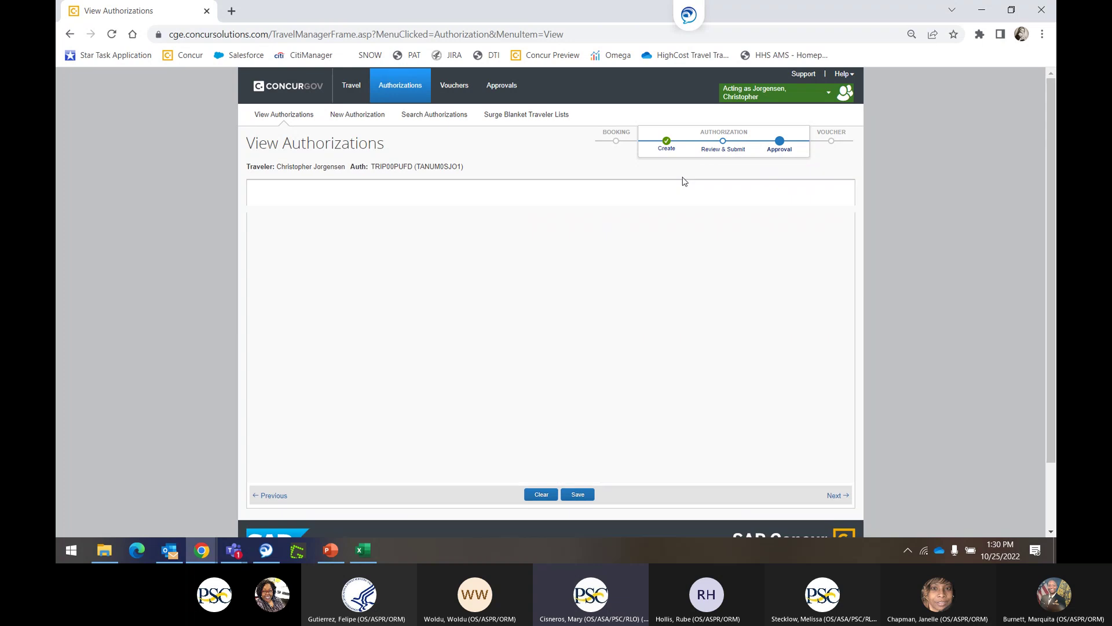
End the acting-for-traveler session and open surge parent authorization TRIP00PUEO.
click(829, 94)
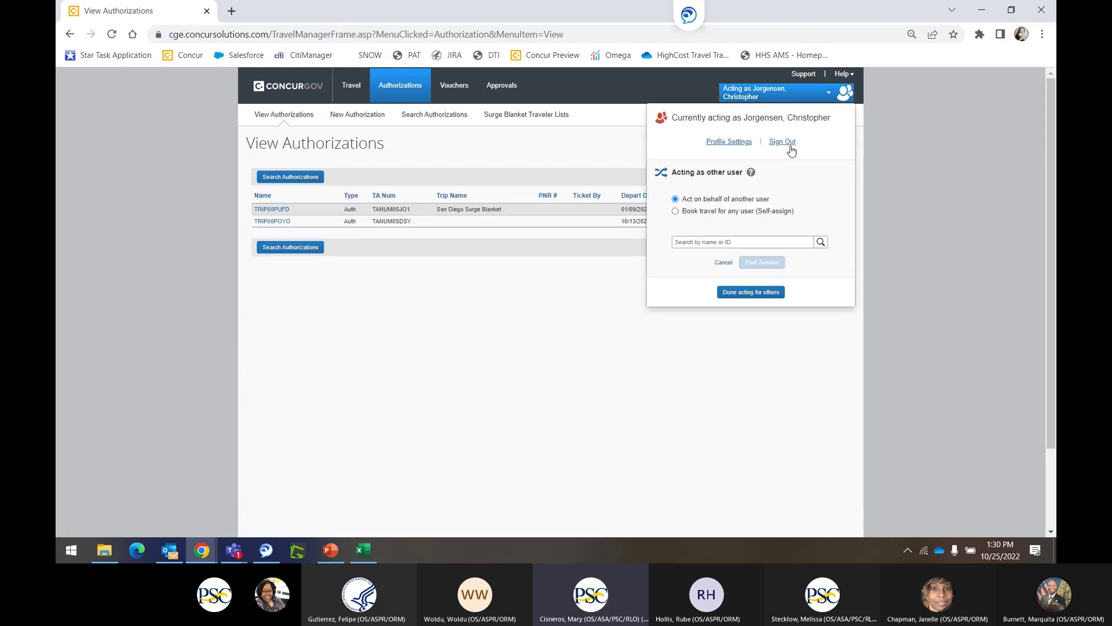
click(729, 289)
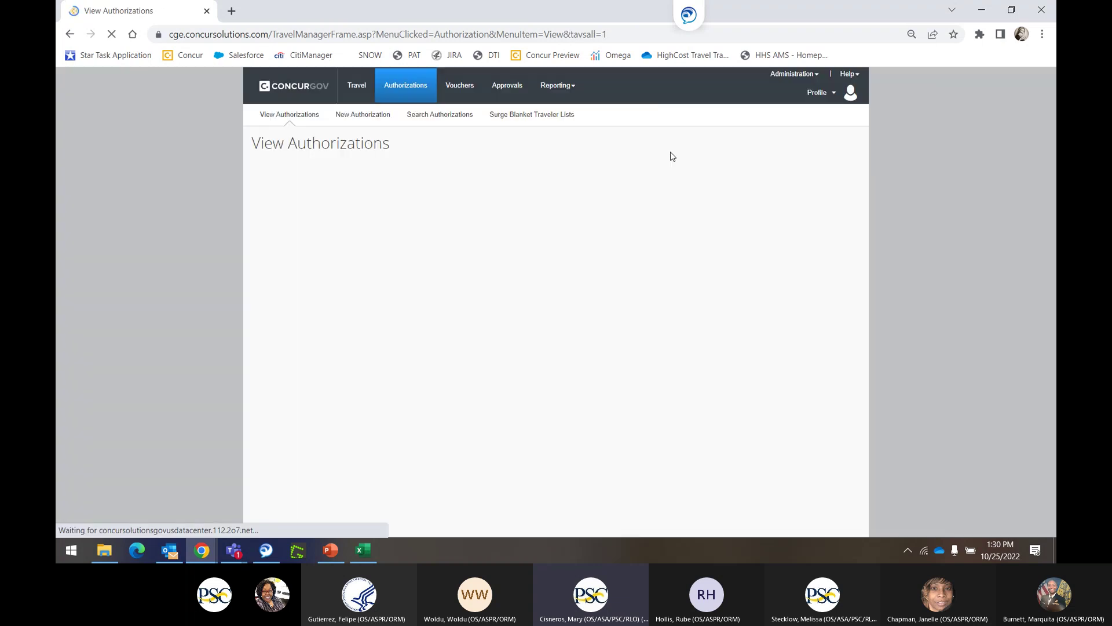
click(372, 120)
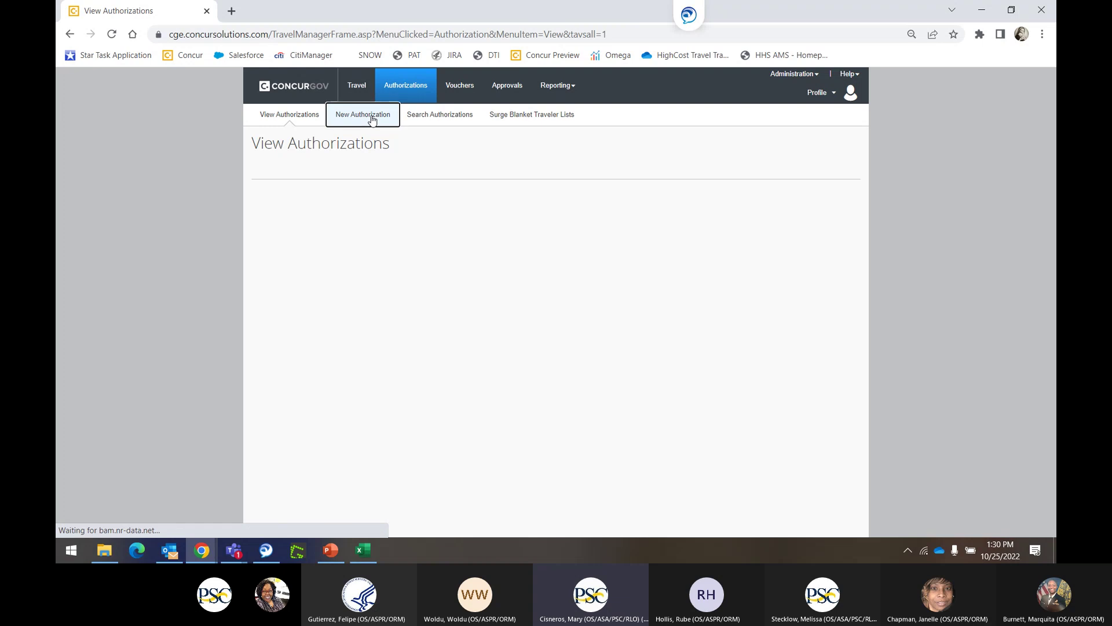
click(275, 115)
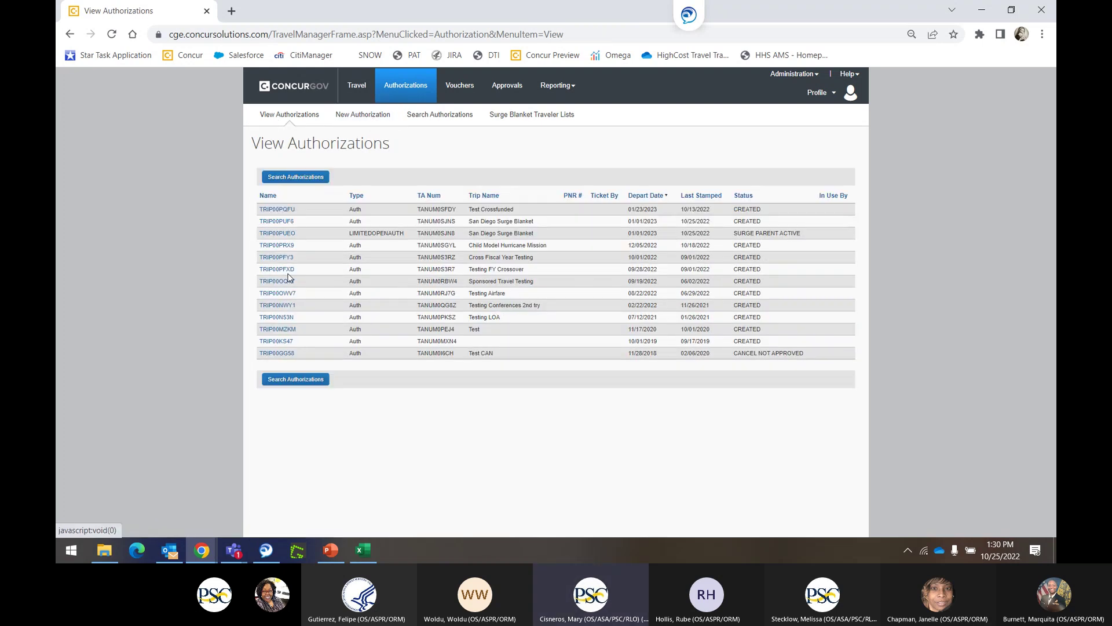
click(283, 234)
click(380, 224)
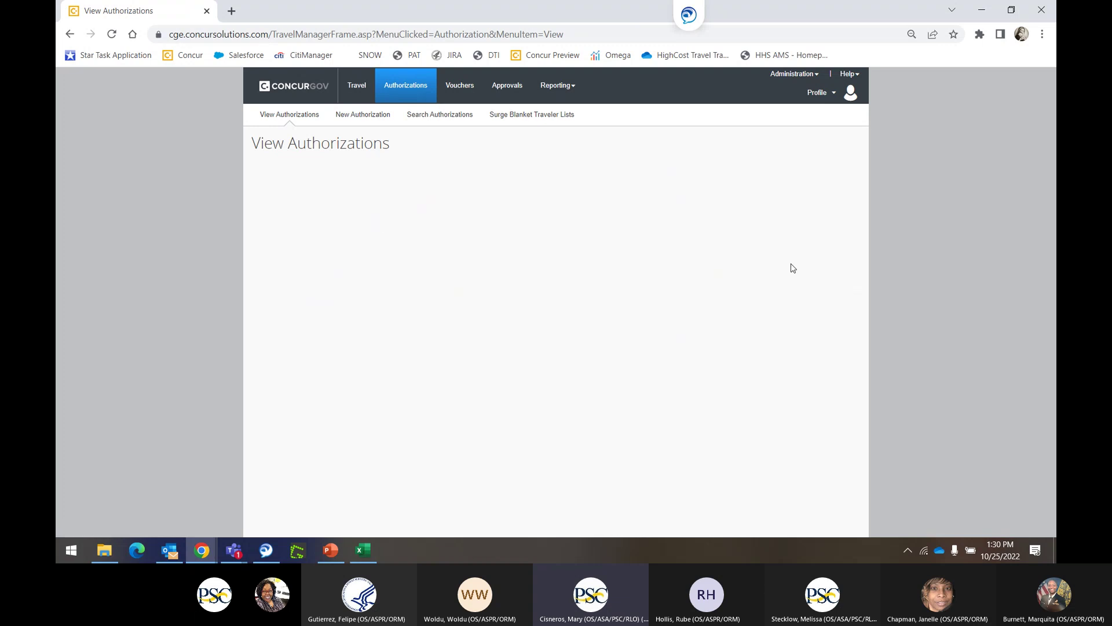
Review TRIP00PUEO's Status To Apply options, then cancel routing without applying a status.
click(812, 175)
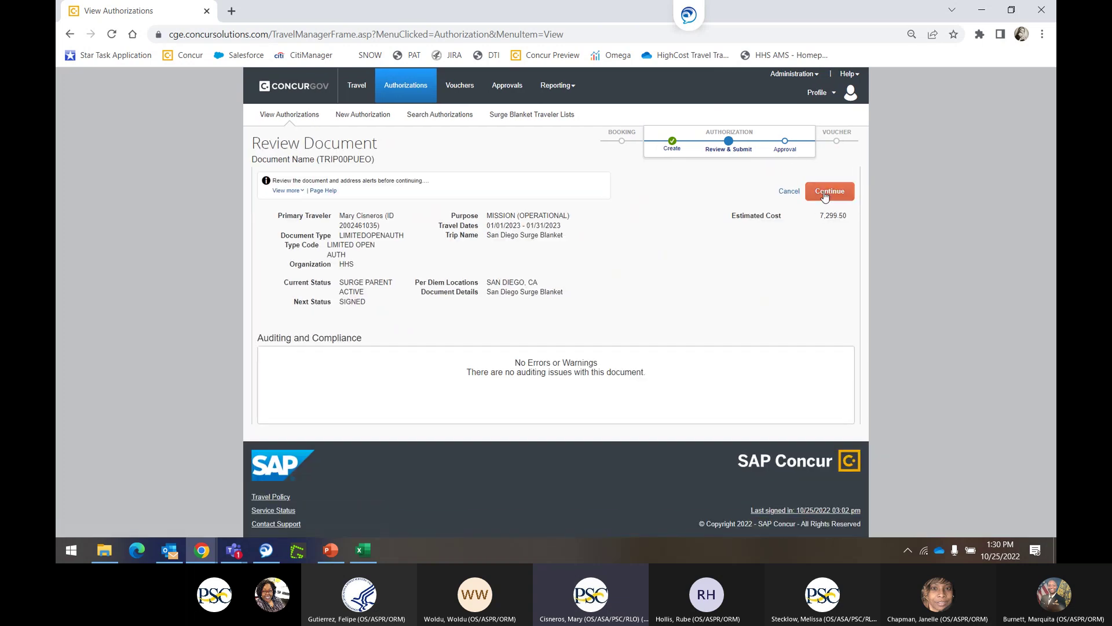
click(828, 191)
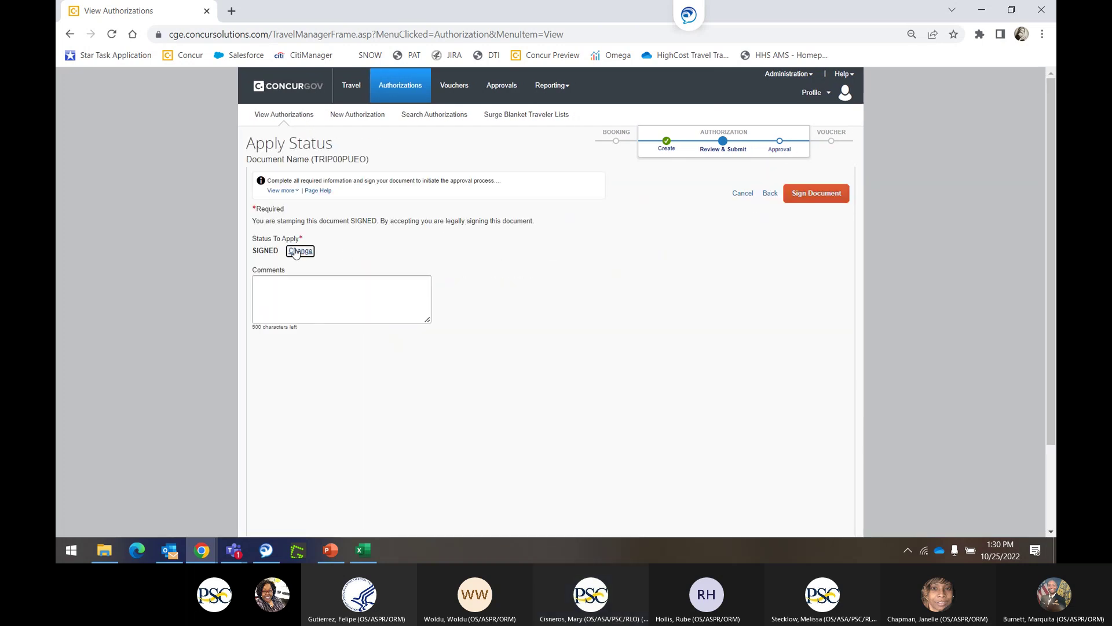
click(300, 251)
click(394, 255)
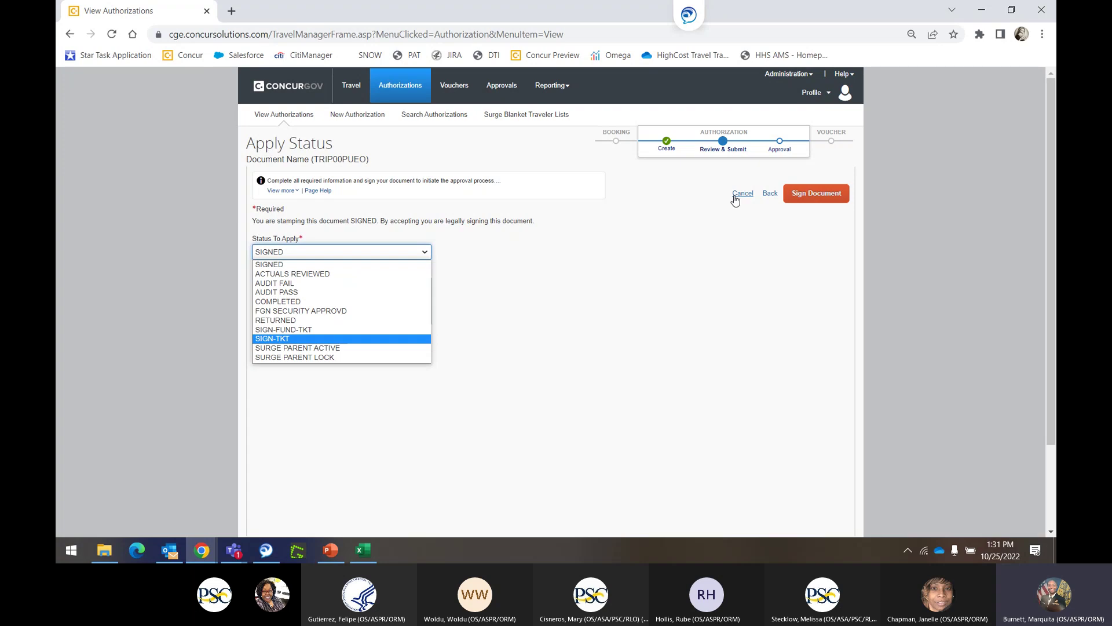
click(734, 196)
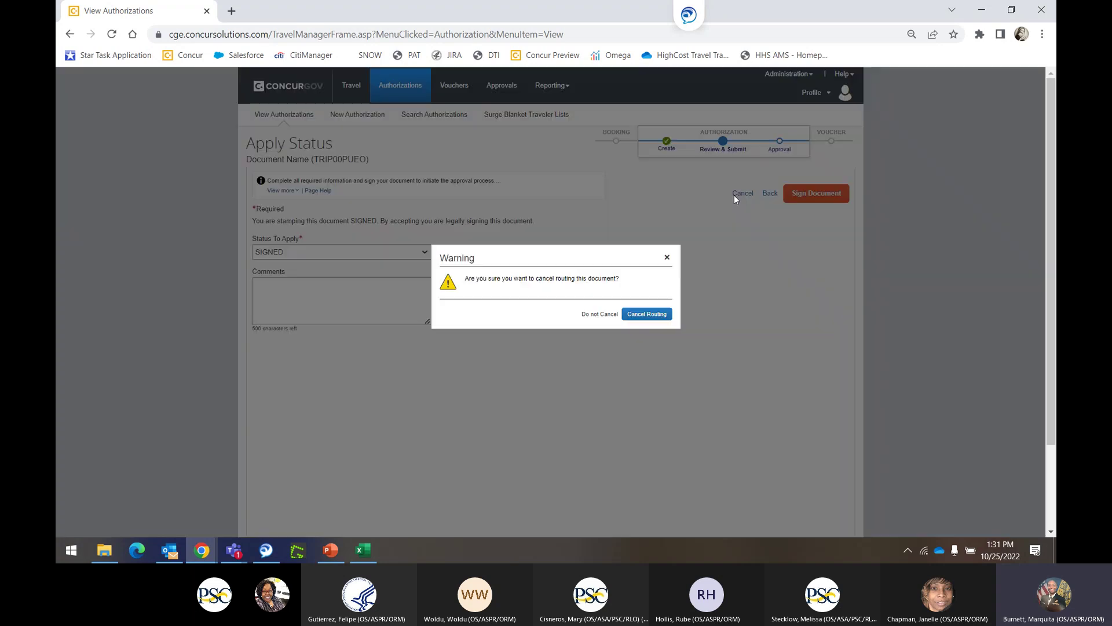
click(640, 316)
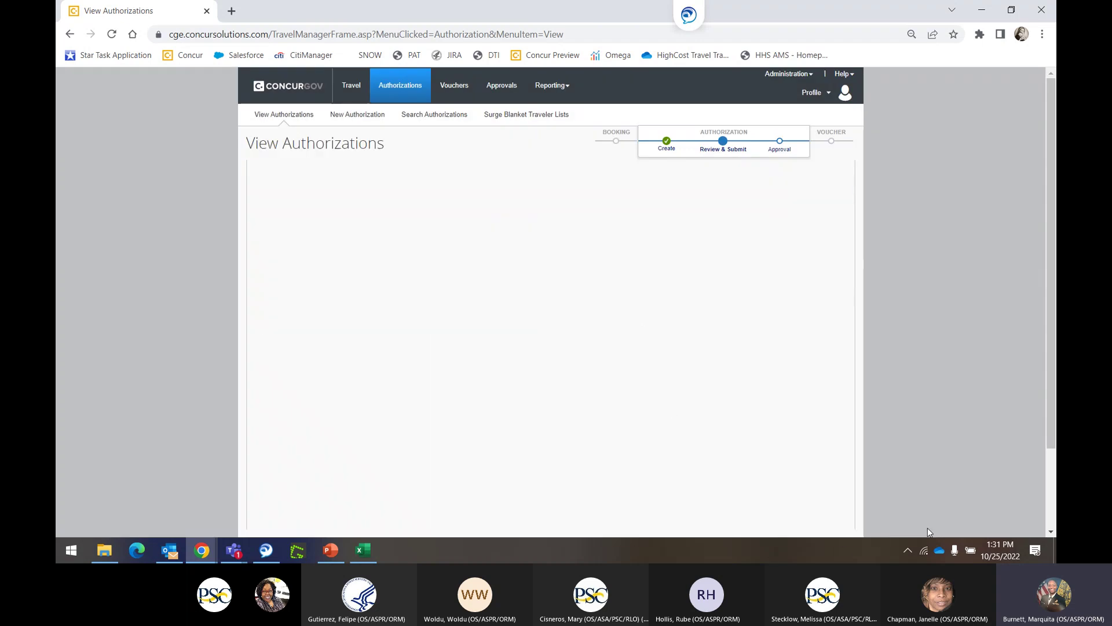